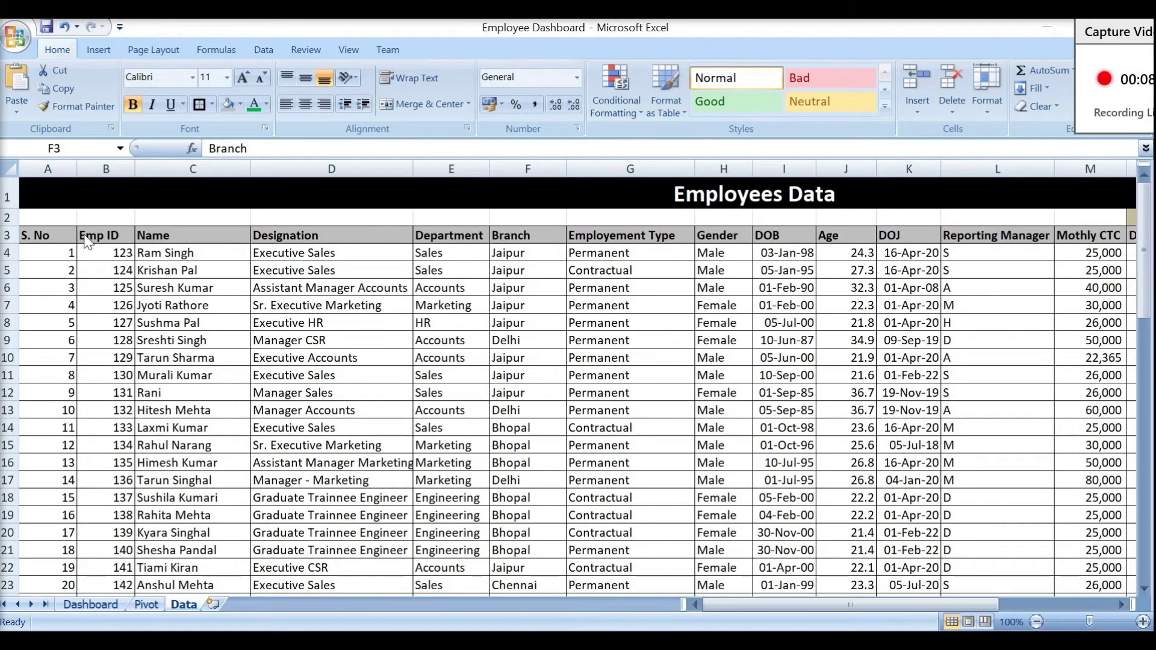
Step: Review the employee data column headers from Emp ID through Mothly CTC, including the formula in the first Age cell
click(83, 235)
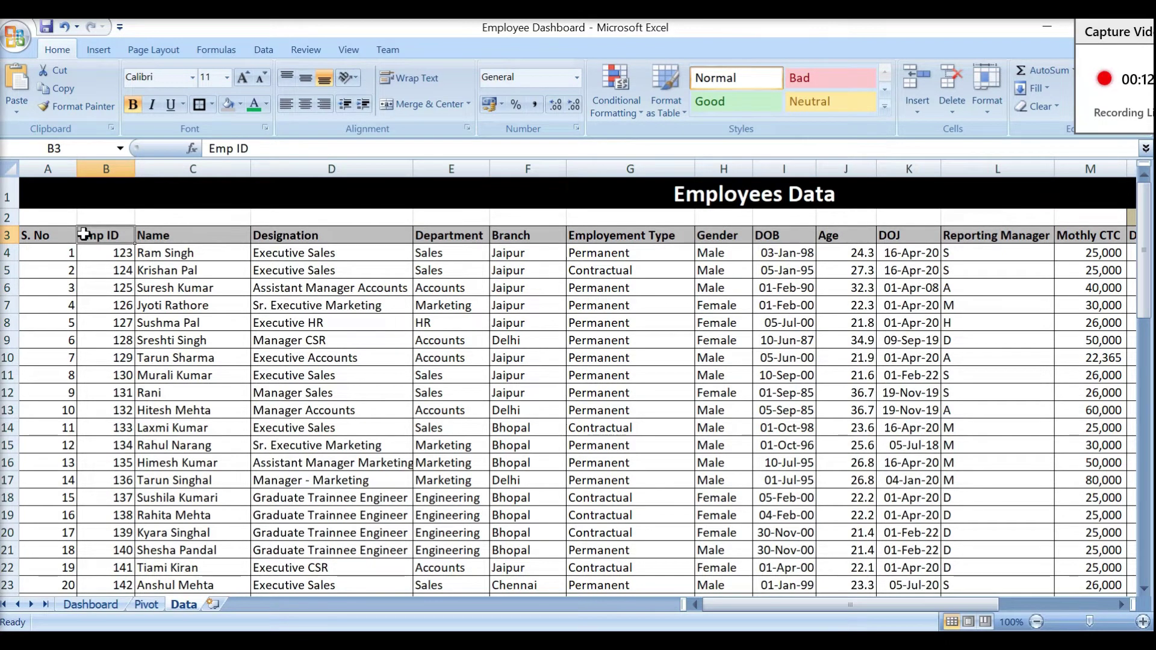
key(Right)
key(Right)
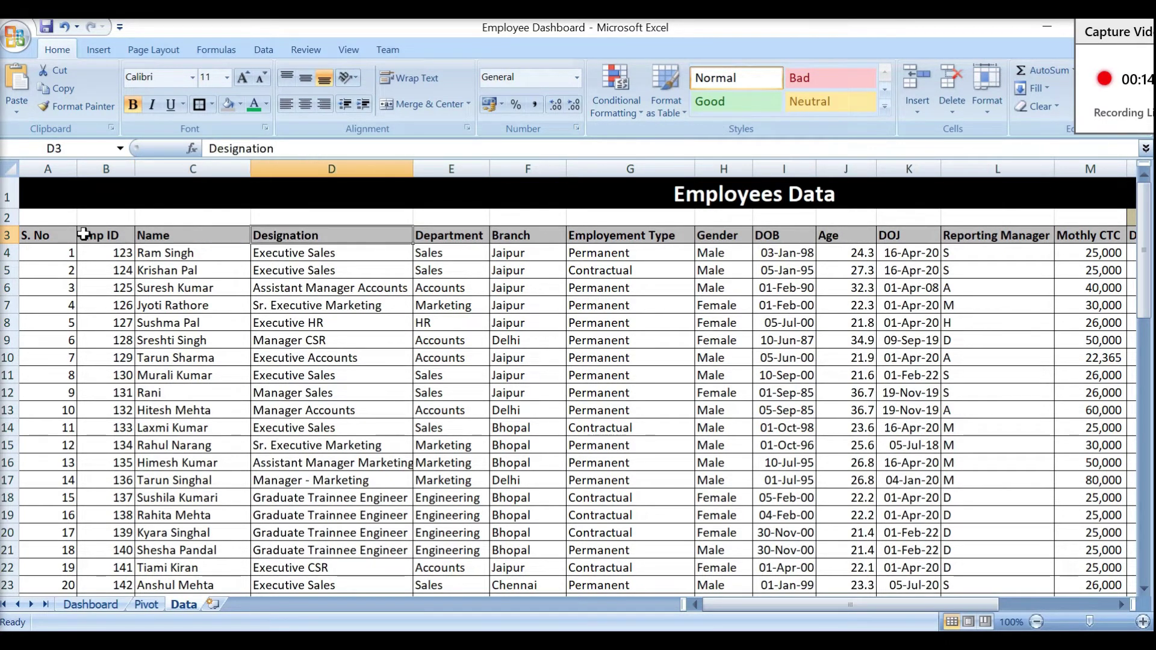
key(Right)
key(Right)
key(Right)
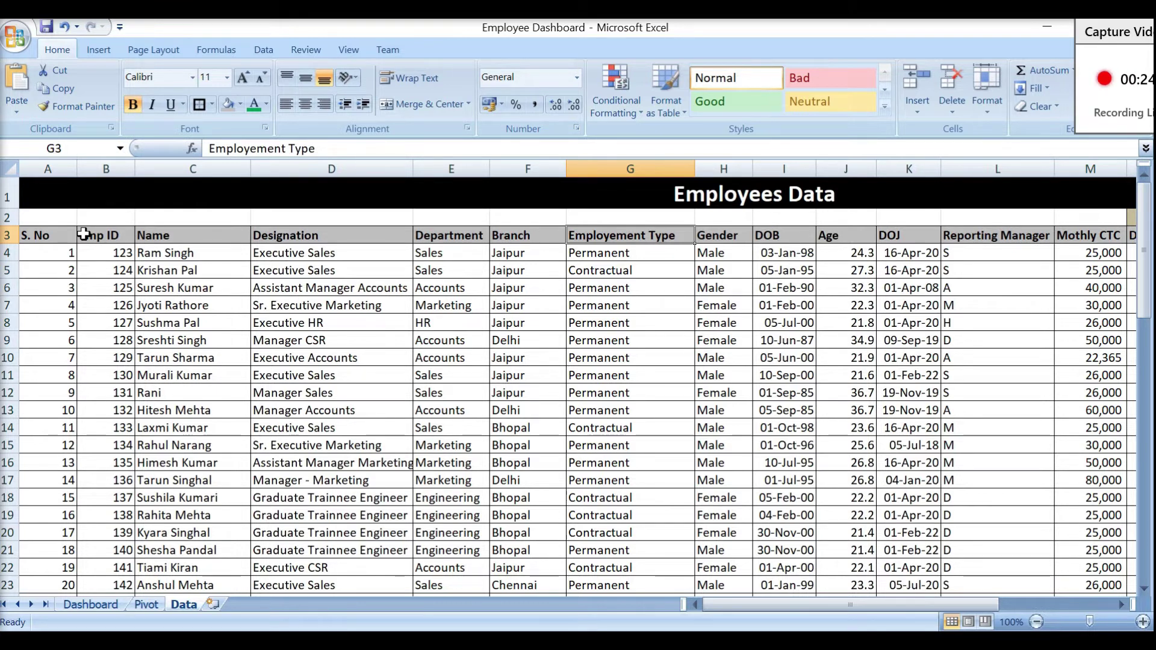
key(Right)
key(Right)
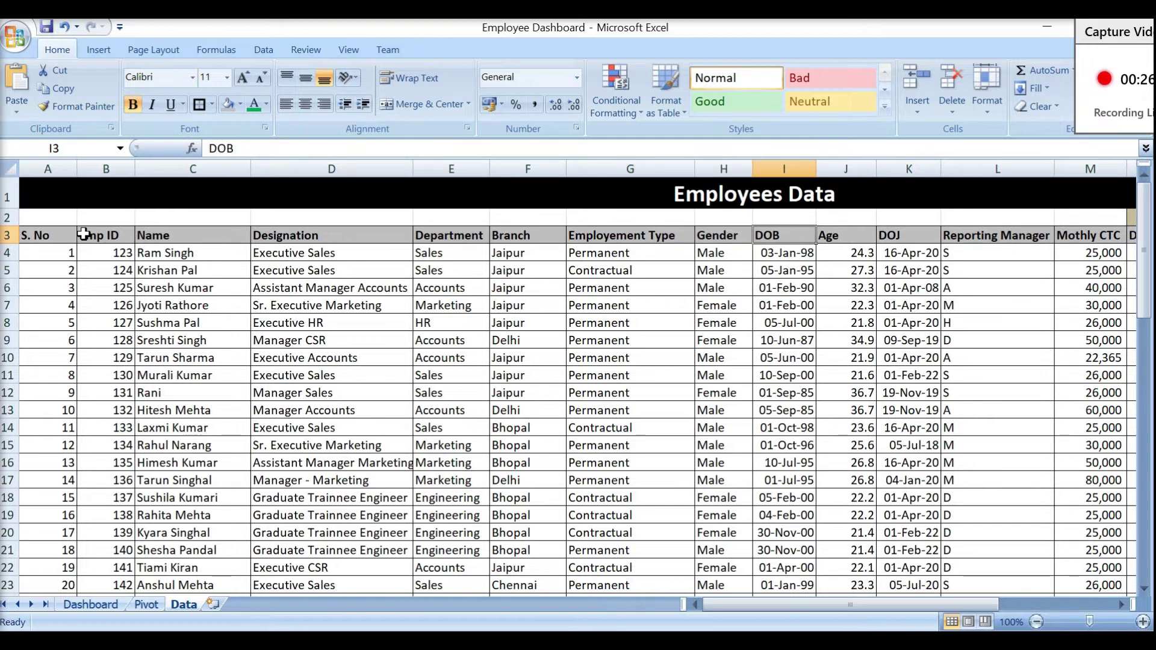
key(Down)
key(Right)
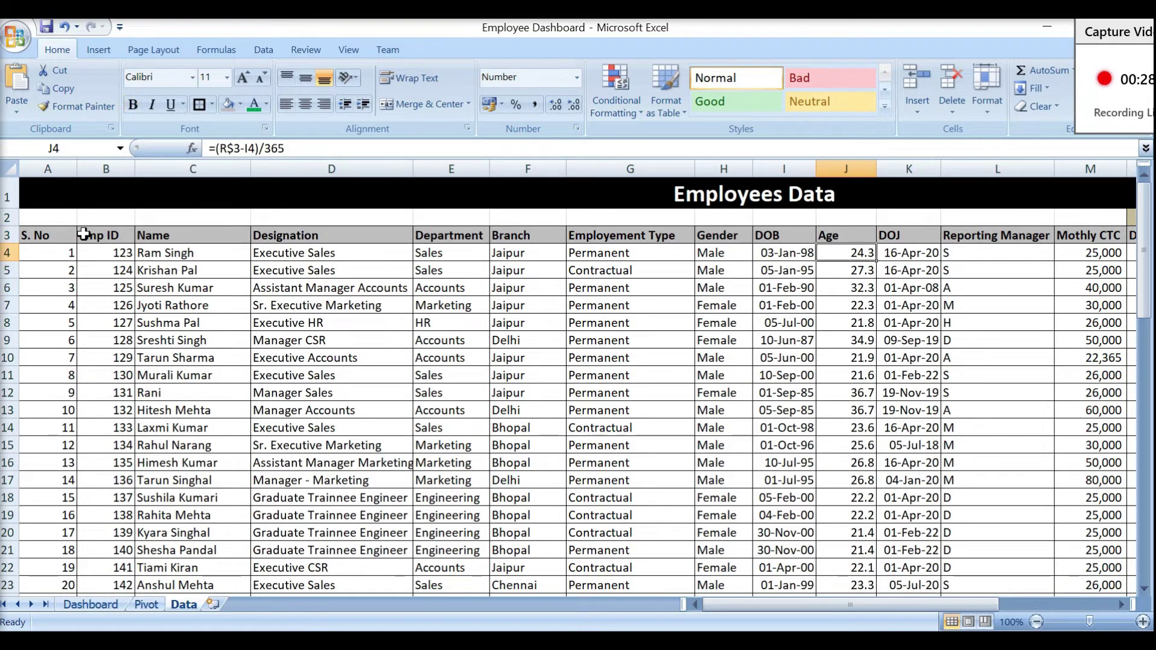
key(Right)
key(Up)
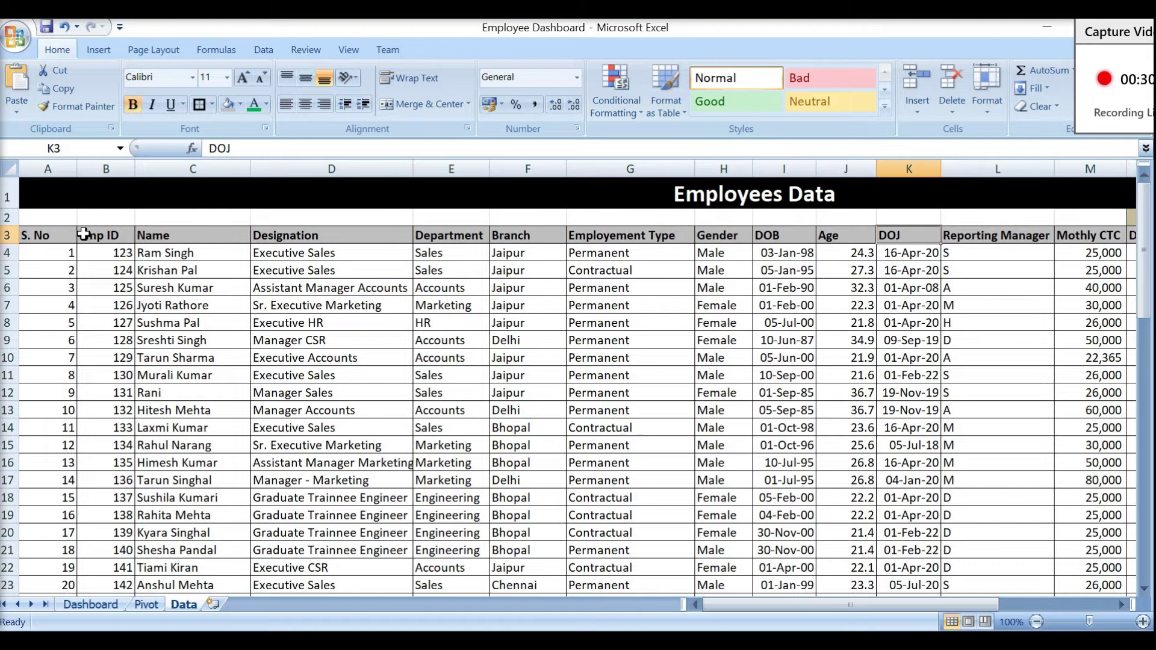
key(Right)
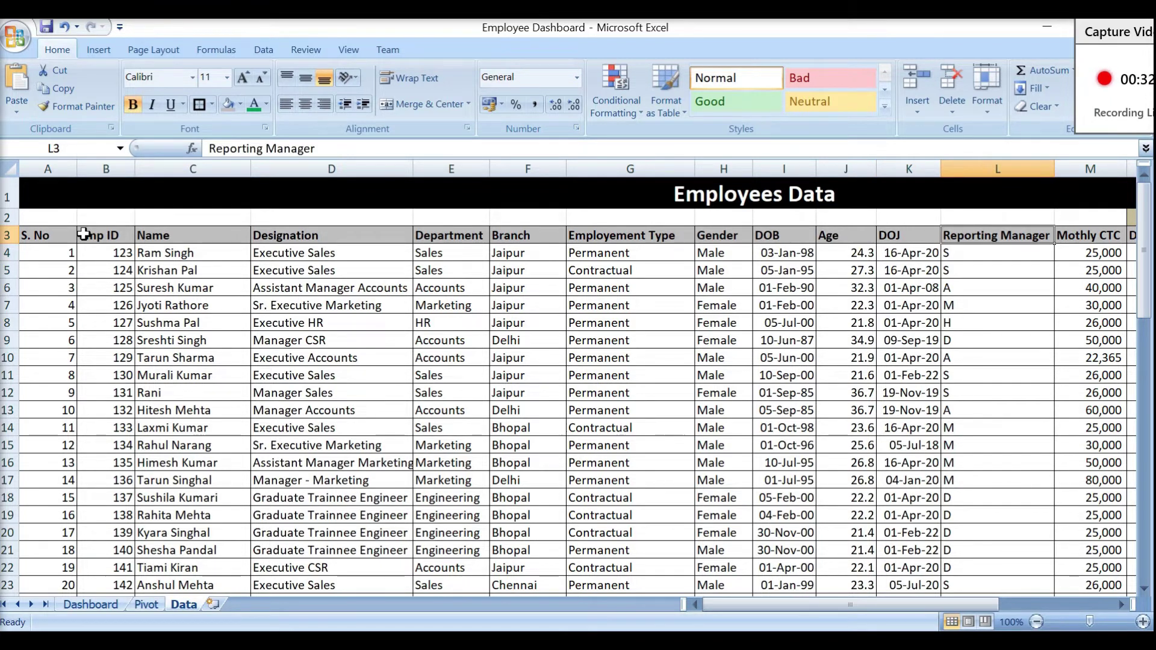
key(Right)
Step: Examine the 6 Months Attendance columns: Days in a month, Working Days, Present Days and Absenteeism Days, with their first-row values
key(Right)
key(Right)
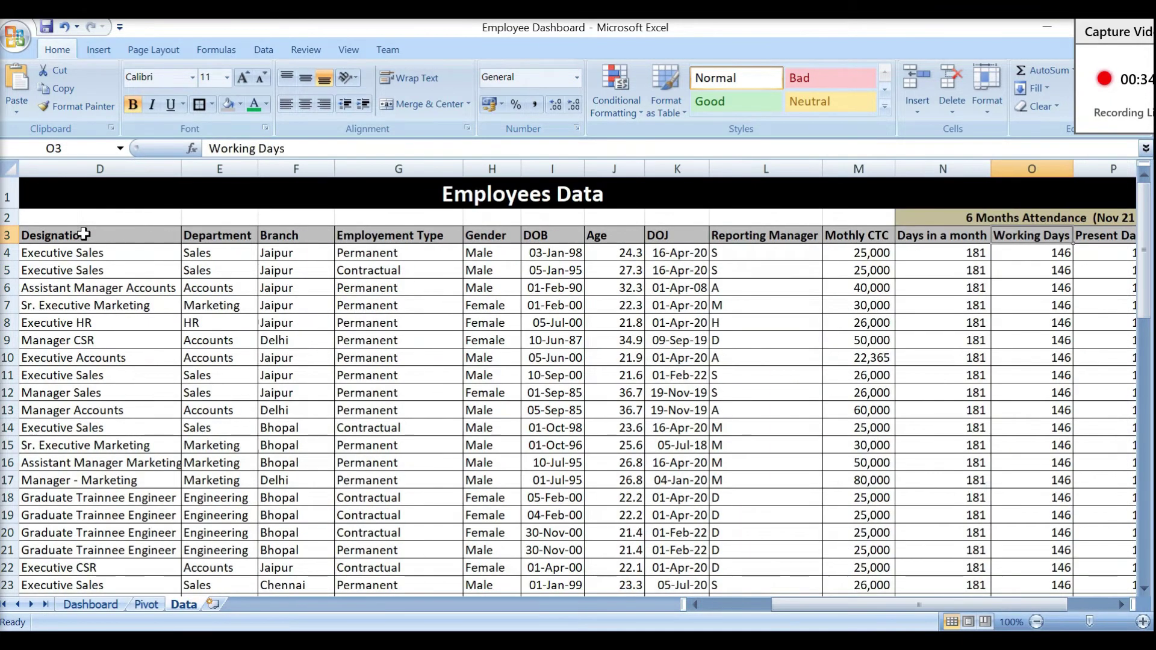
key(Right)
key(Left)
key(Left)
key(shift+Right)
key(shift+Right)
key(shift+Right)
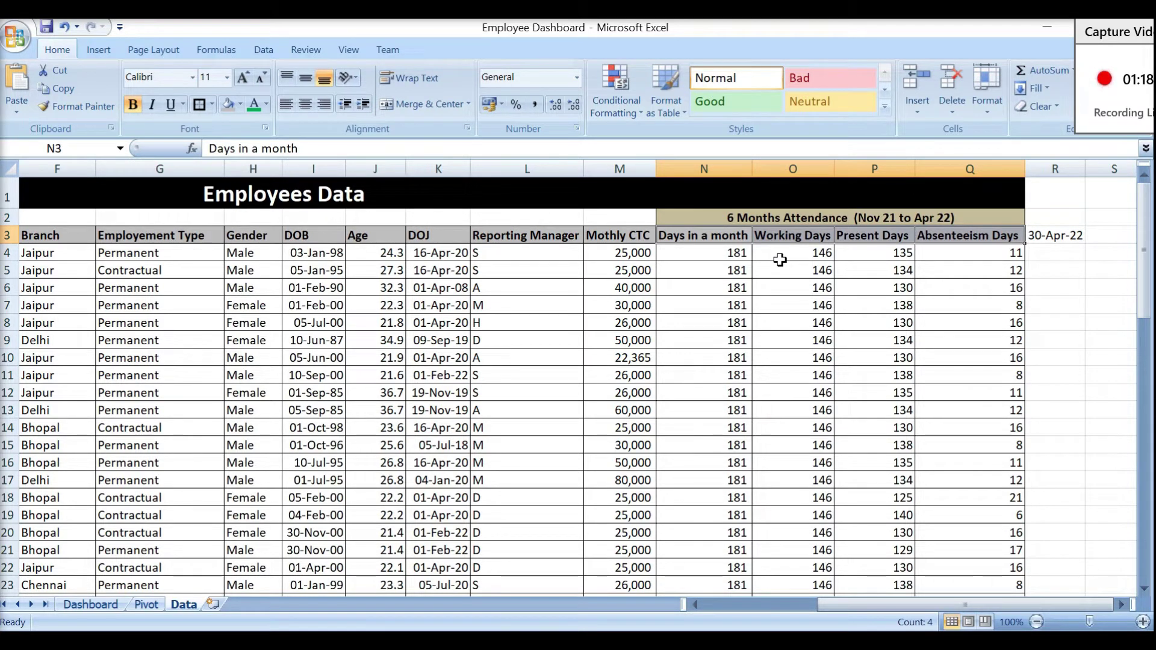
key(Left)
key(Right)
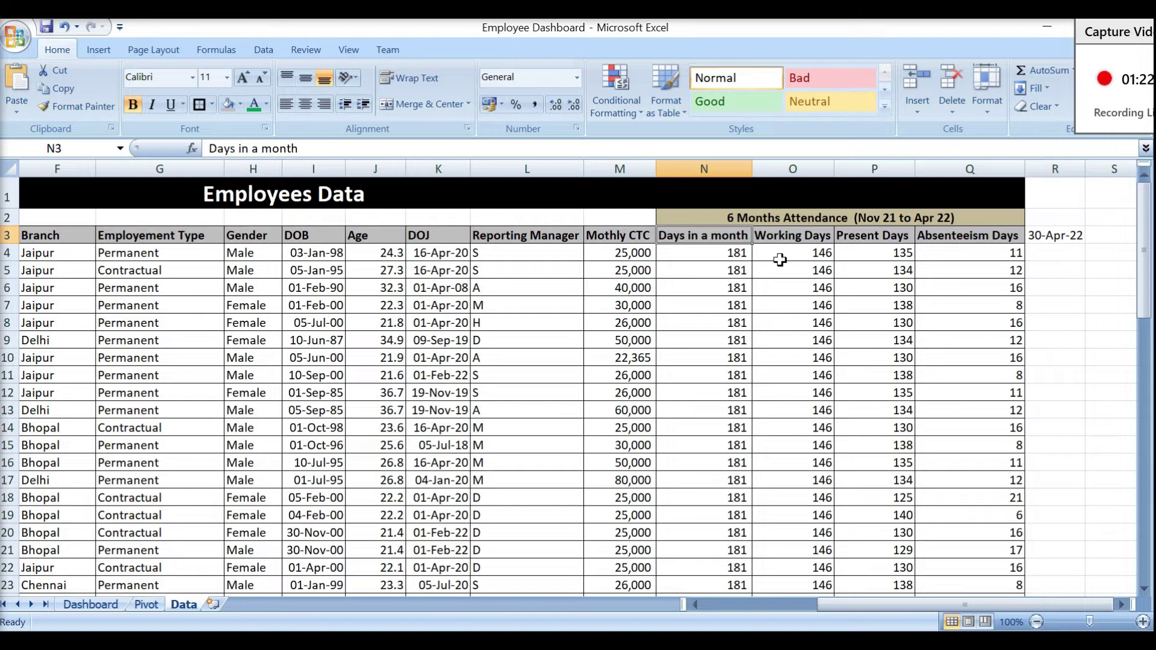
key(Down)
key(Right)
key(Up)
key(Down)
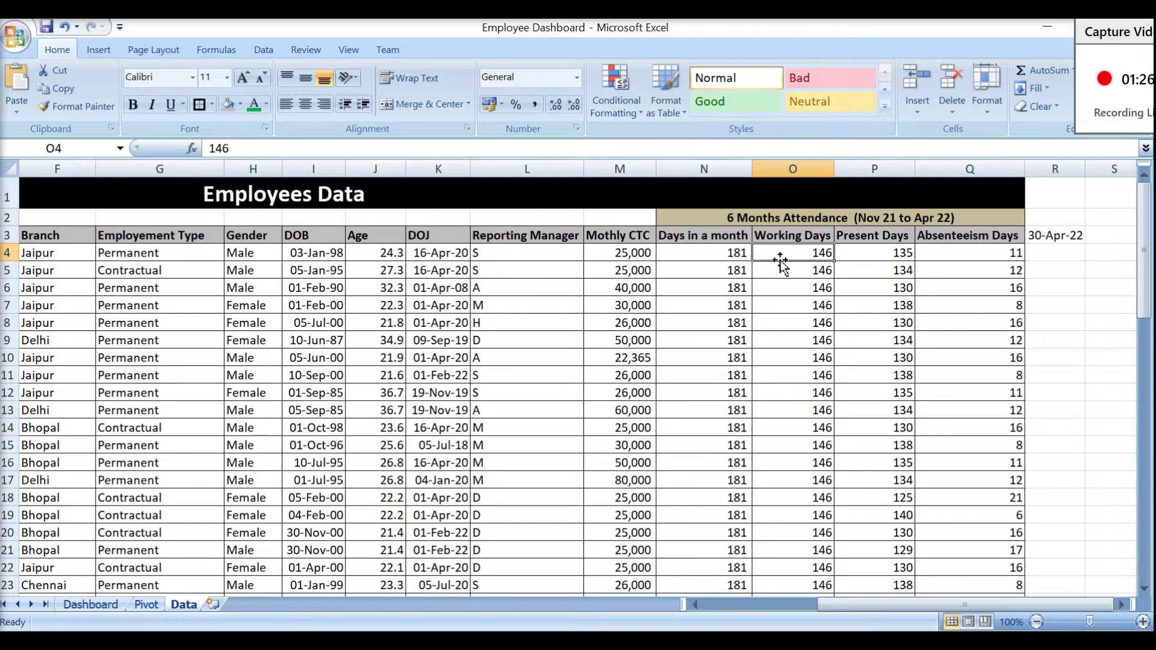
key(Right)
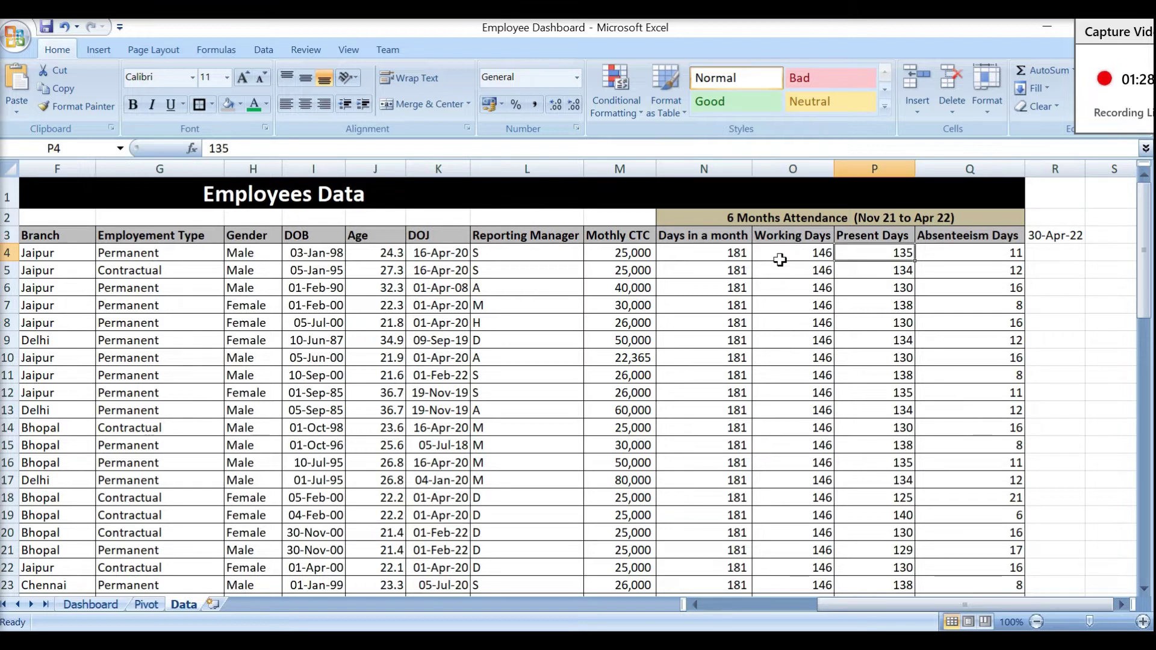
key(Up)
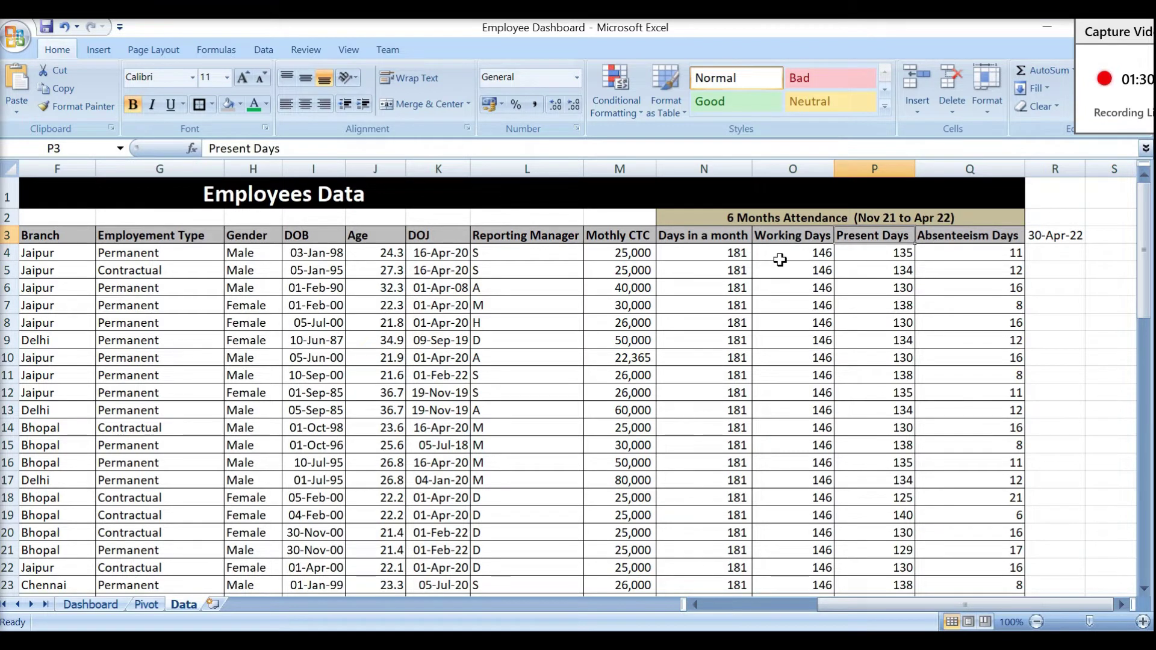
key(Down)
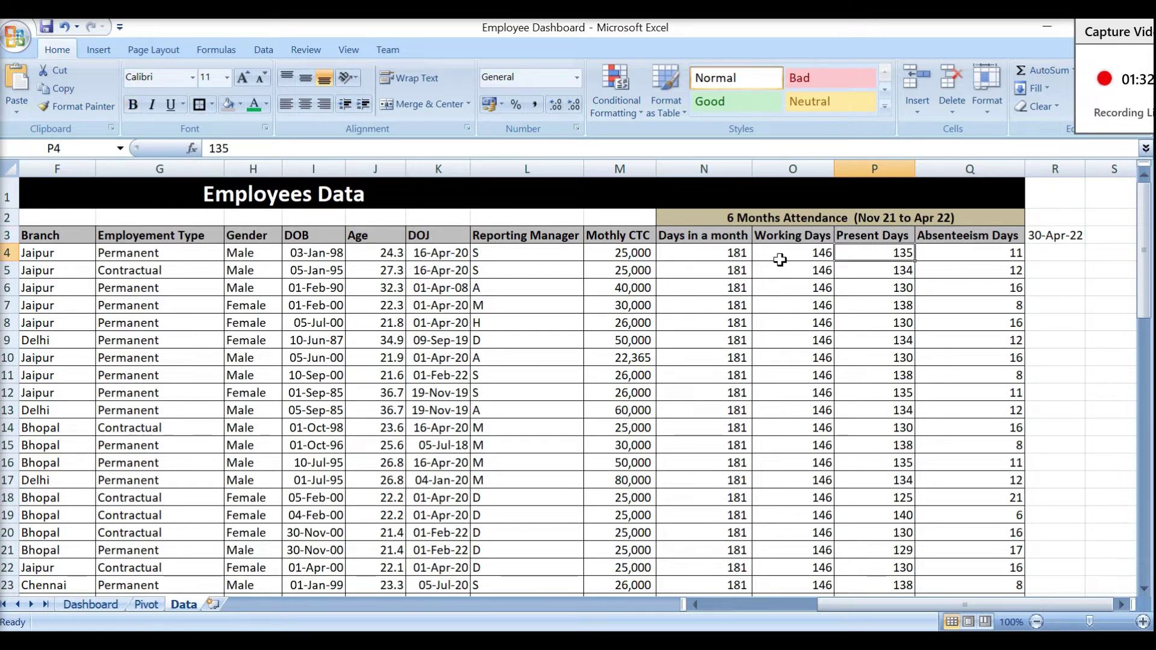
key(Up)
key(Right)
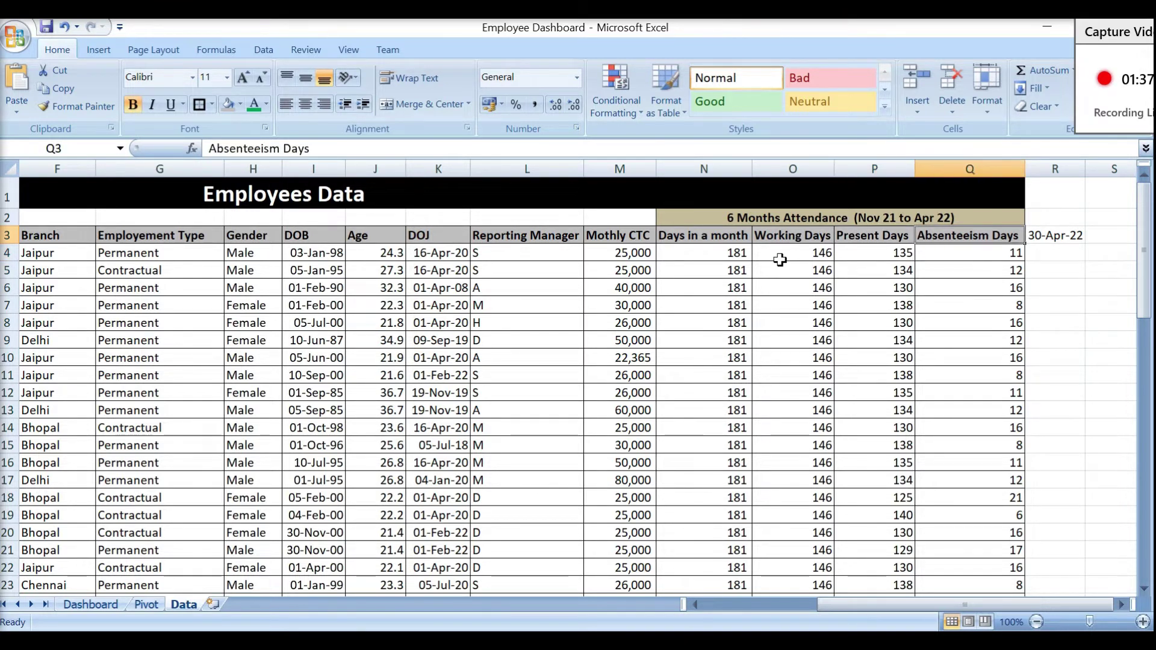
key(Left)
key(Down)
key(Left)
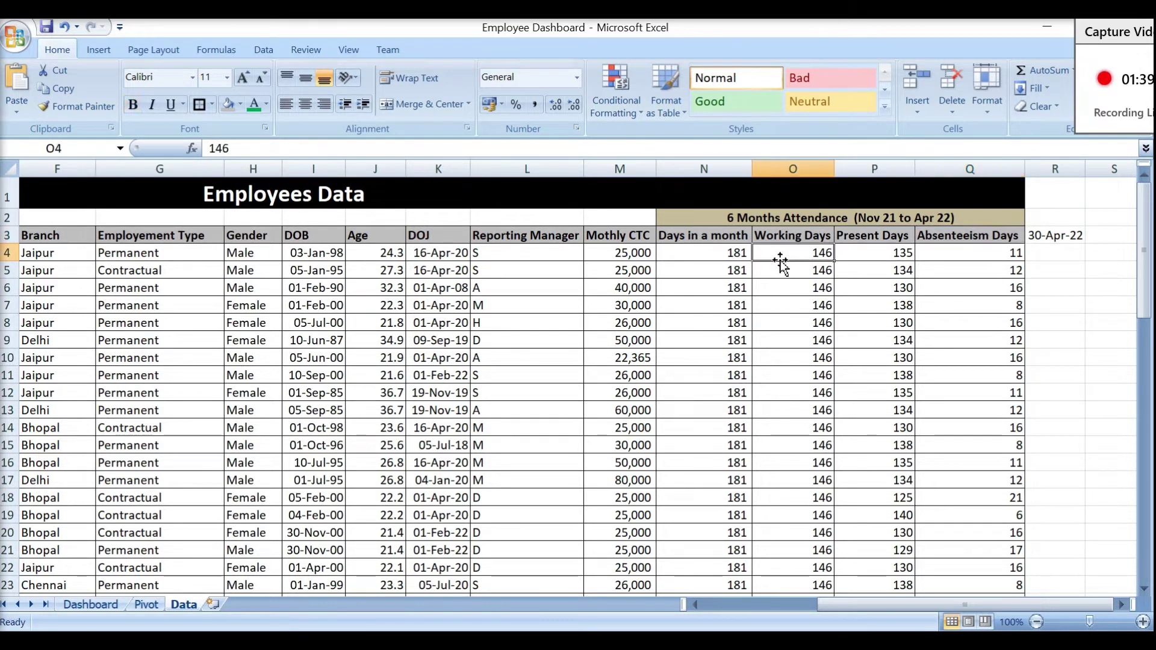
key(Right)
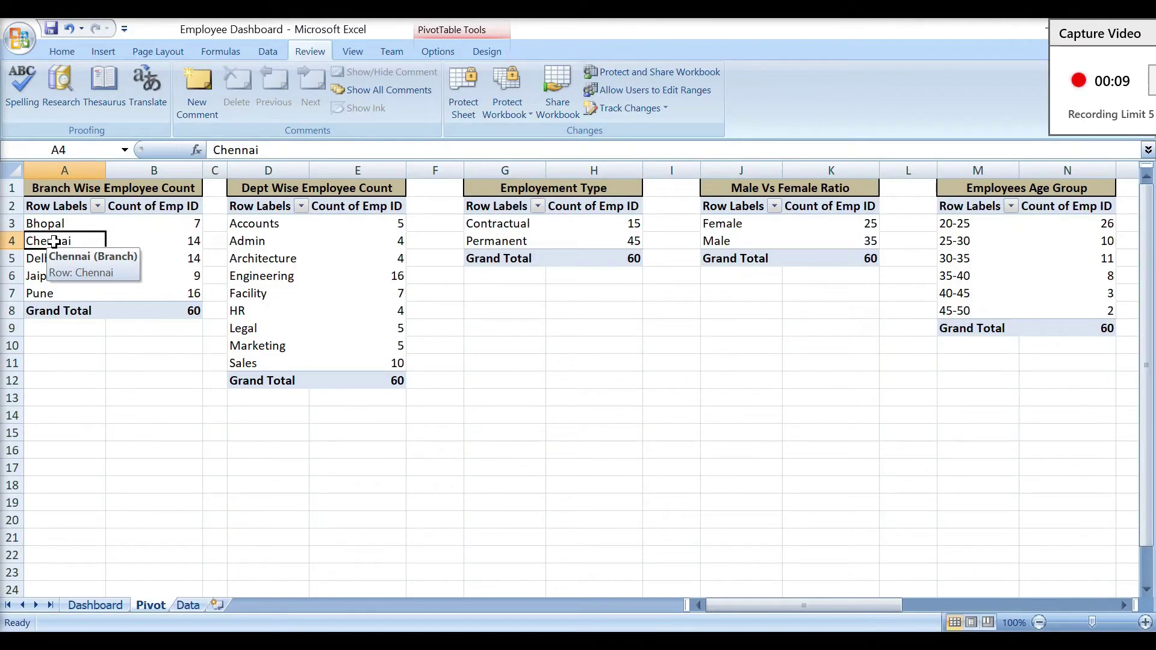
Step: Show the PivotTable field list for the Branch Wise Employee Count pivot and examine its branch rows and grand total
right_click(54, 241)
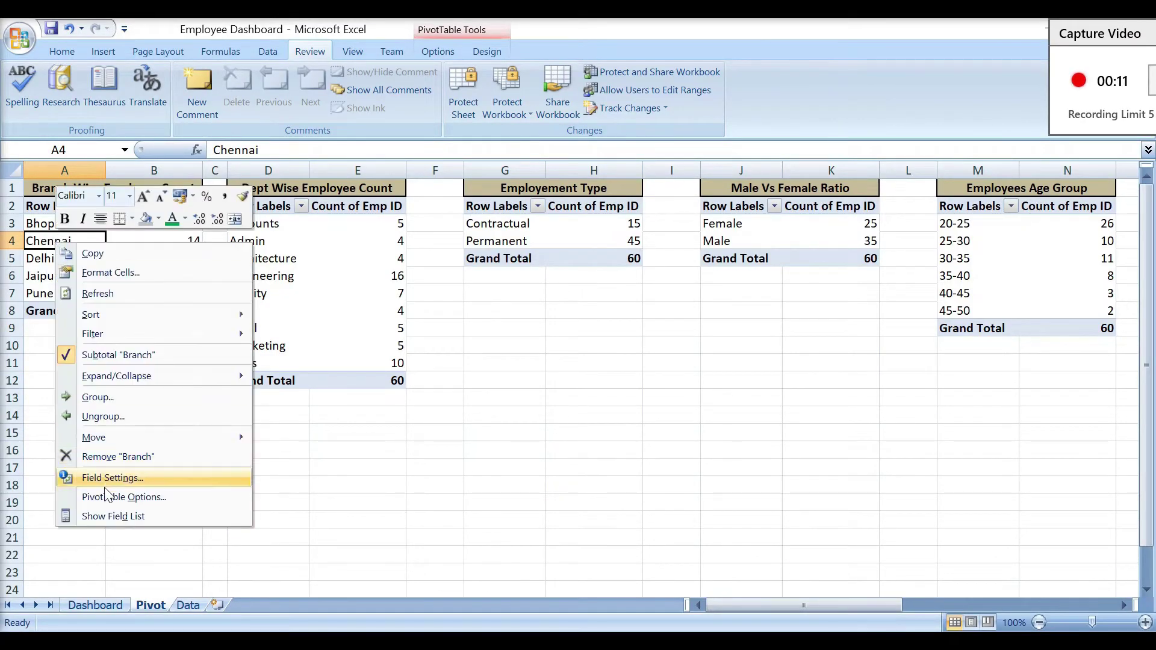
click(114, 516)
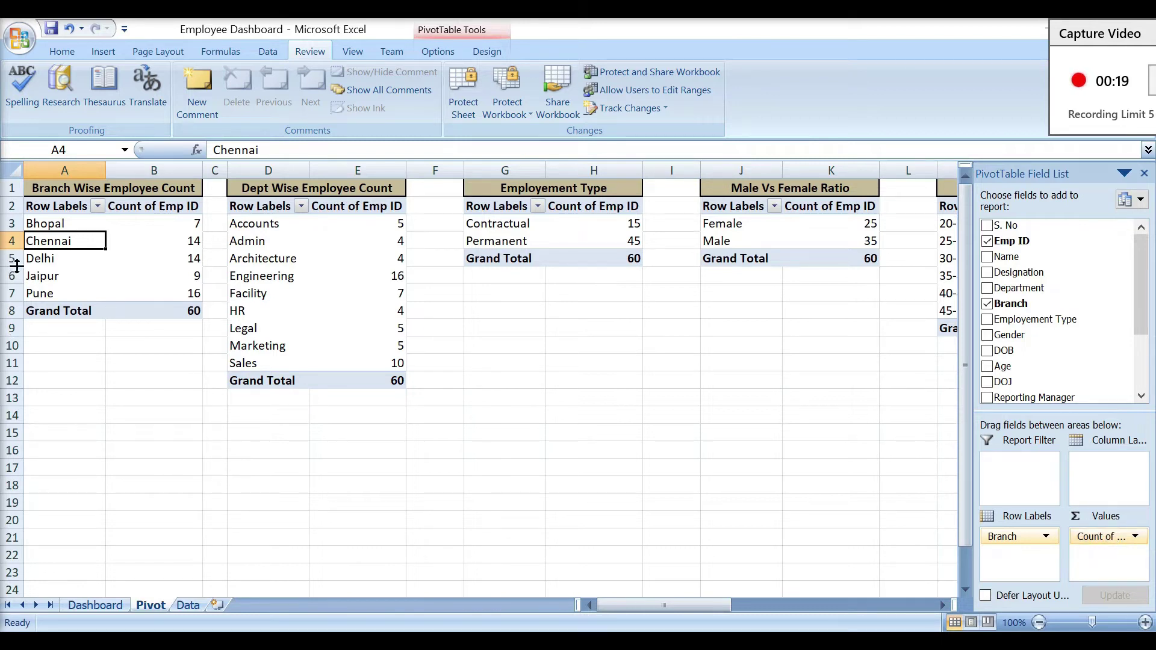
click(89, 249)
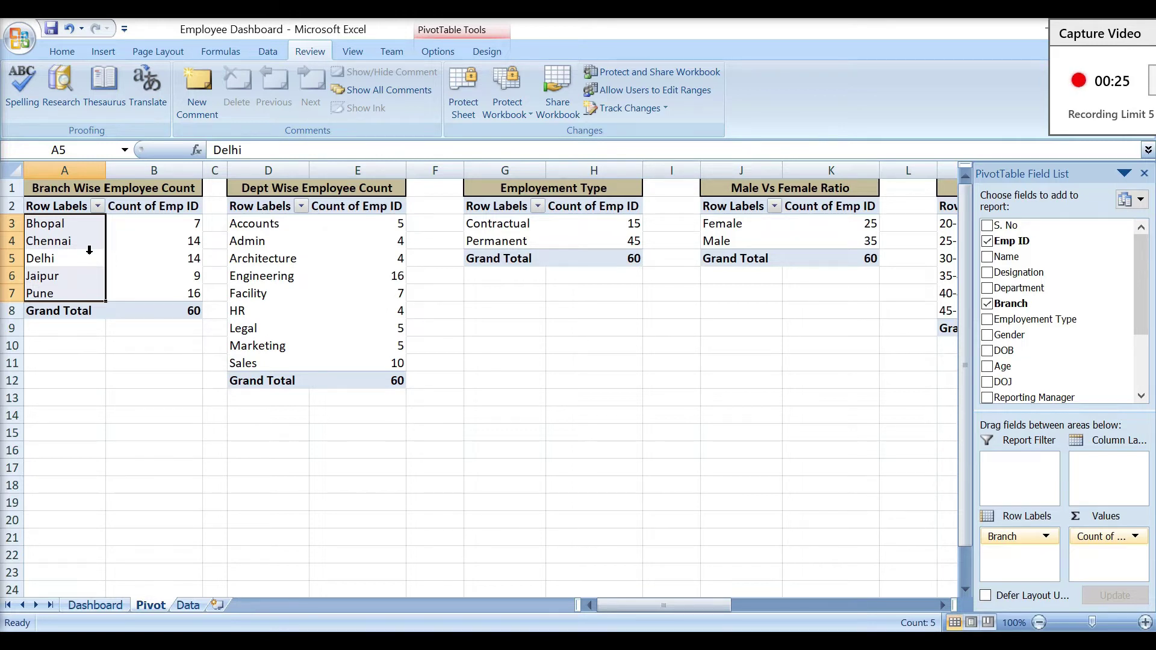
click(163, 309)
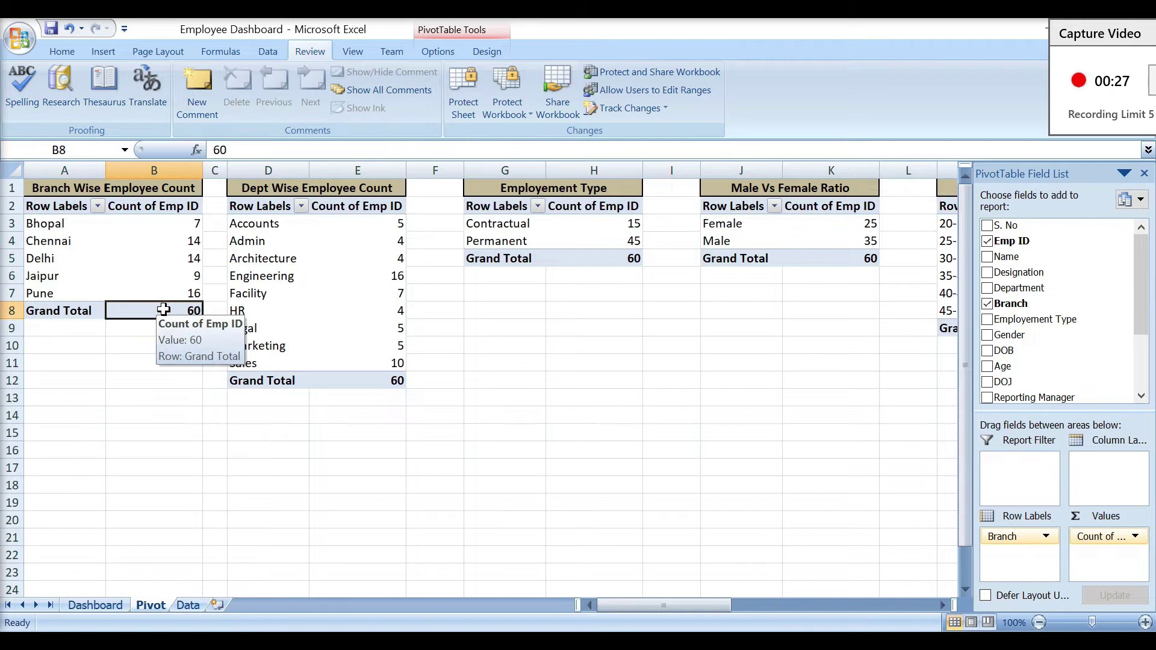
Step: Examine the row and value fields of the department, employment type, gender and age group pivot tables
click(324, 238)
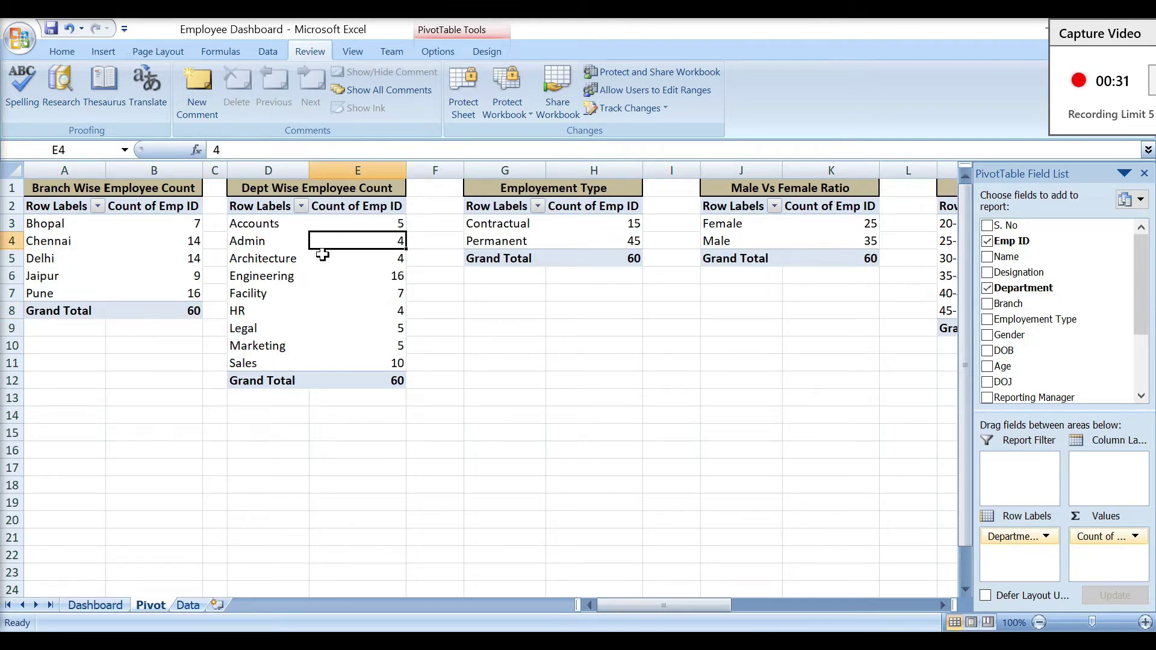
mouse_move(322, 256)
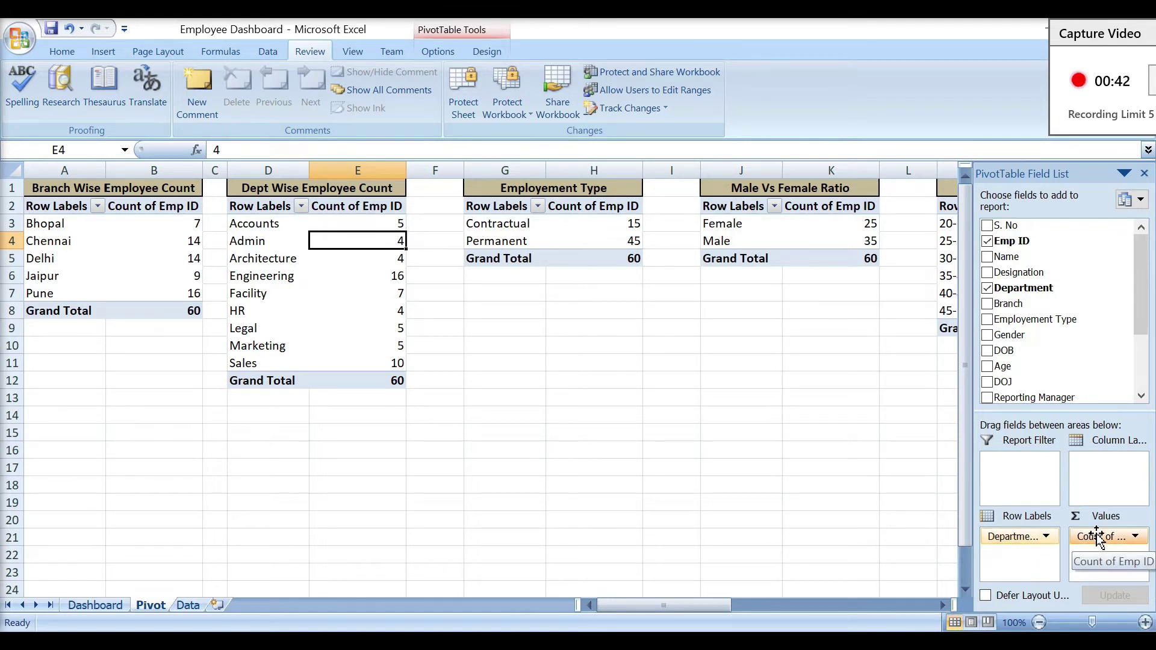
drag(500, 224, 522, 243)
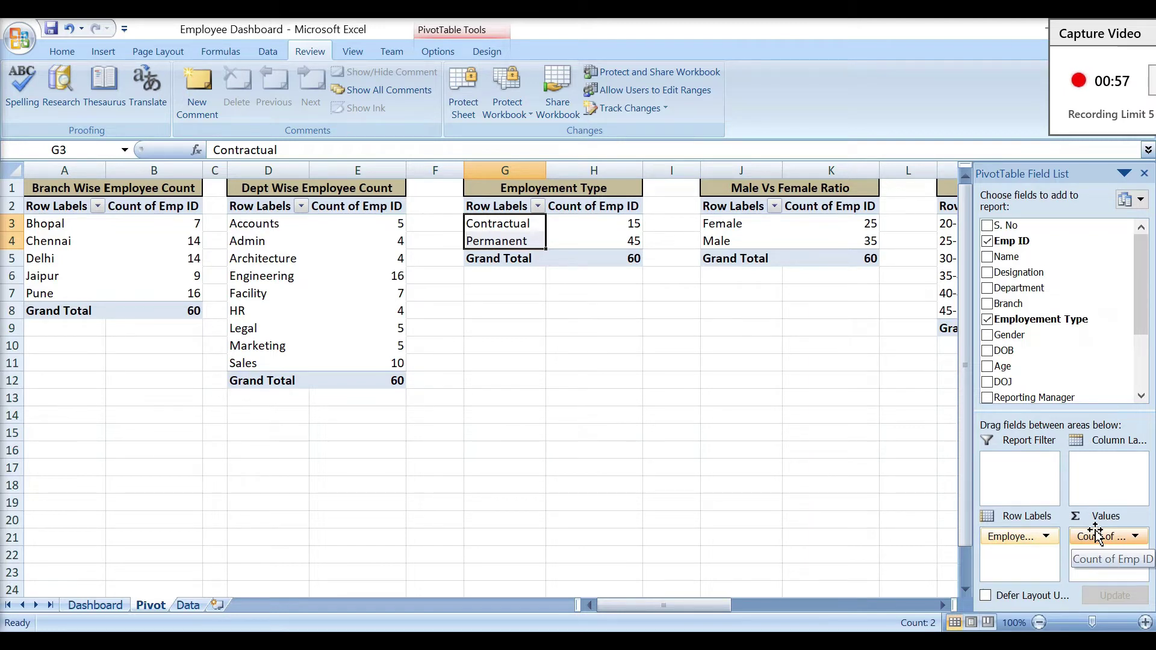
click(777, 246)
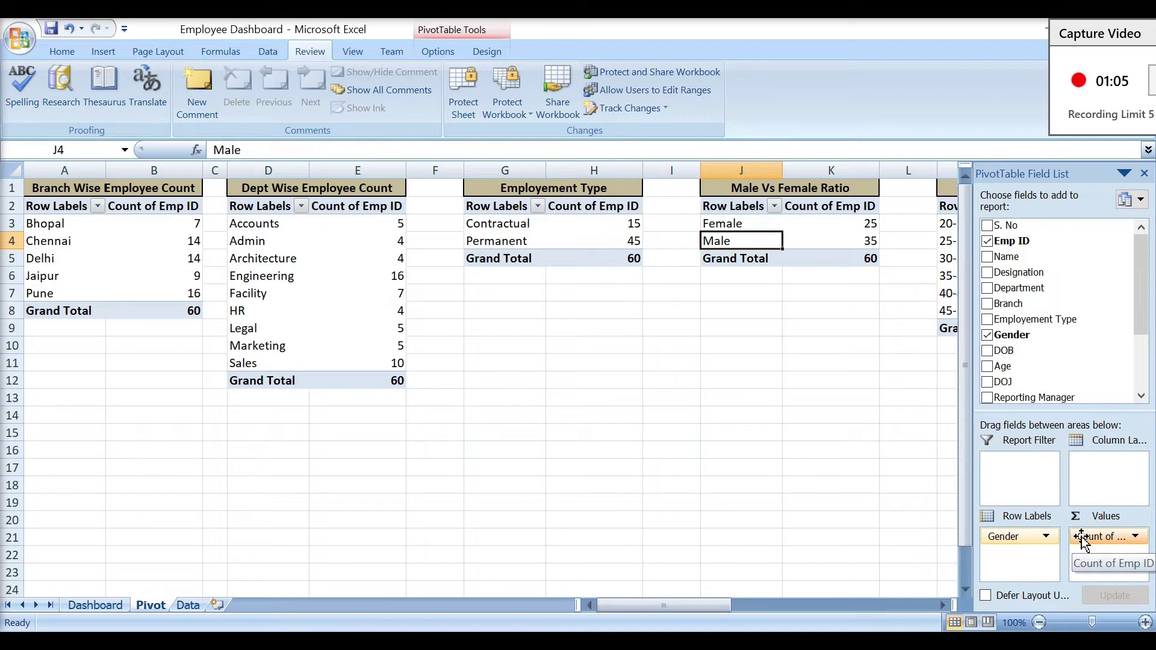
click(876, 311)
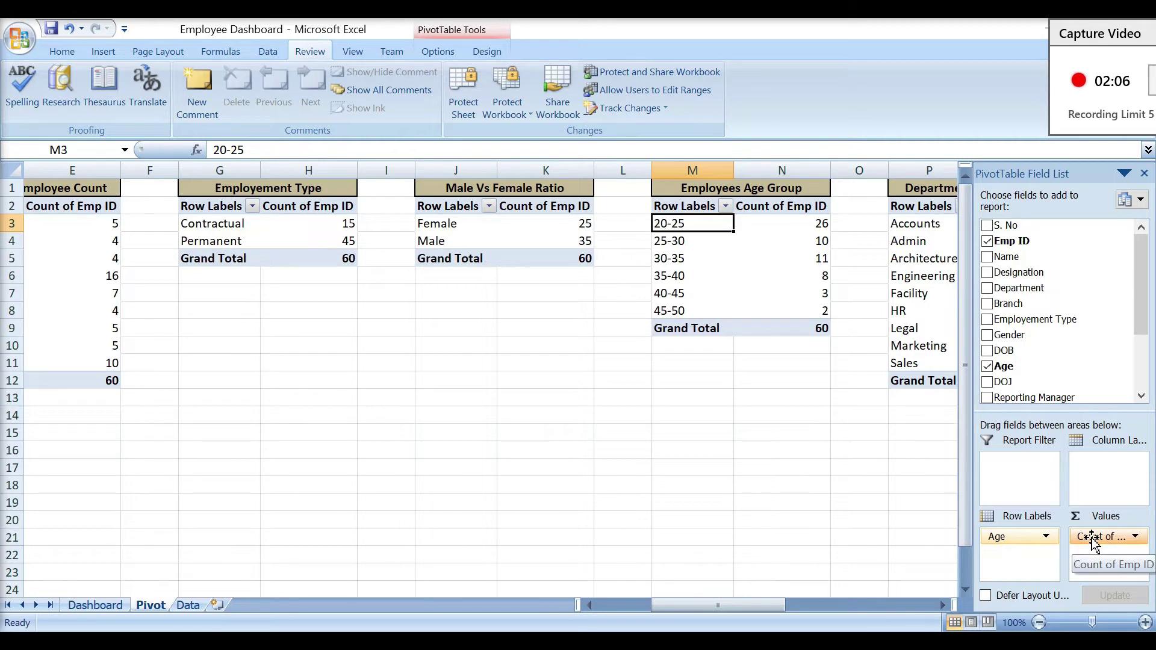
click(665, 278)
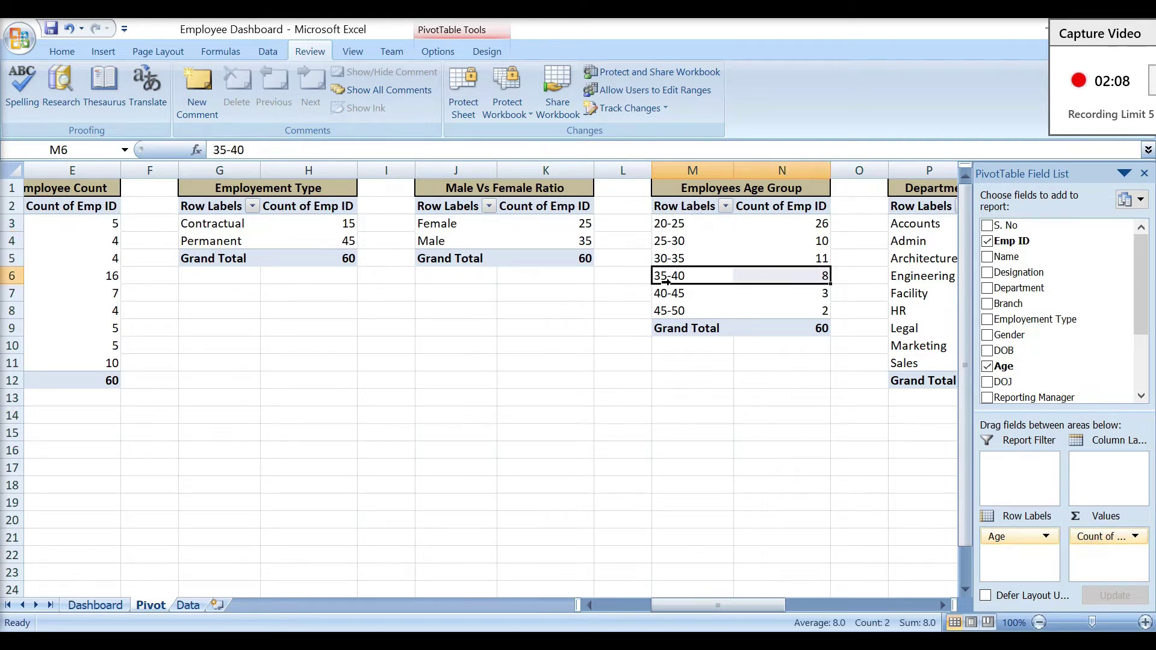
Step: Regroup the ages in the Employees Age Group pivot table in intervals of 10
click(669, 226)
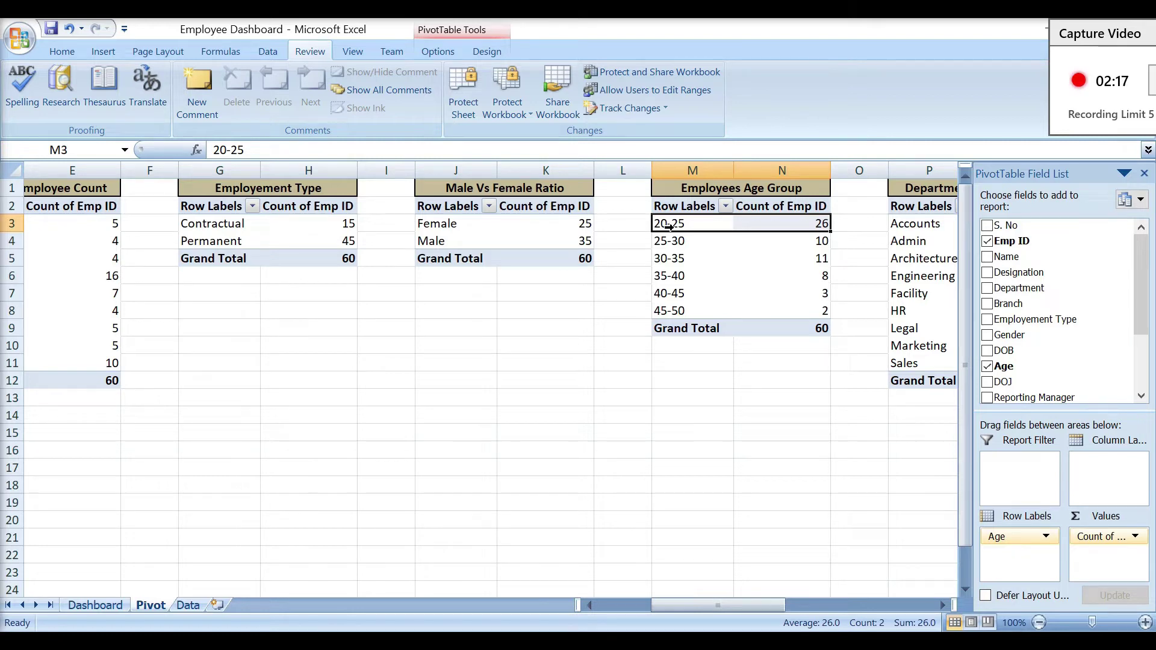
right_click(674, 227)
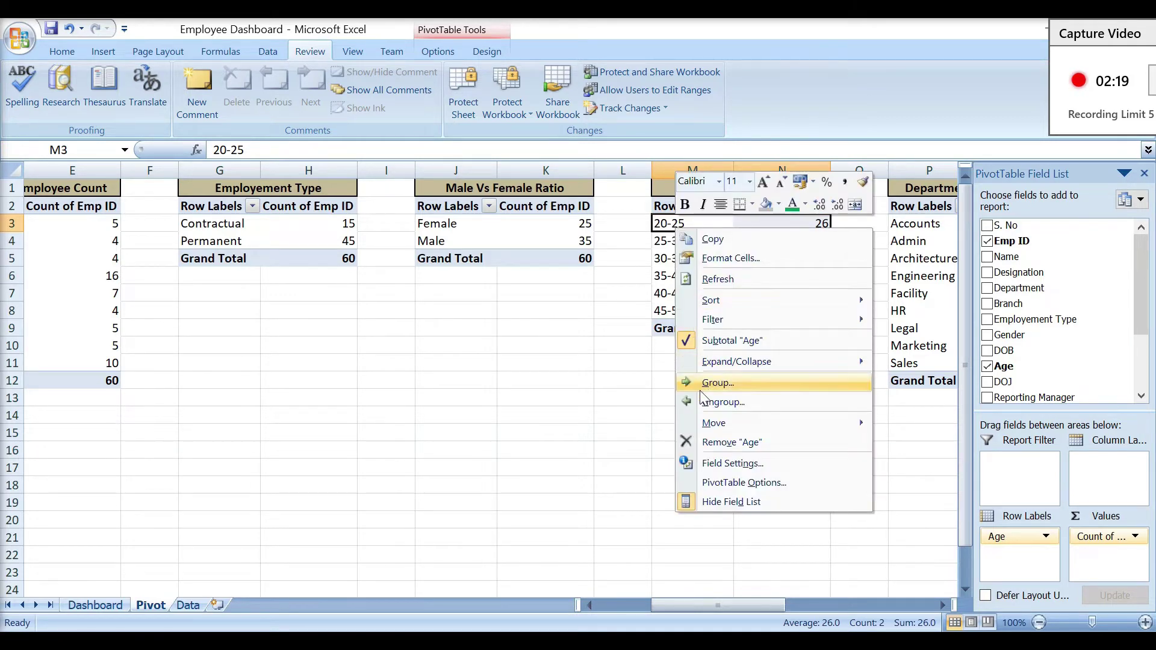
drag(660, 319, 482, 309)
click(538, 349)
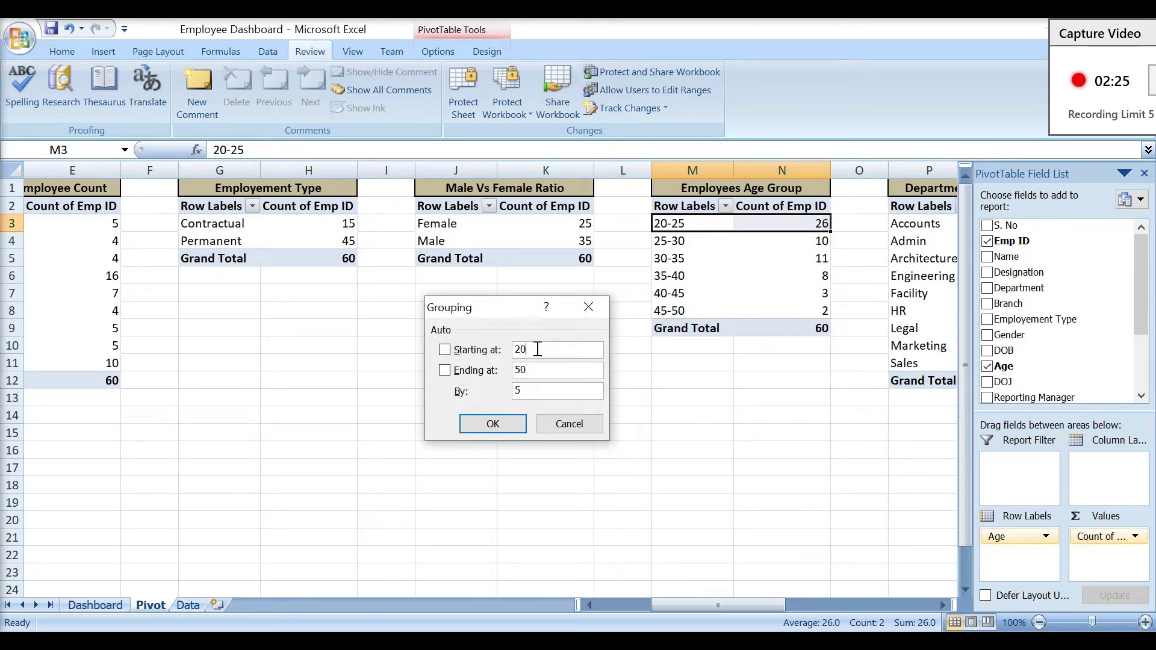
click(538, 372)
click(535, 393)
text(10)
key(Return)
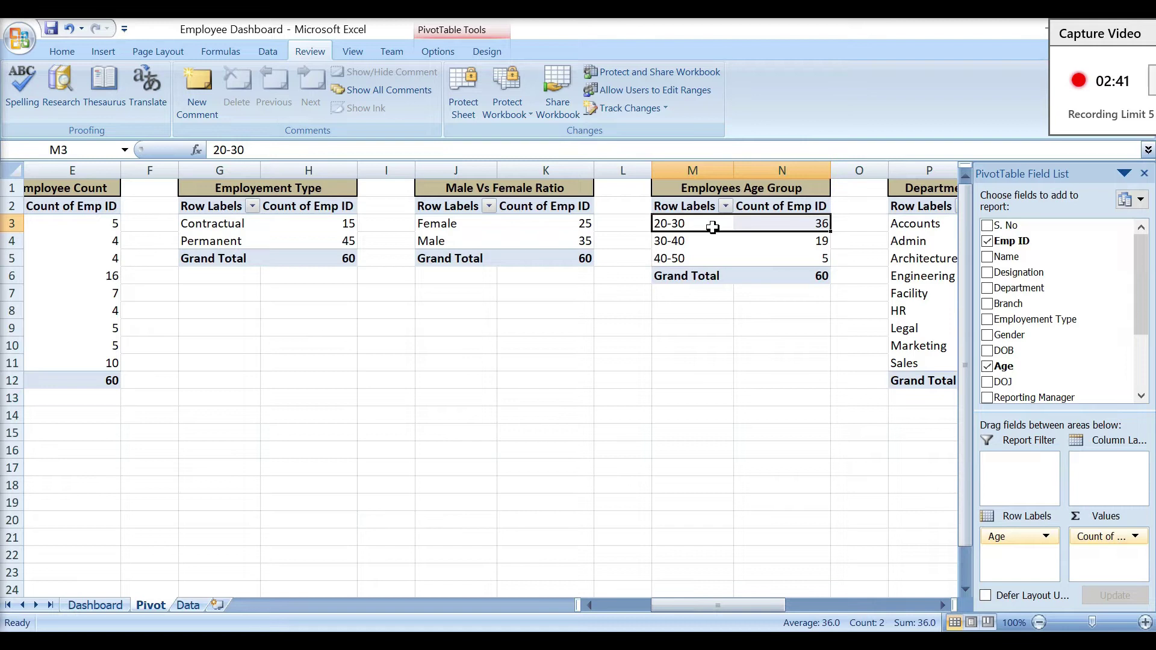
Step: Set the grouping interval of the Employees Age Group pivot table's ages to 5
click(731, 208)
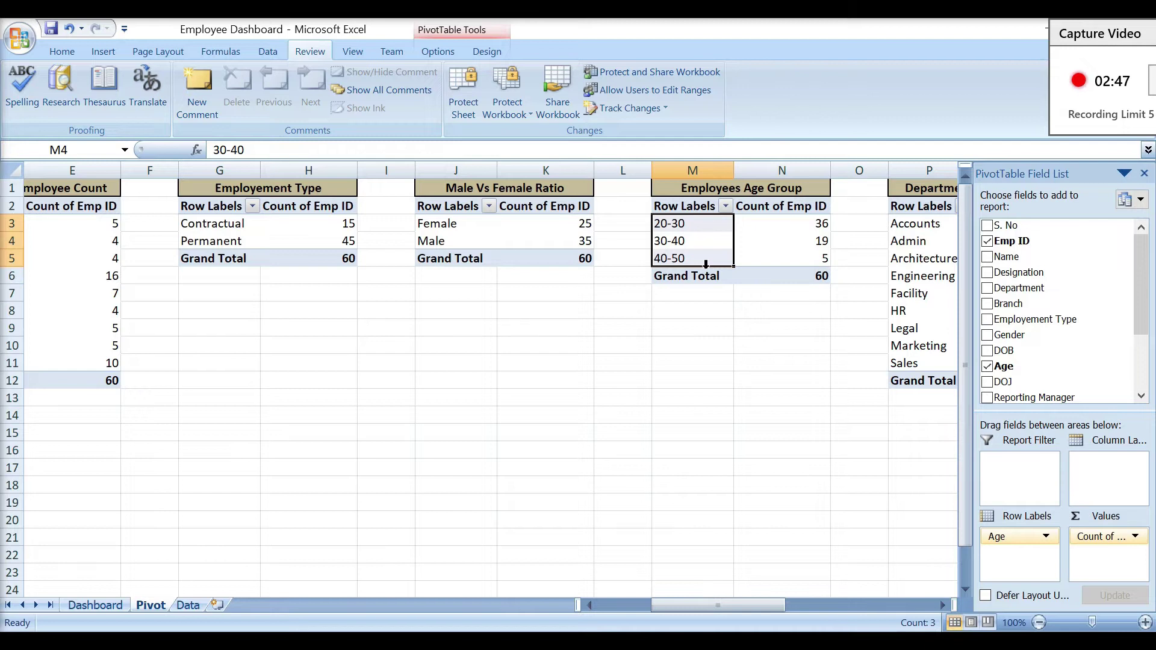
right_click(685, 224)
click(723, 379)
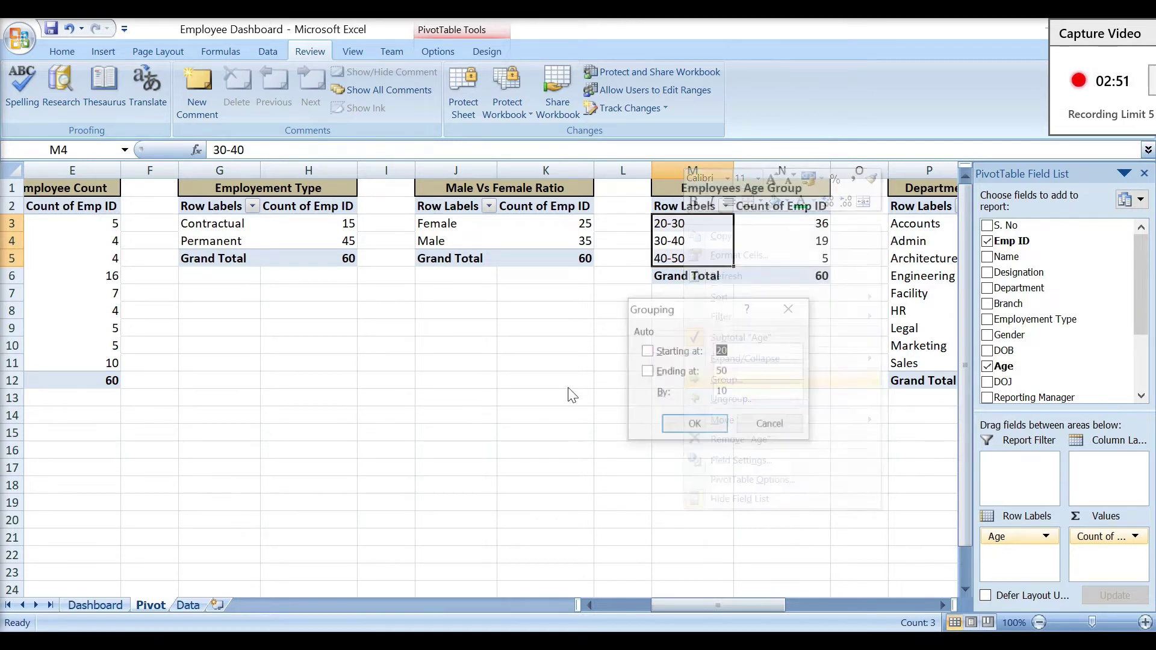
key(BackSpace)
key(BackSpace)
text(5)
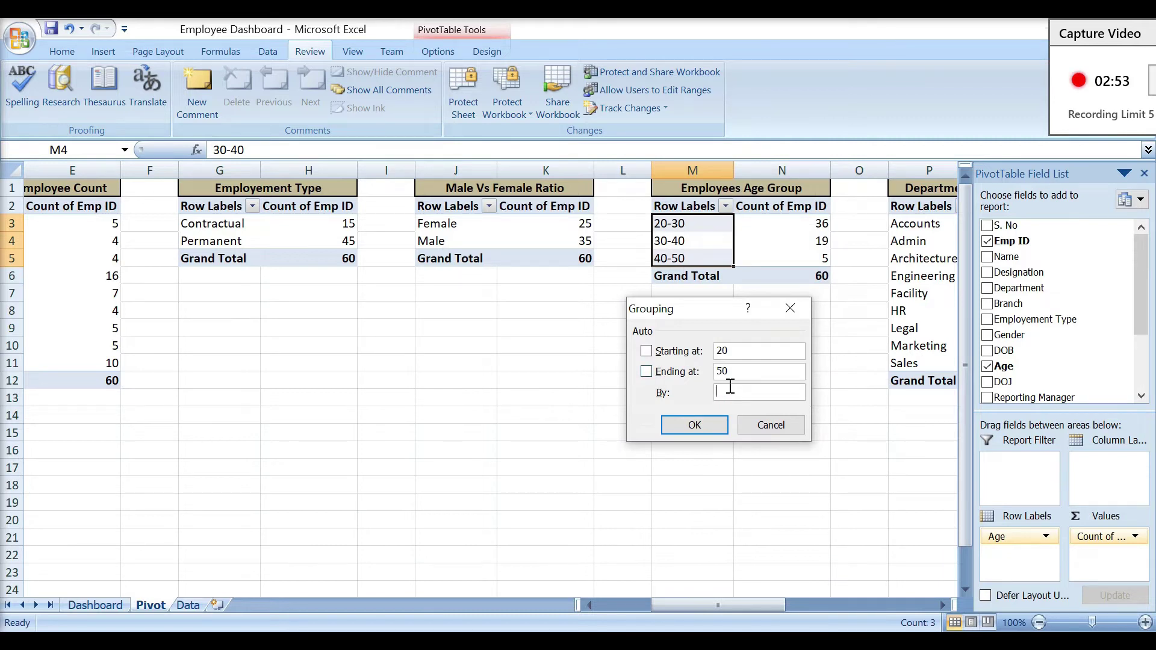
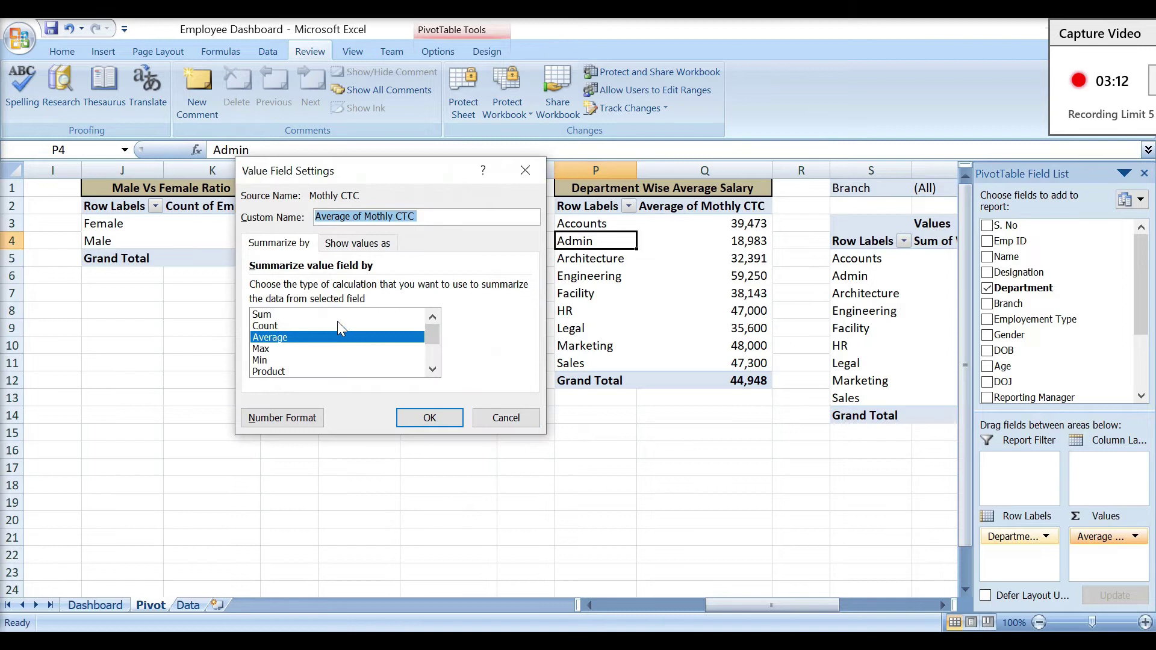
Step: Summarize the monthly CTC by Sum in the Department Wise Average Salary pivot table and check the department and grand totals
click(305, 315)
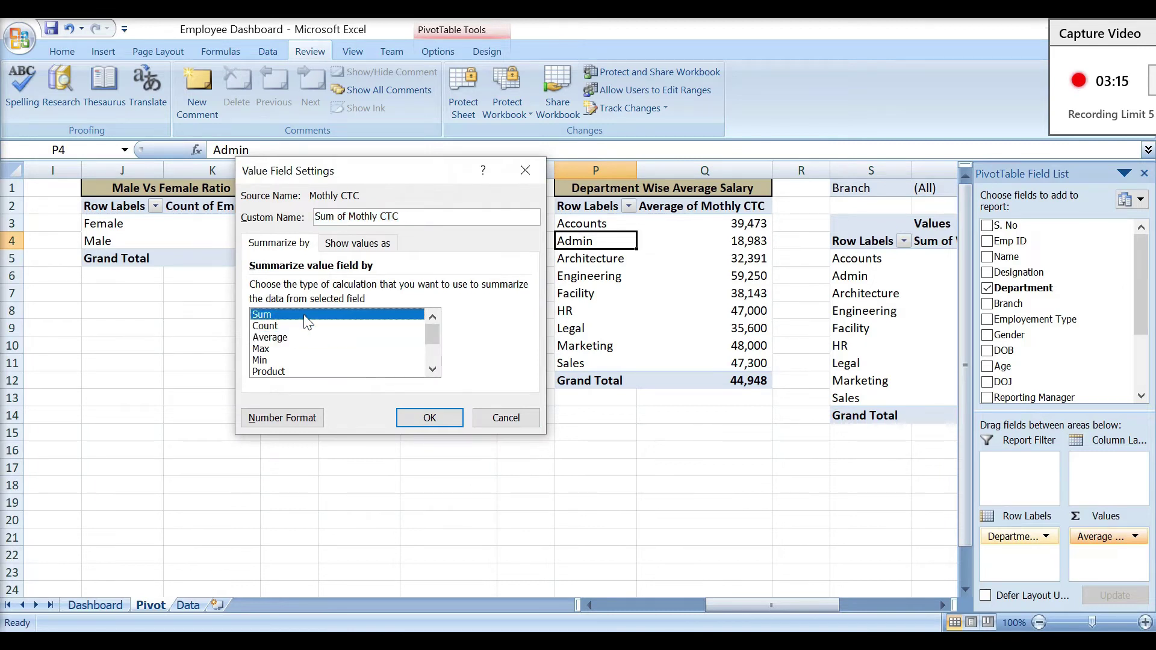
key(Down)
key(Down)
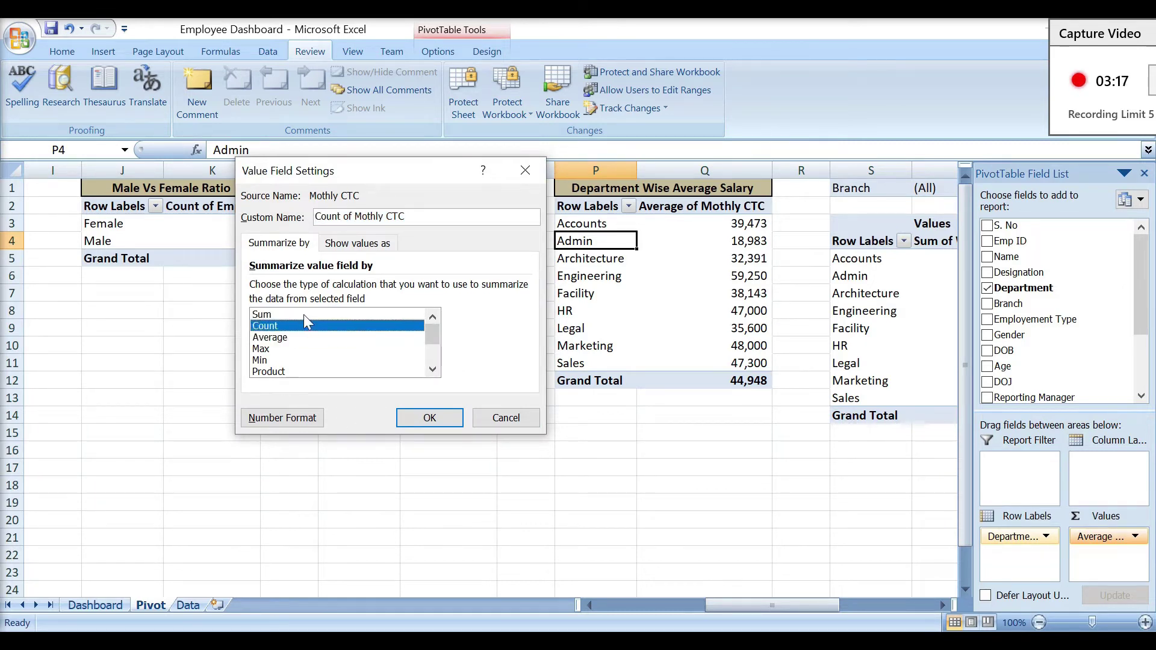
key(Up)
key(Up)
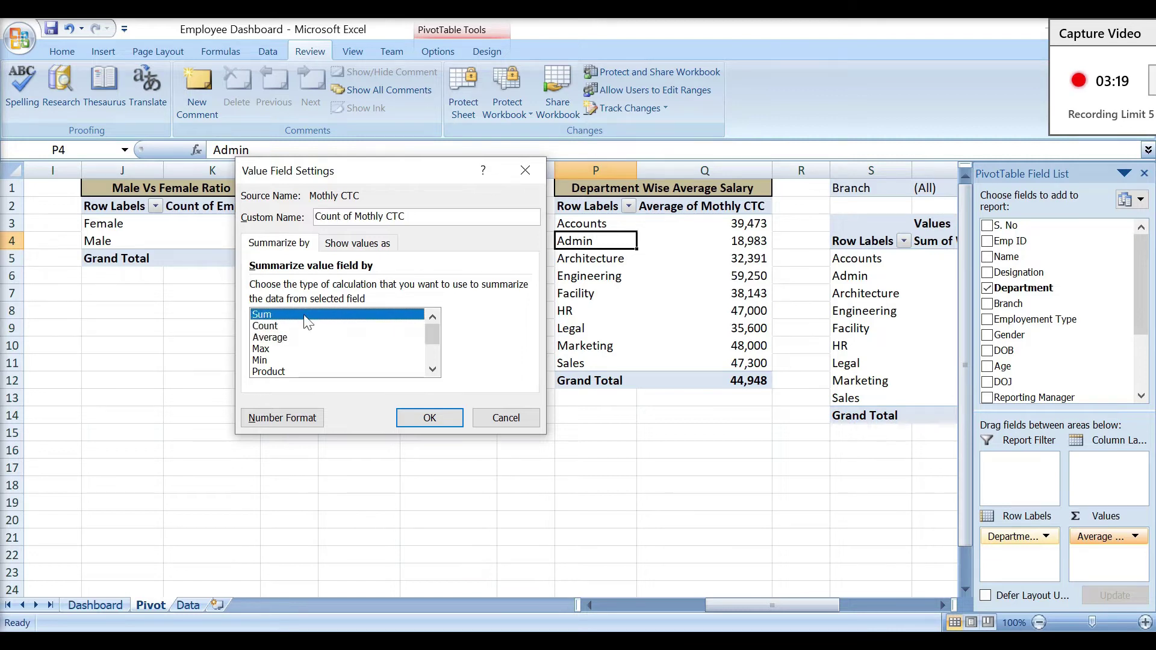
key(Return)
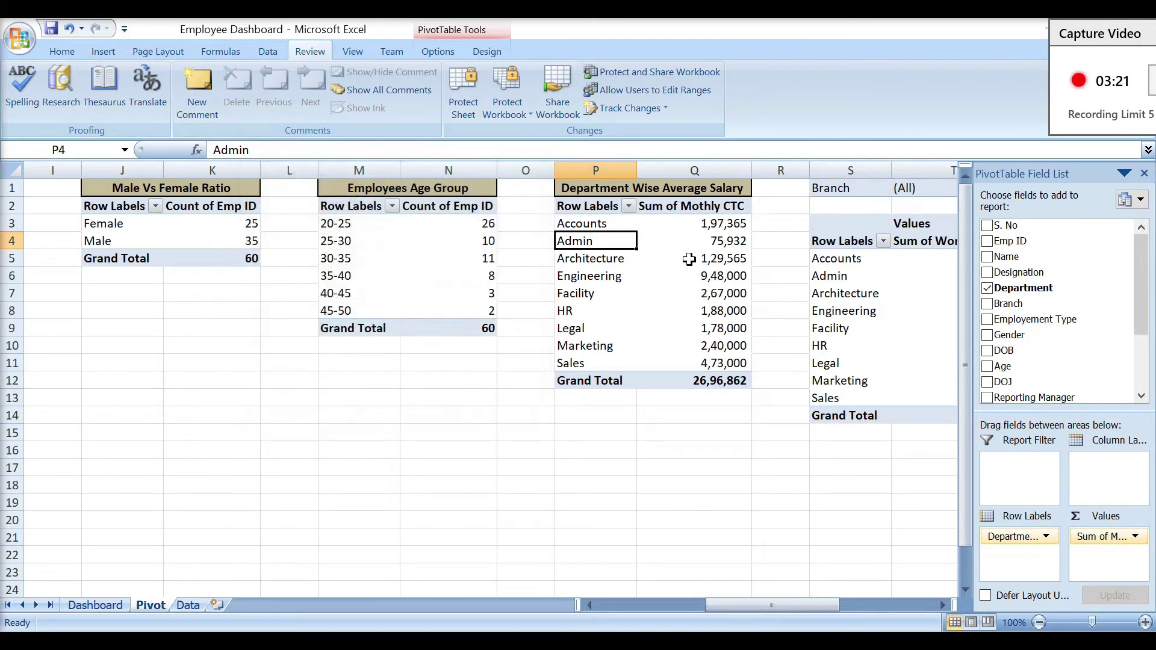
click(704, 241)
key(Up)
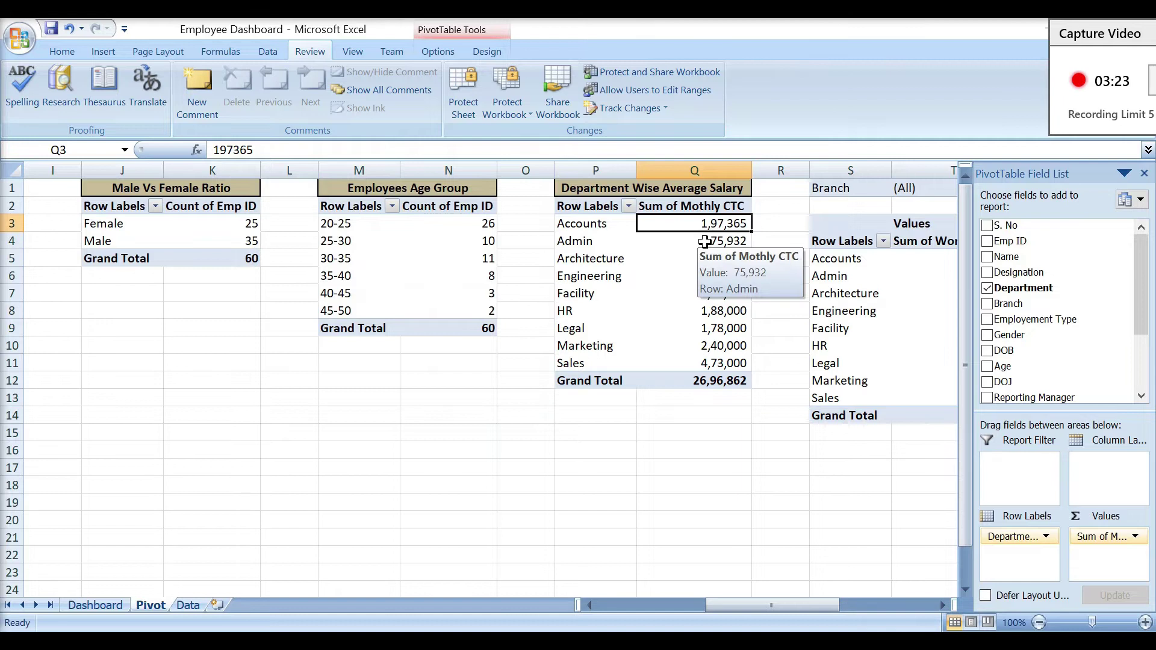
key(Down)
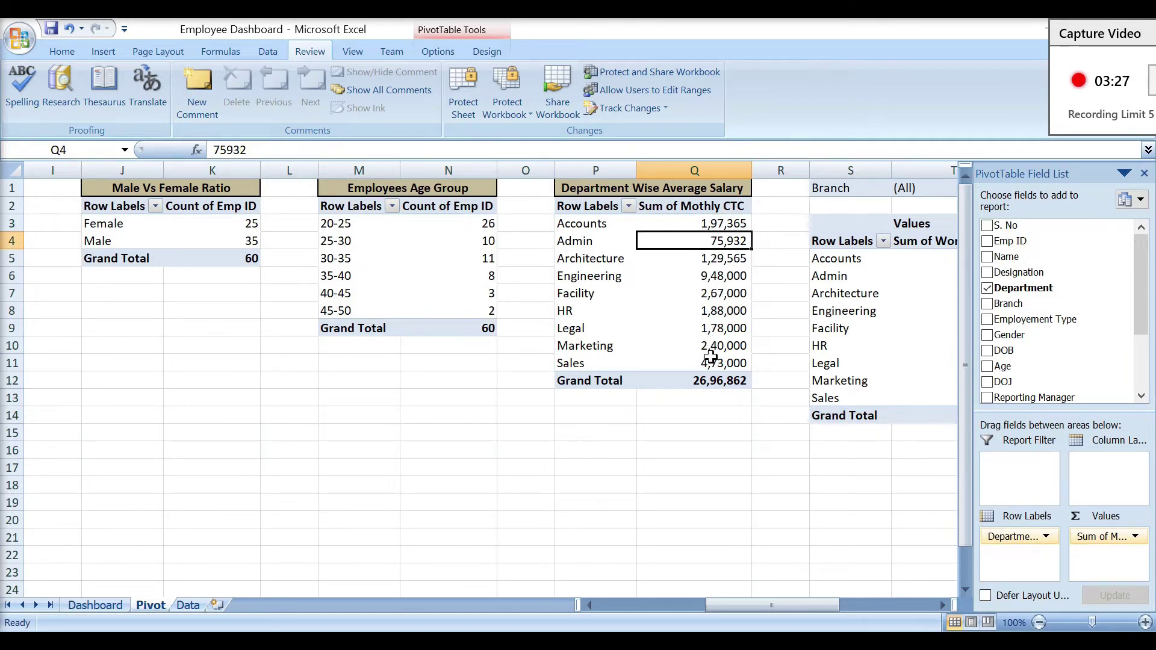
click(713, 387)
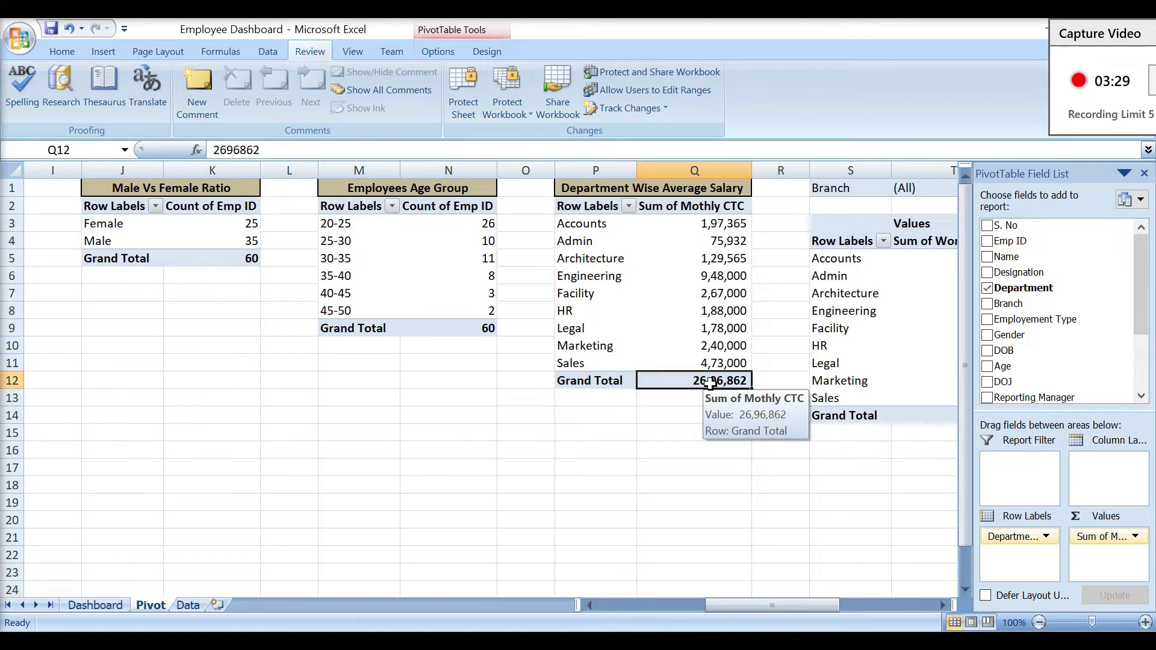
Step: Set the Department Wise Average Salary pivot table to summarize the monthly CTC by Average
click(1104, 534)
click(1085, 522)
double_click(299, 339)
click(684, 331)
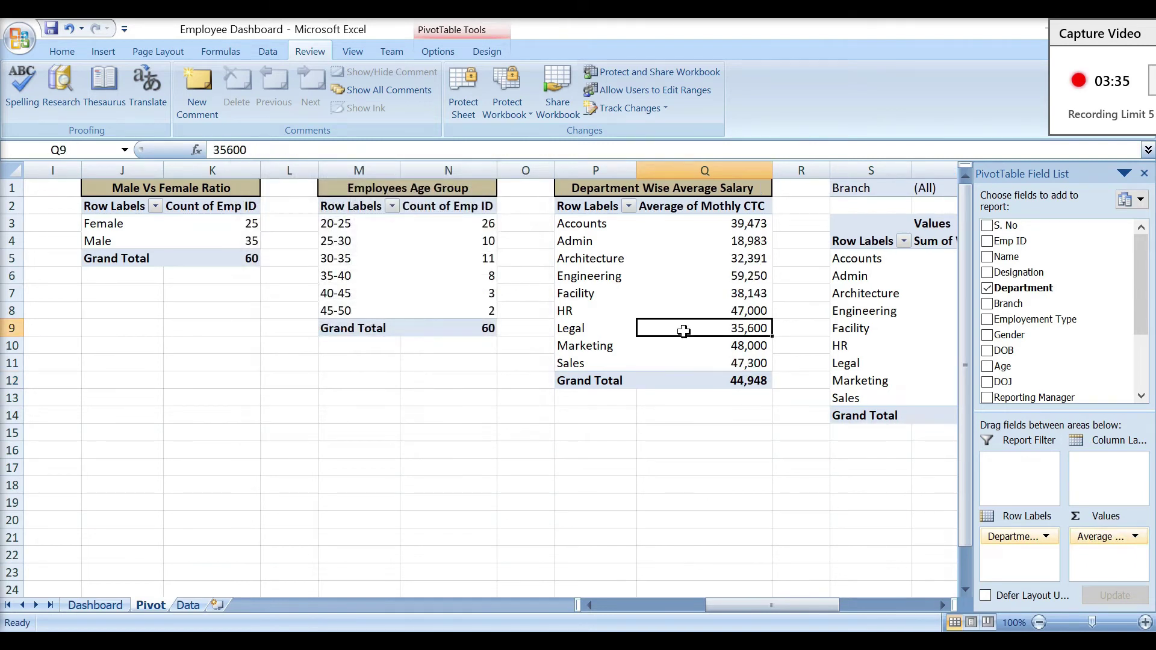
Step: Examine the filter, row and value fields of the Absenteeism Days pivot table and the Accounts department's working and absenteeism days
key(Right)
key(Right)
key(Right)
key(Right)
key(Right)
mouse_move(684, 331)
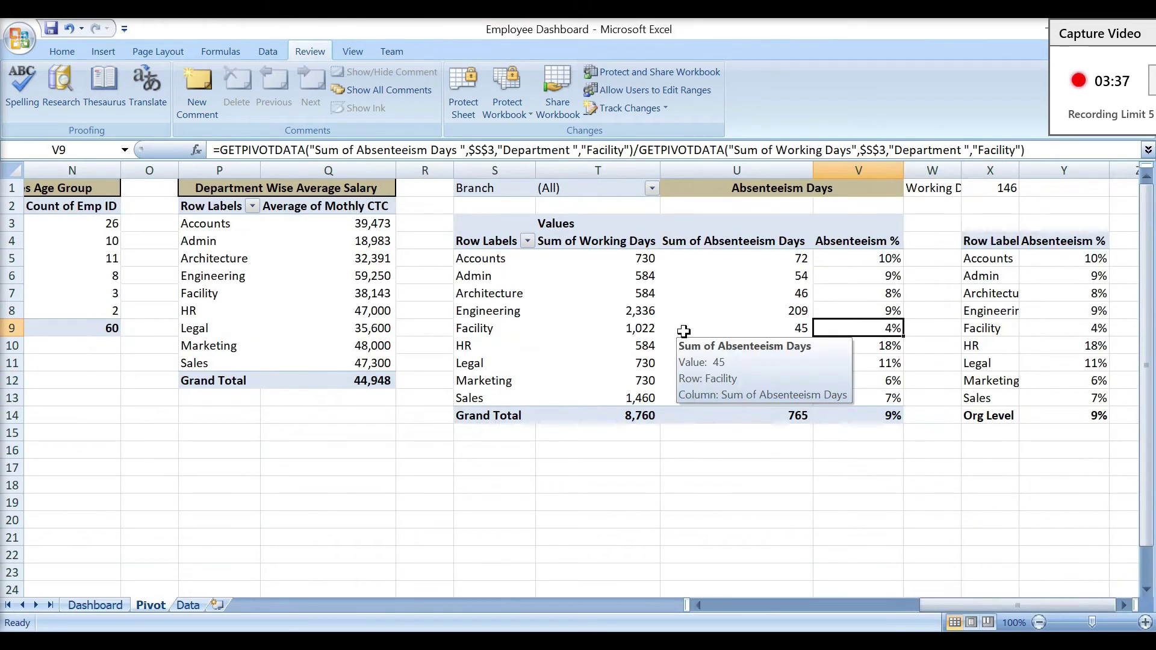
click(569, 292)
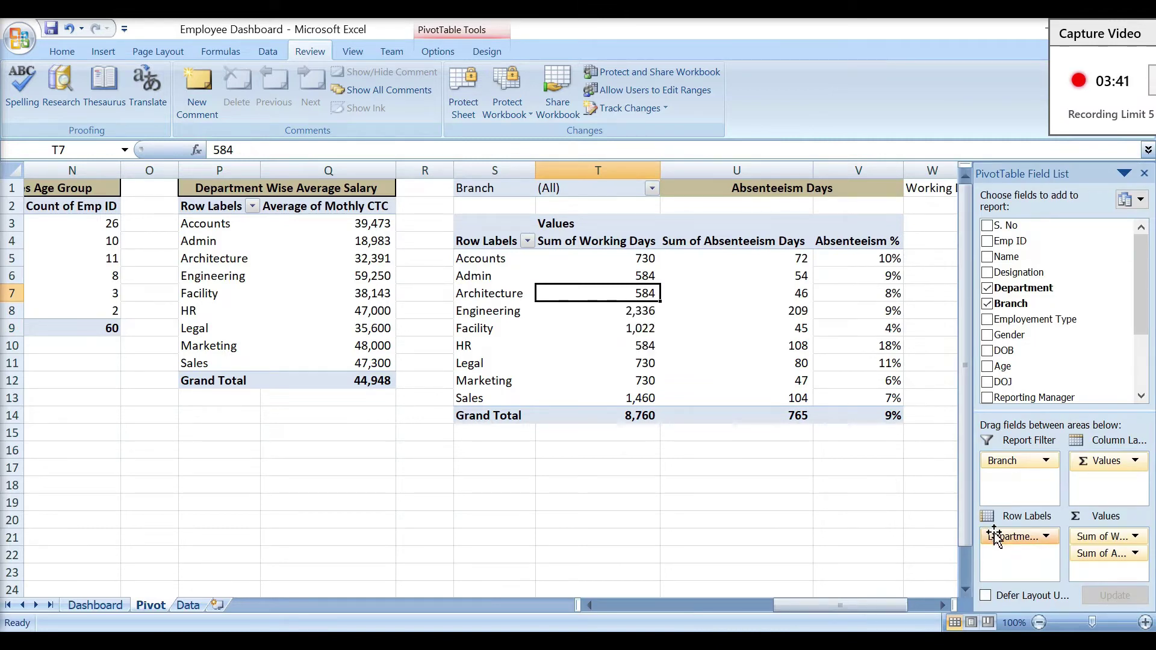
drag(997, 537, 998, 538)
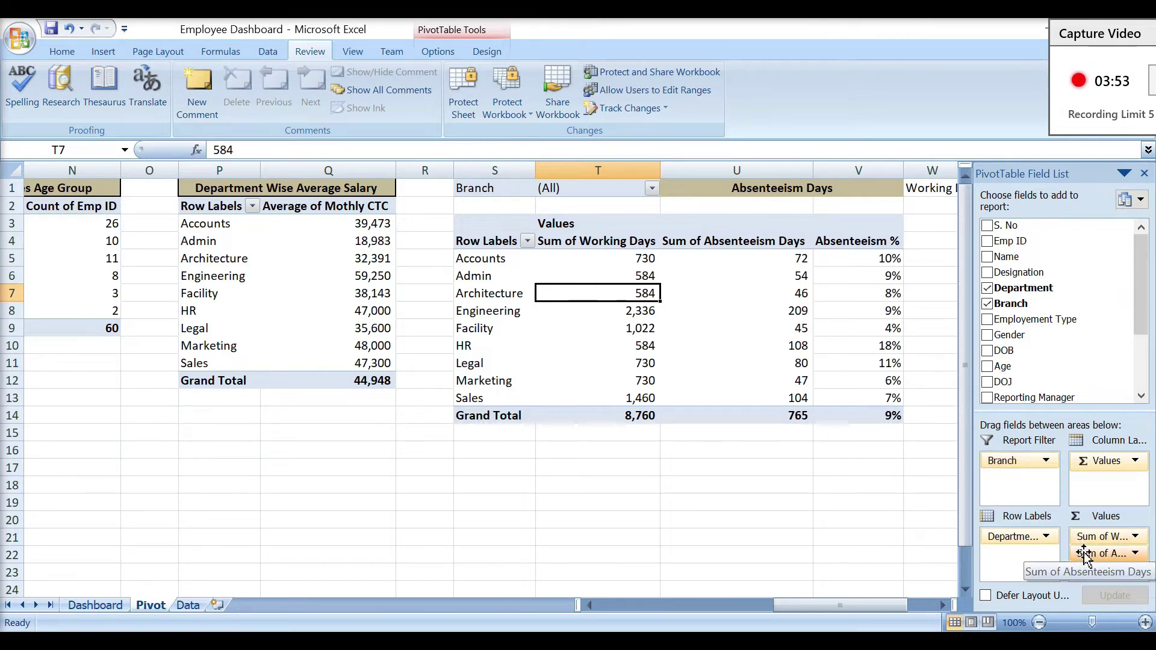
click(512, 278)
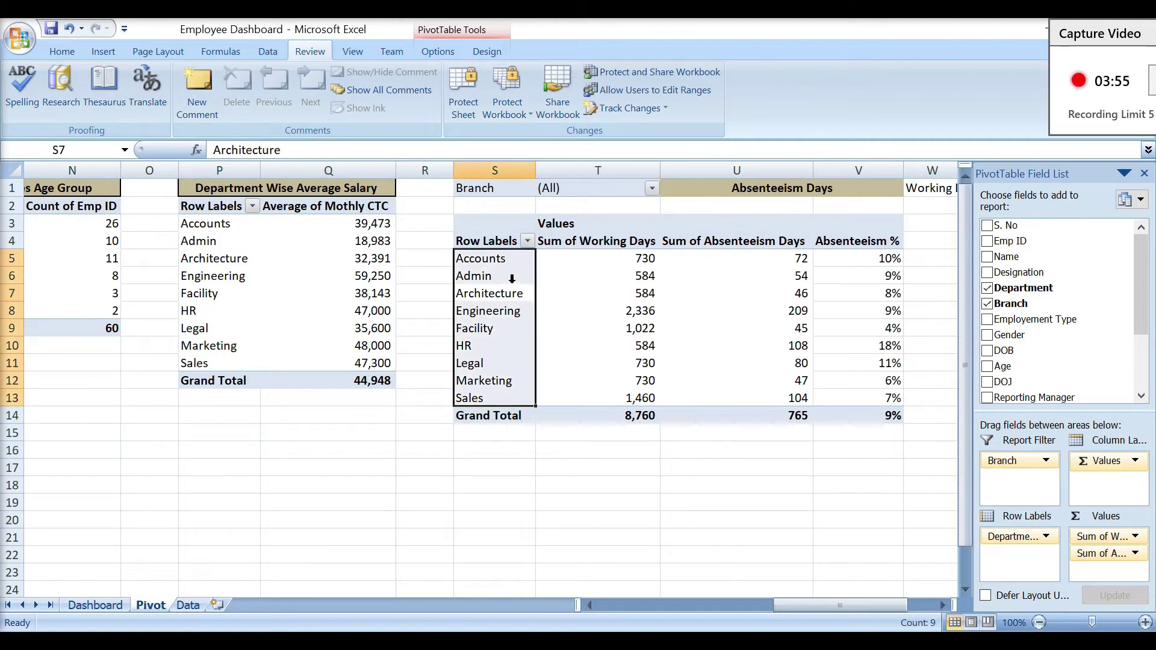
key(Up)
key(Up)
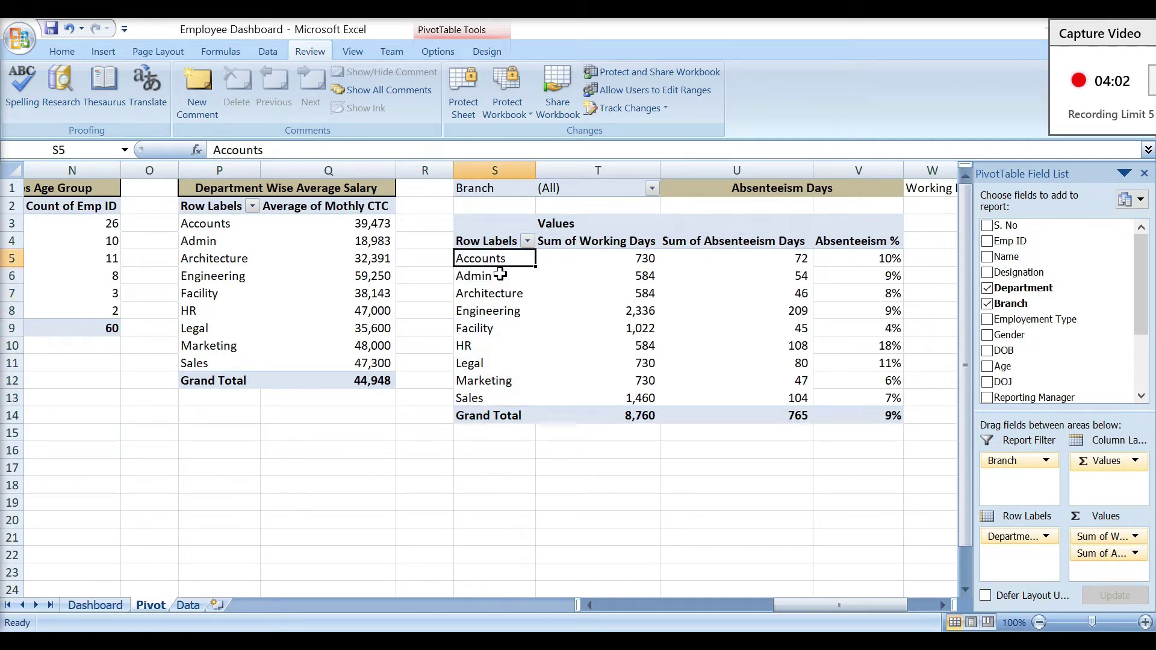
key(Right)
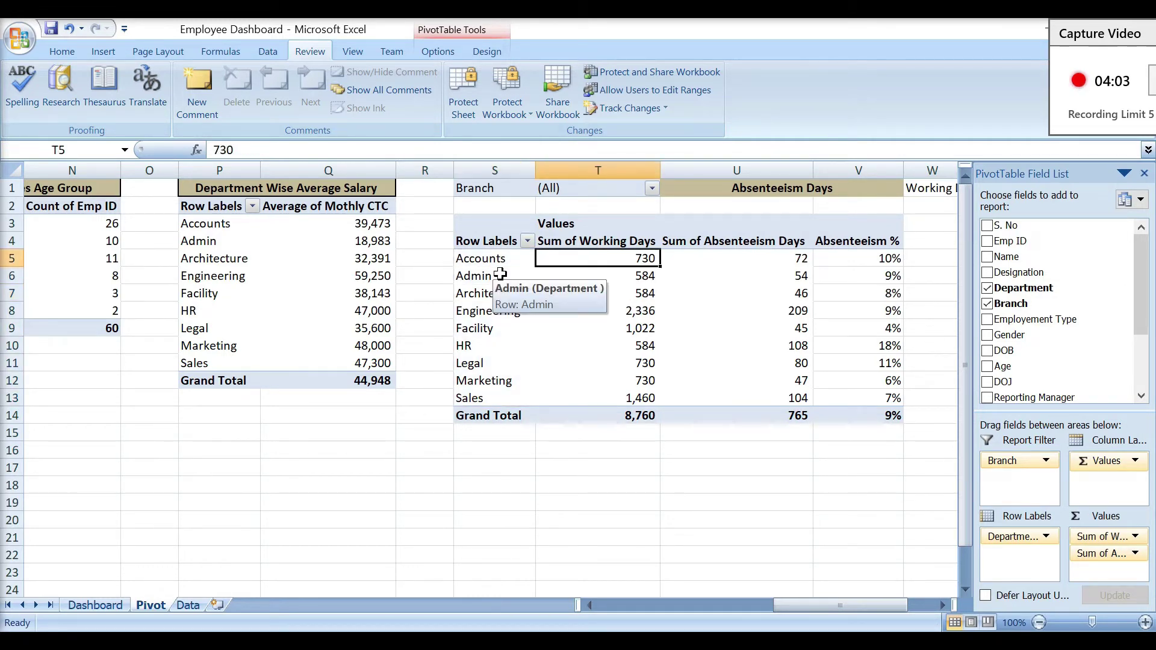
key(Right)
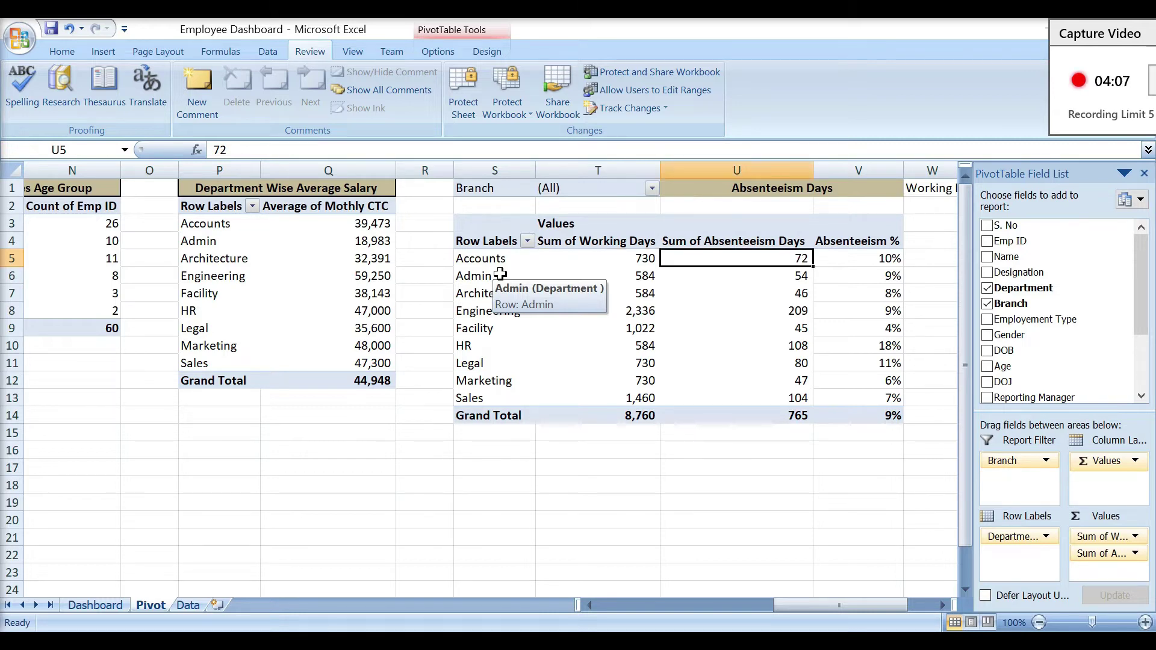
Step: Re-enter the Accounts Absenteeism % formula in V5 as Sum of Absenteeism Days divided by Sum of Working Days
key(Right)
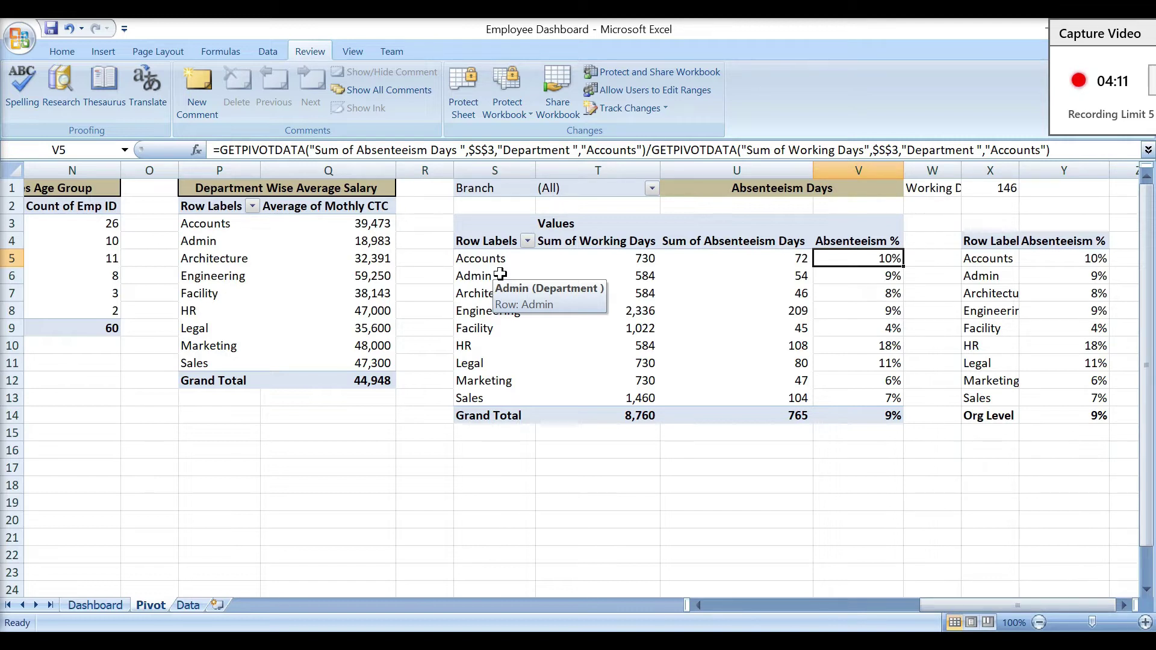
text(=)
key(Left)
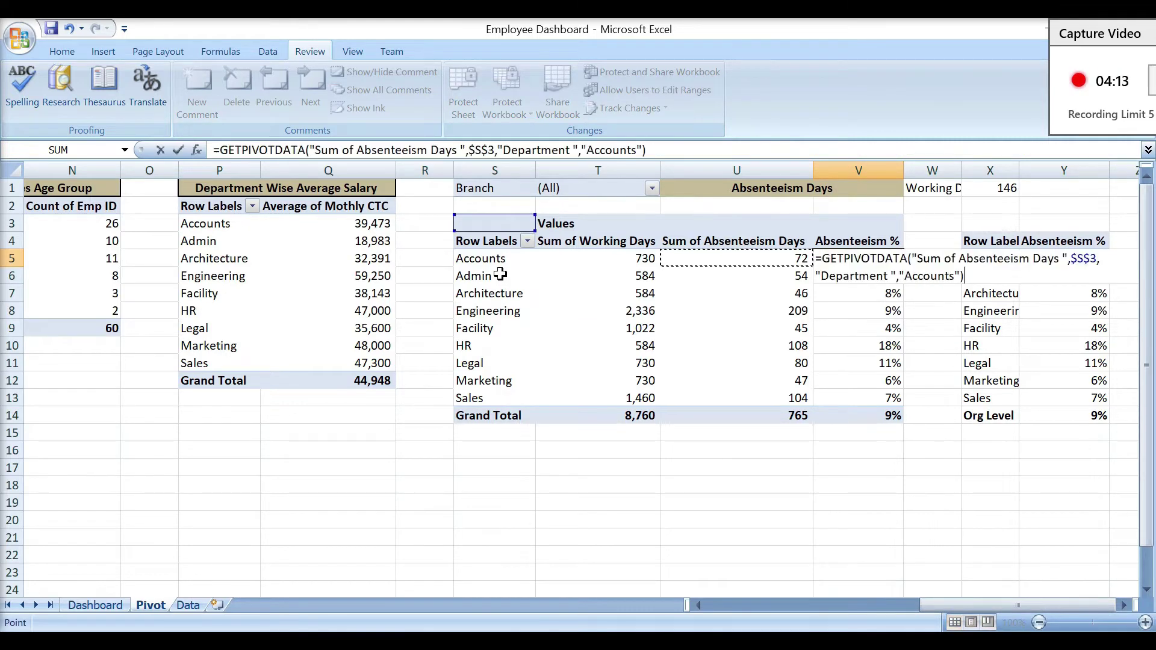
text(/)
key(Left)
key(Left)
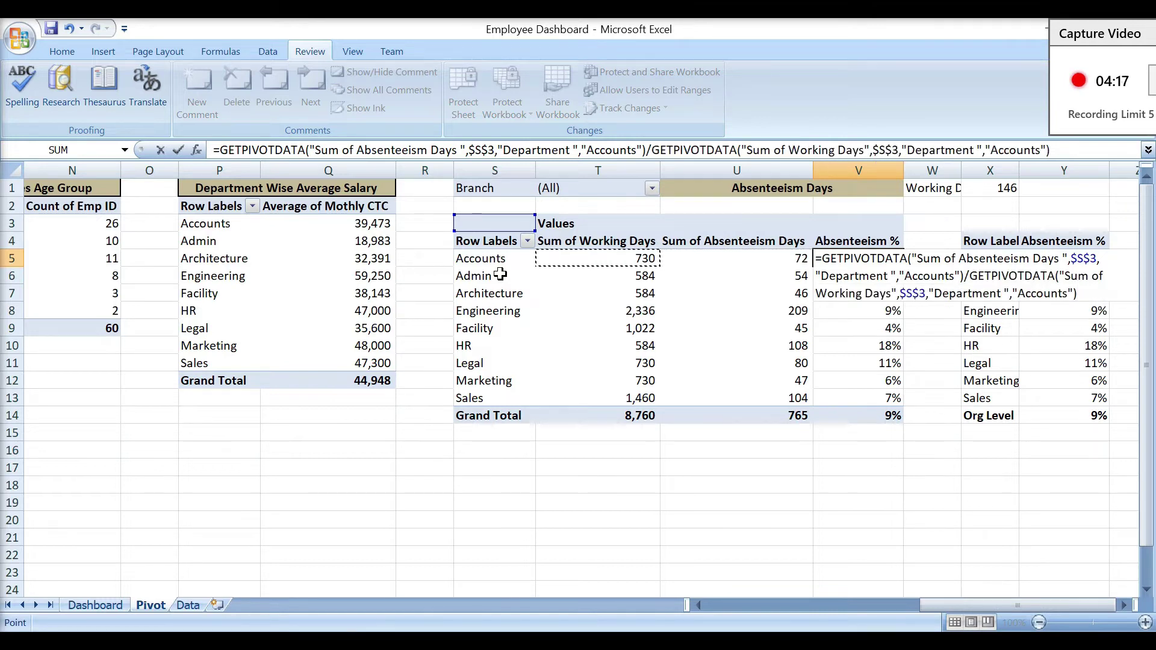
key(Return)
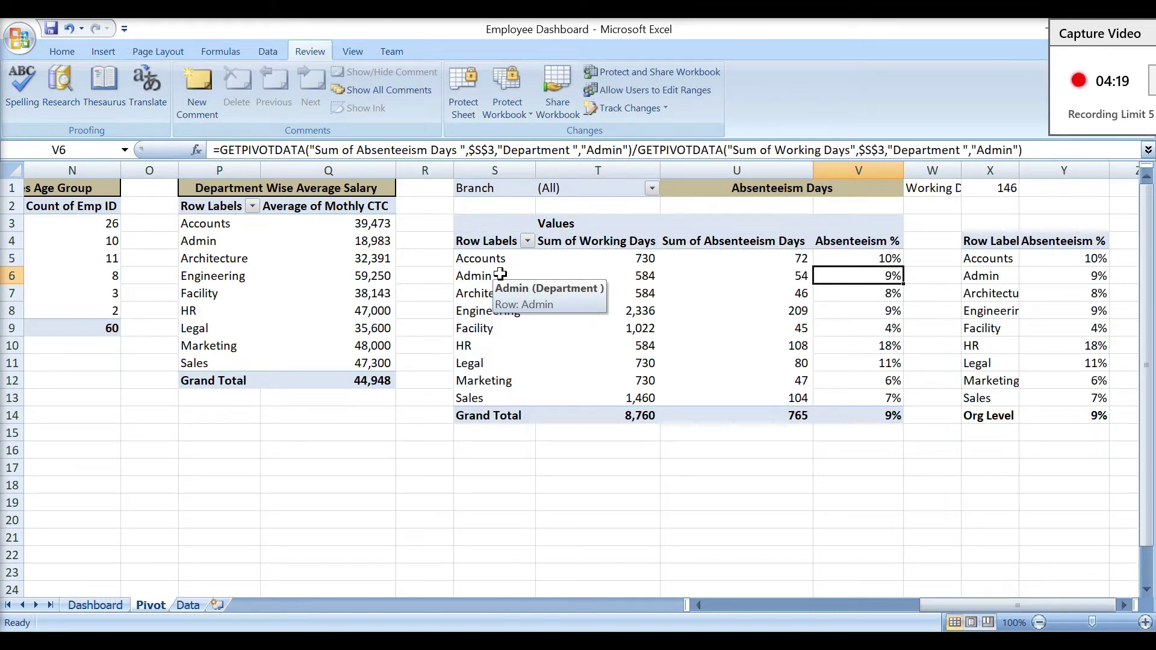
Step: Examine the Accounts absenteeism formula and the Accounts row of the separate Absenteeism % table beside the pivot
key(Up)
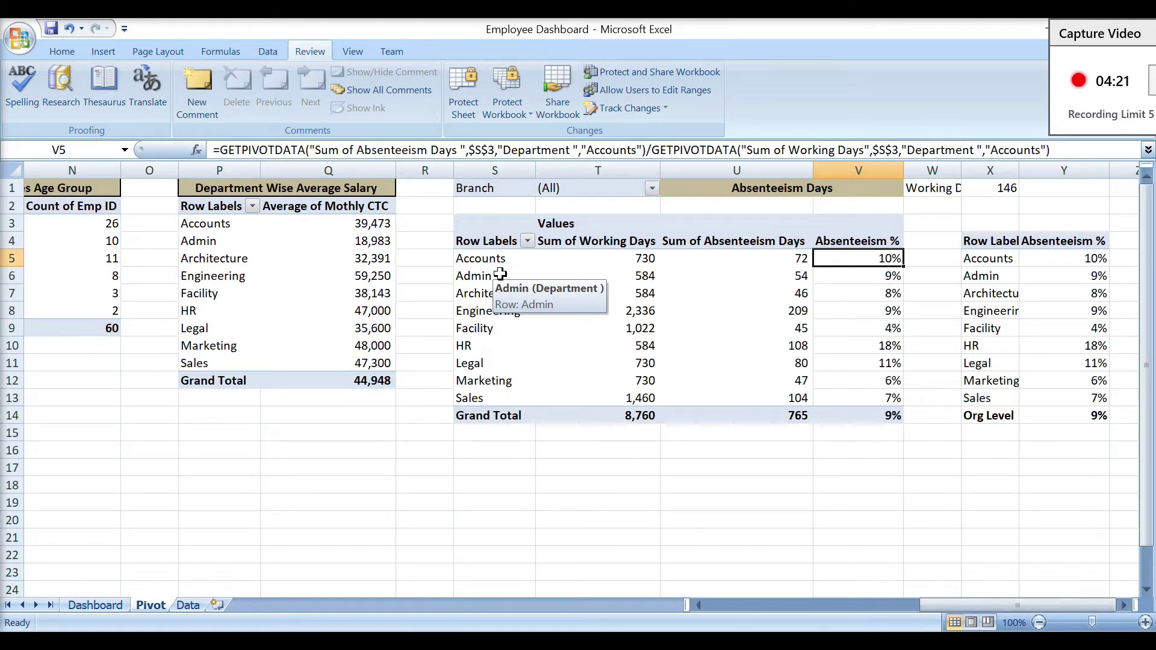
key(Right)
key(Right)
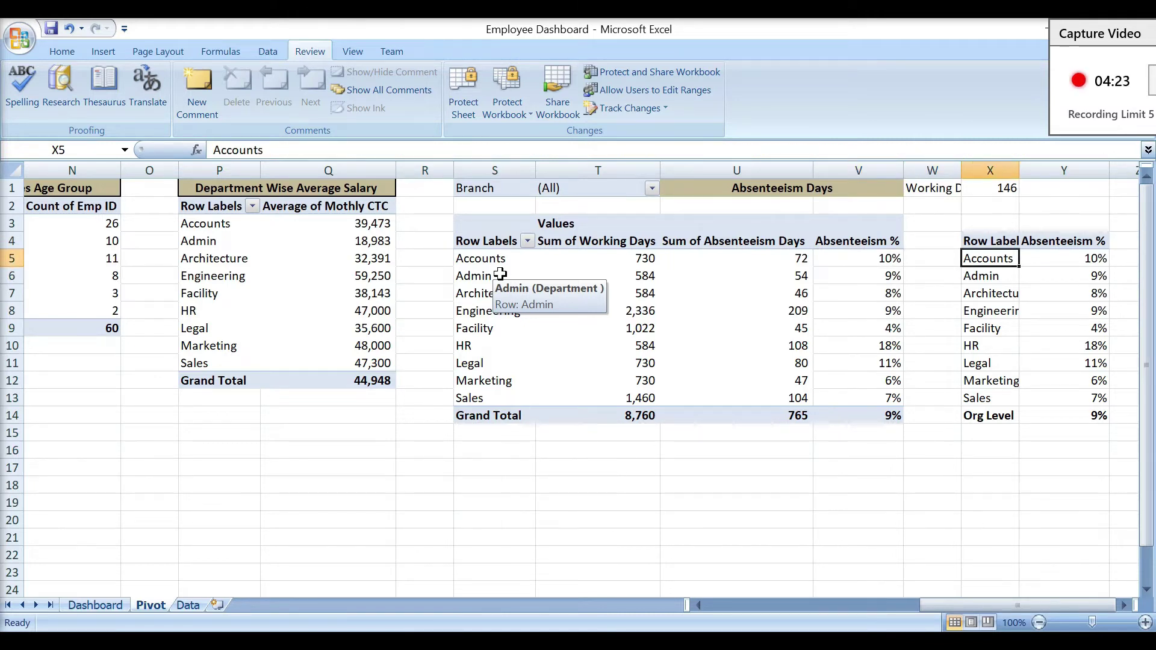
key(Right)
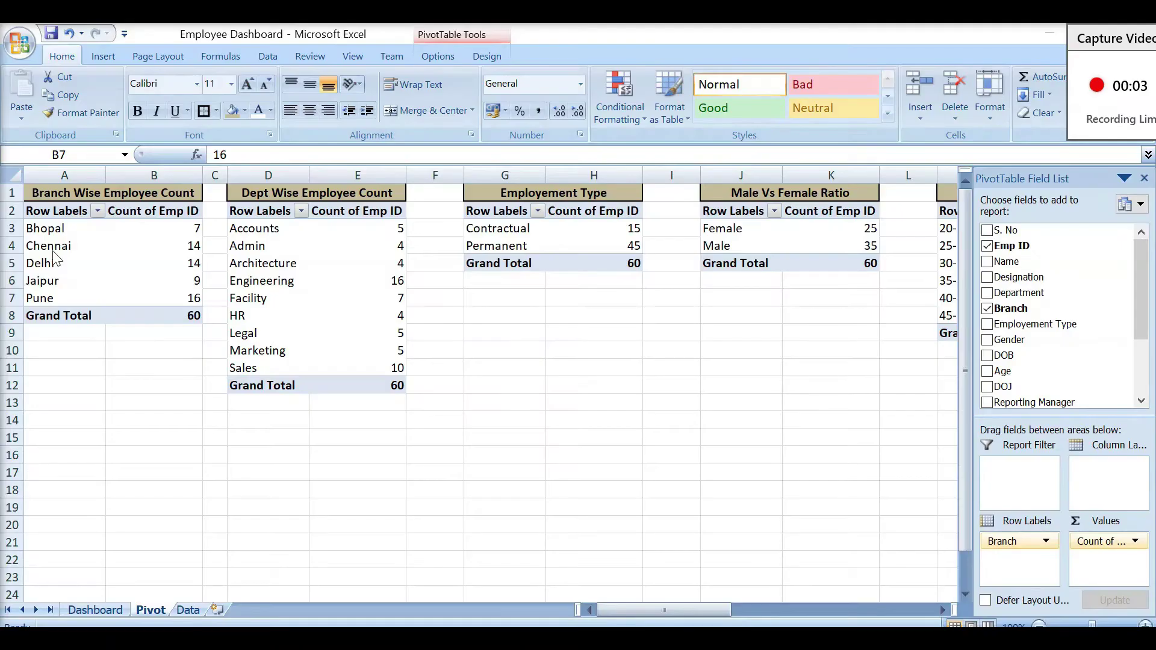
Step: Insert a 3-D clustered column chart from the branch names and employee counts in A3:B7
key(Up)
key(Up)
key(Up)
key(Up)
drag(39, 234, 40, 299)
click(103, 56)
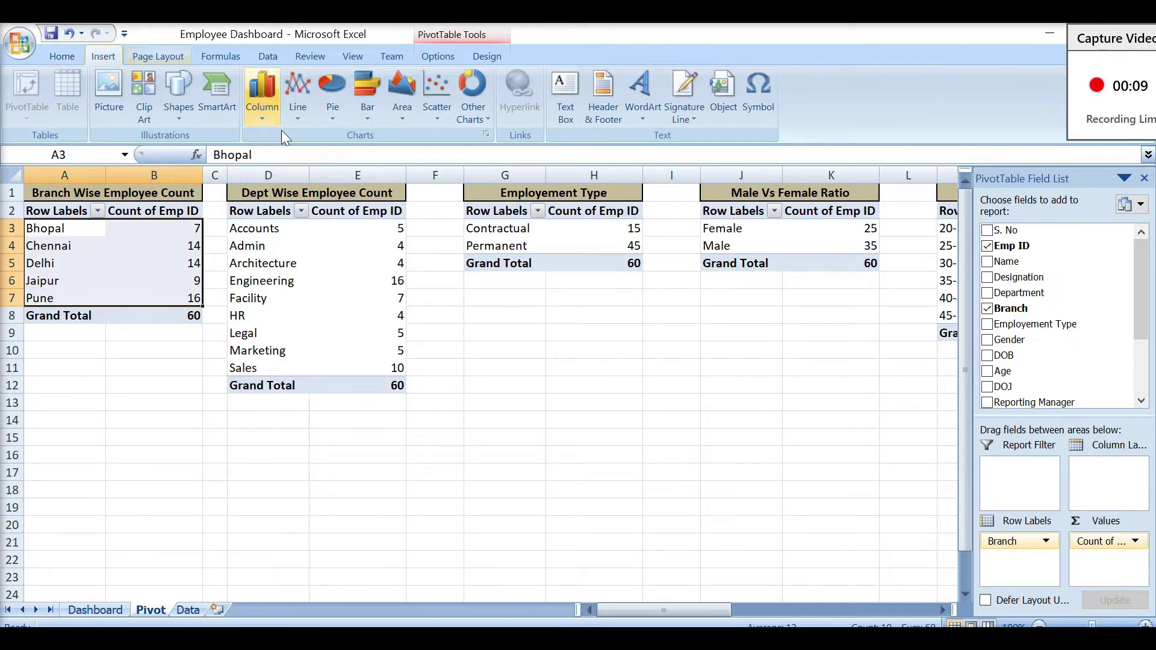
click(267, 119)
click(268, 233)
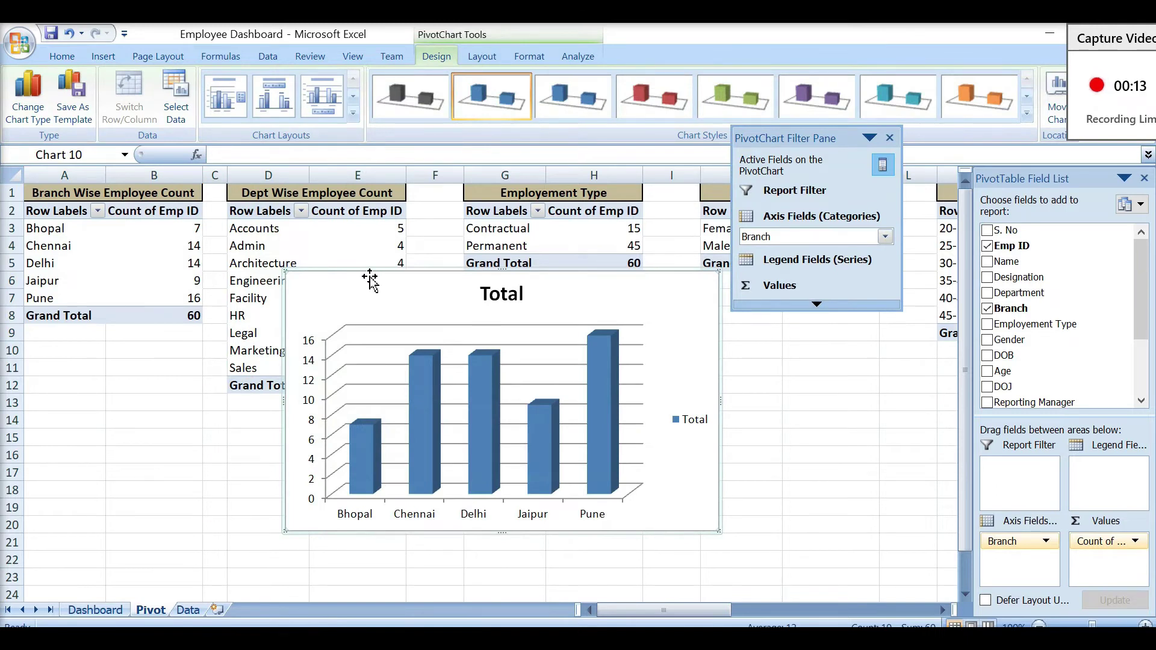
Step: Move the branch column chart from the Pivot sheet to the Dashboard sheet, below the Employees Dashboard title
key(ctrl+x)
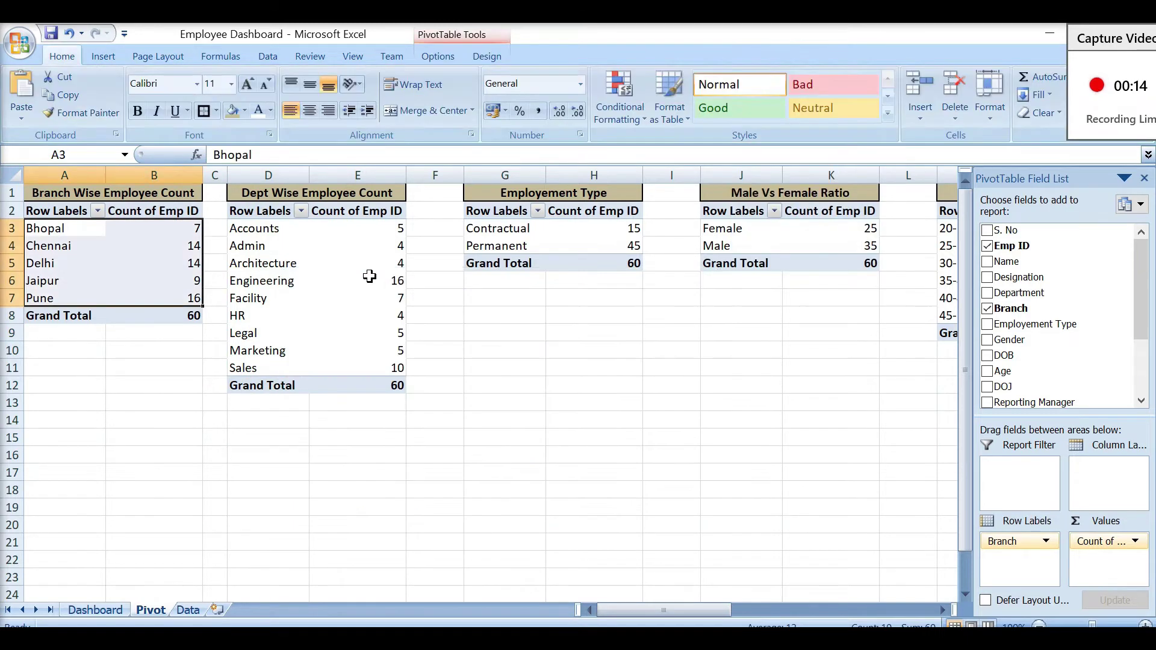
click(95, 610)
click(46, 277)
key(ctrl+v)
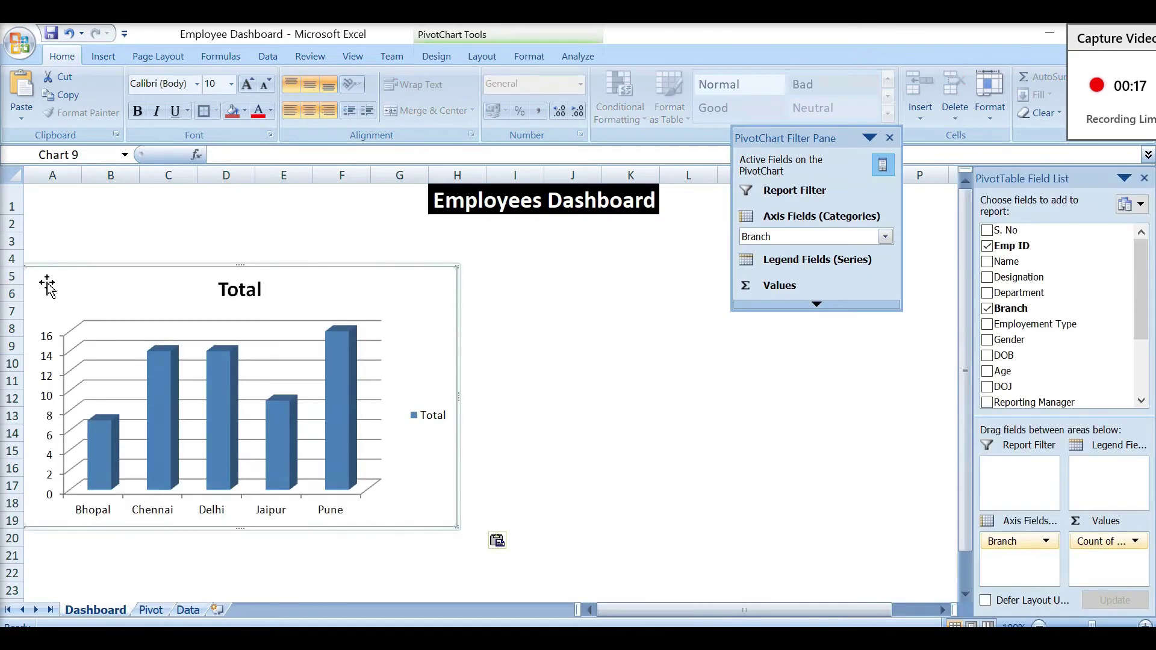
Step: Remove the title, gridlines and legend from the branch column chart
click(203, 294)
key(Delete)
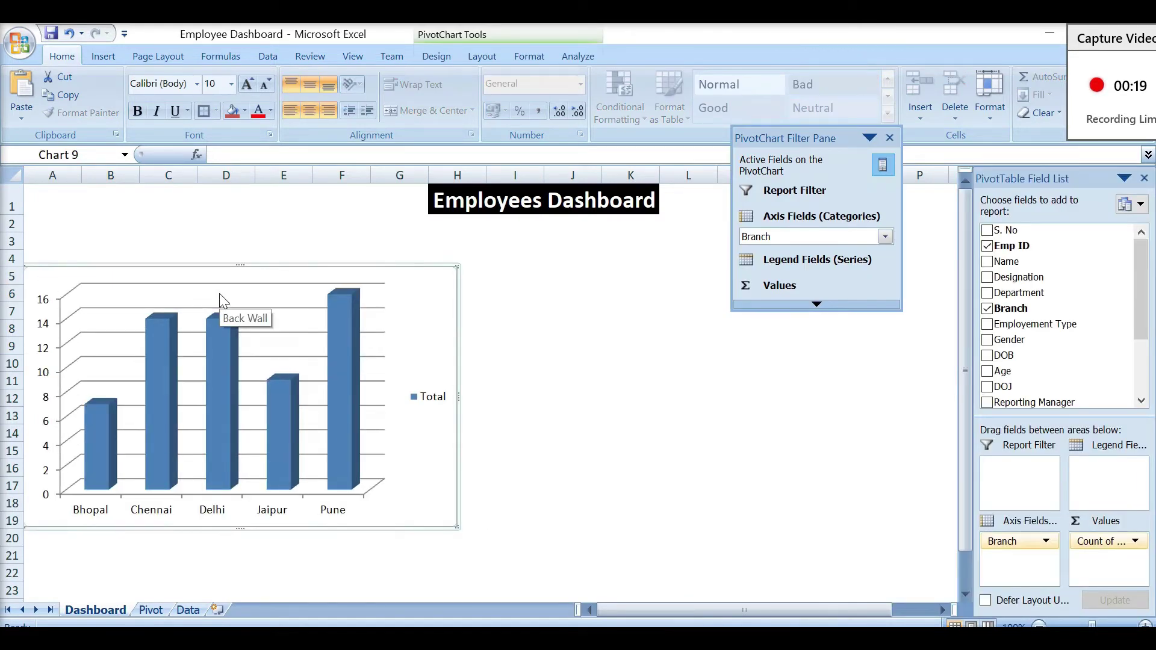
click(239, 294)
key(Delete)
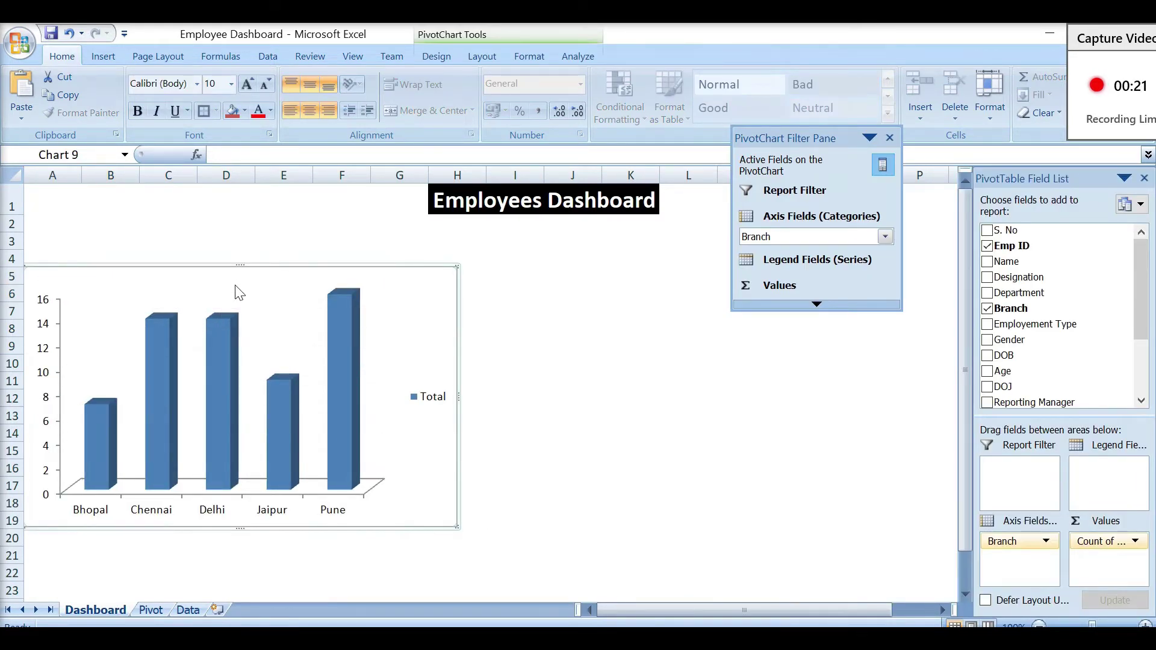
click(400, 399)
key(Delete)
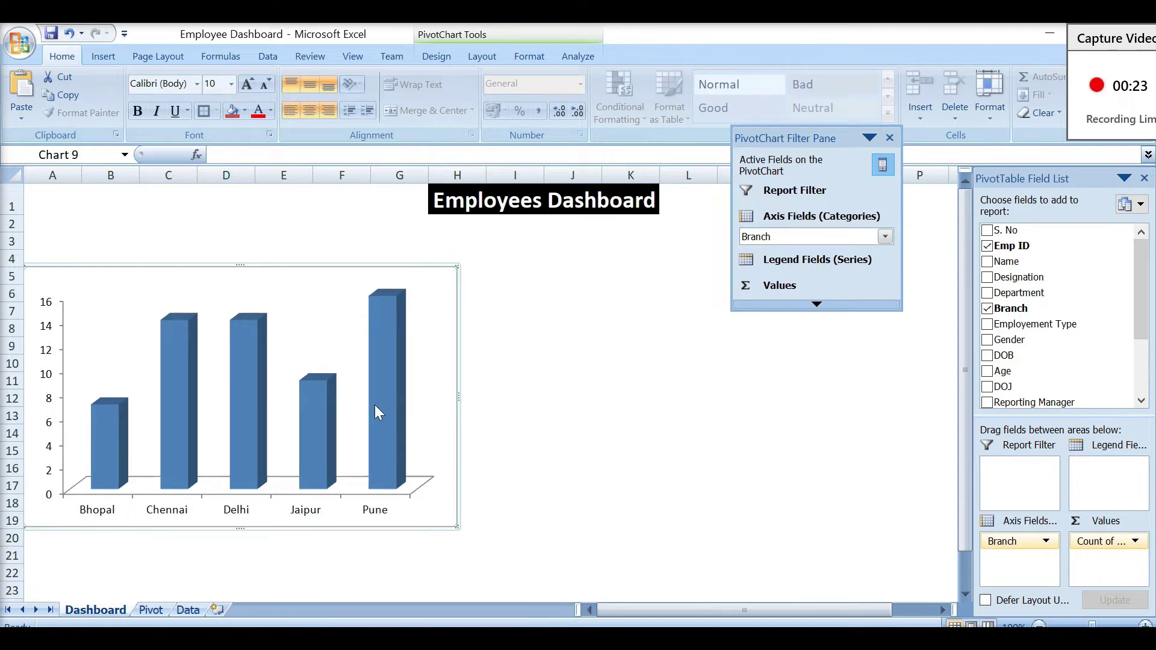
Step: Add data labels to the branch columns and shrink the chart so it starts at row 8 and ends in column G
right_click(375, 407)
click(415, 540)
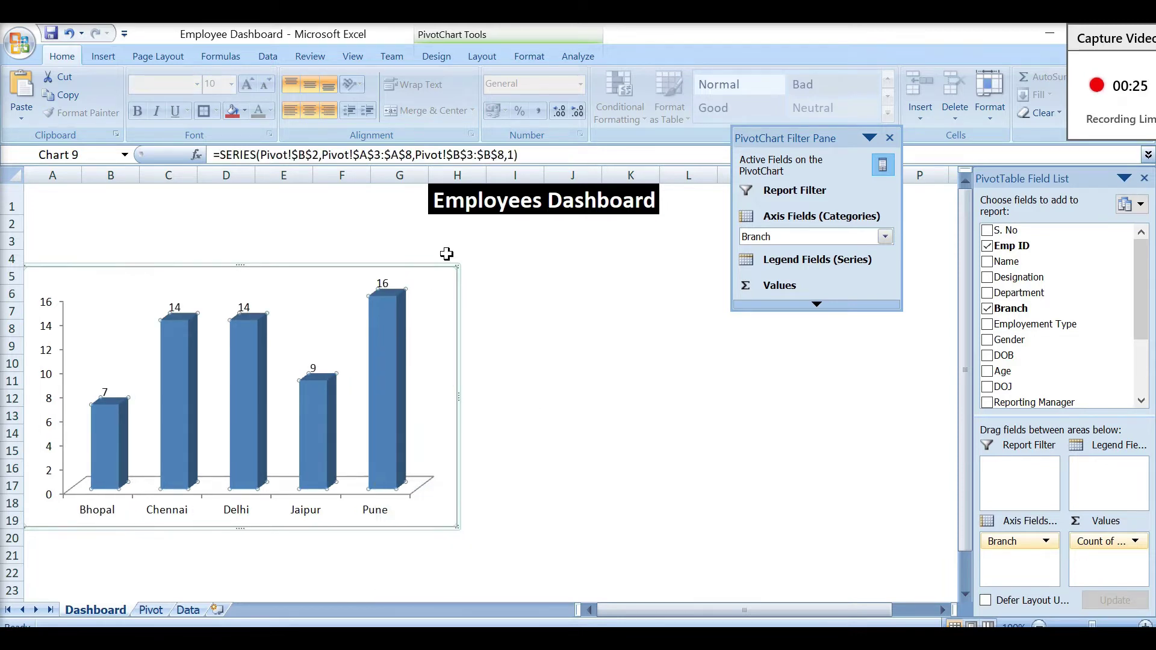
drag(399, 304, 385, 328)
Step: Merge and center cells B7:E7 above the chart and enter the heading "Branch Wise Employees Count"
click(160, 311)
drag(120, 312, 148, 319)
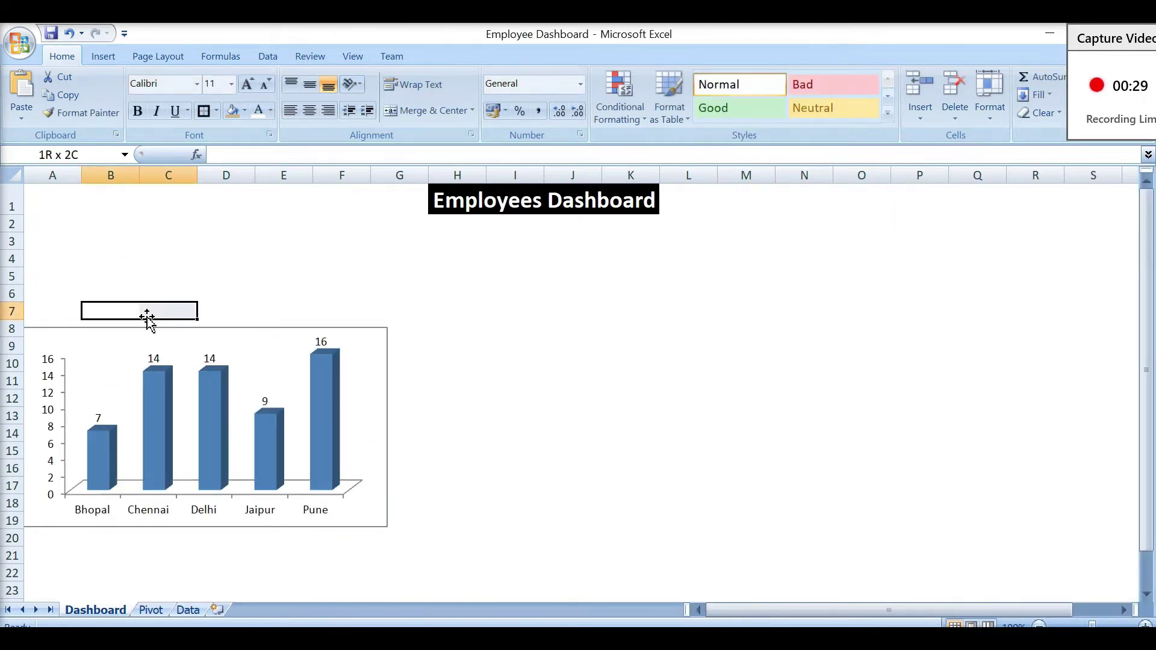
key(shift+Right)
key(shift+Right)
key(alt+h)
text(mc)
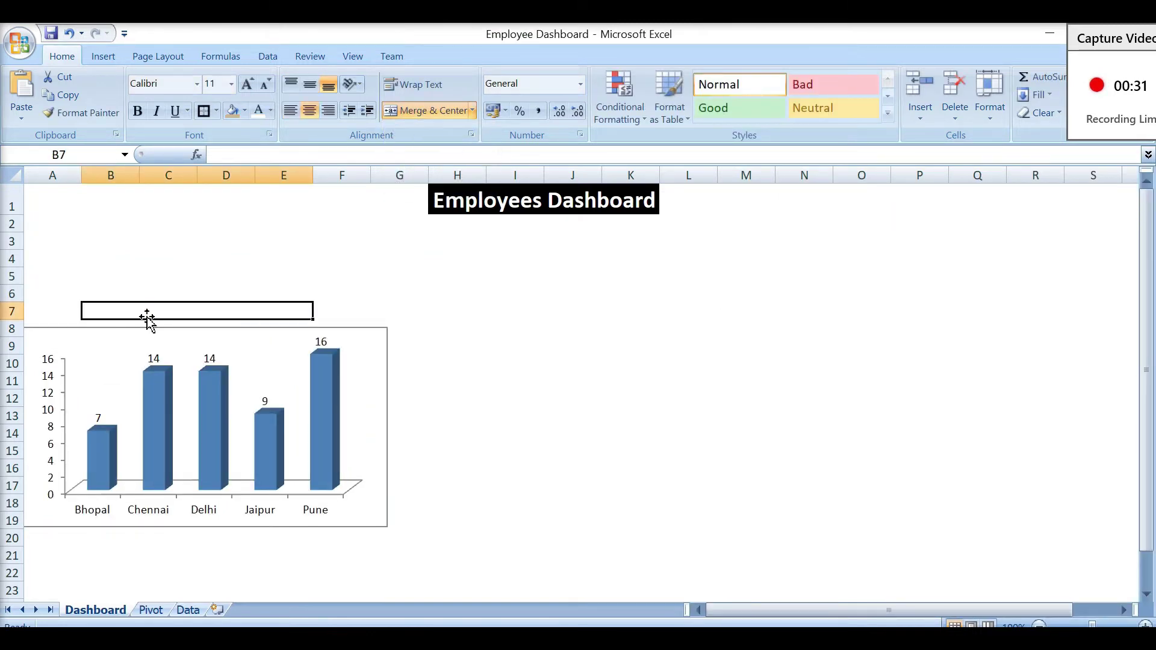
text(Branch Wis)
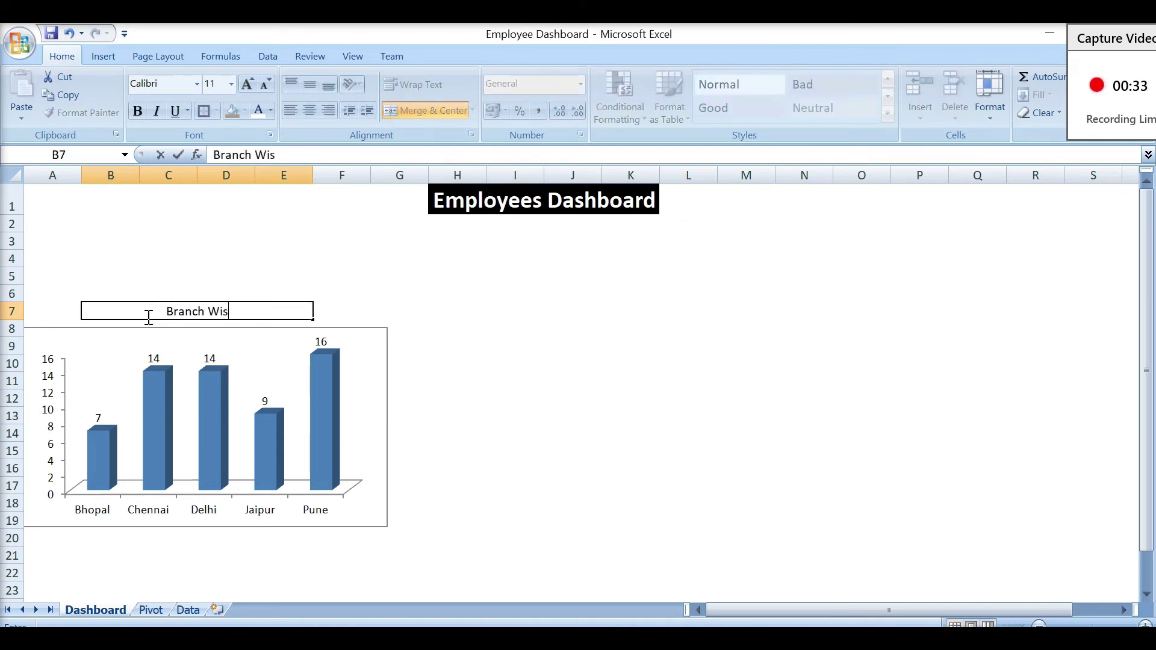
text(e EMployees COunt)
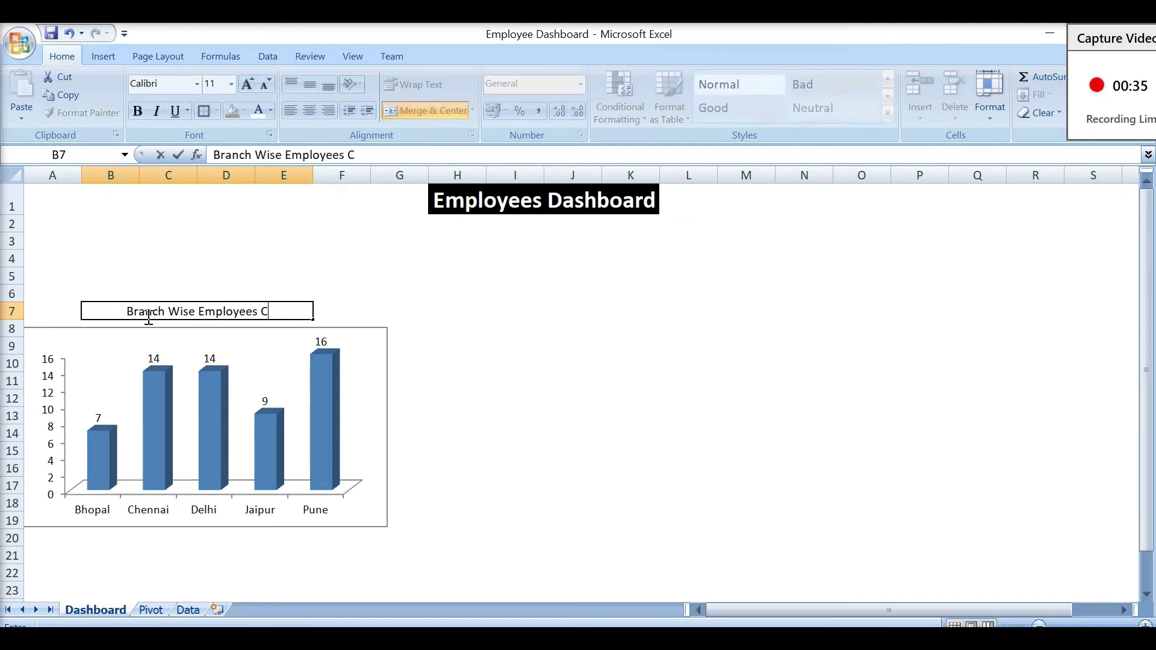
key(ctrl+Return)
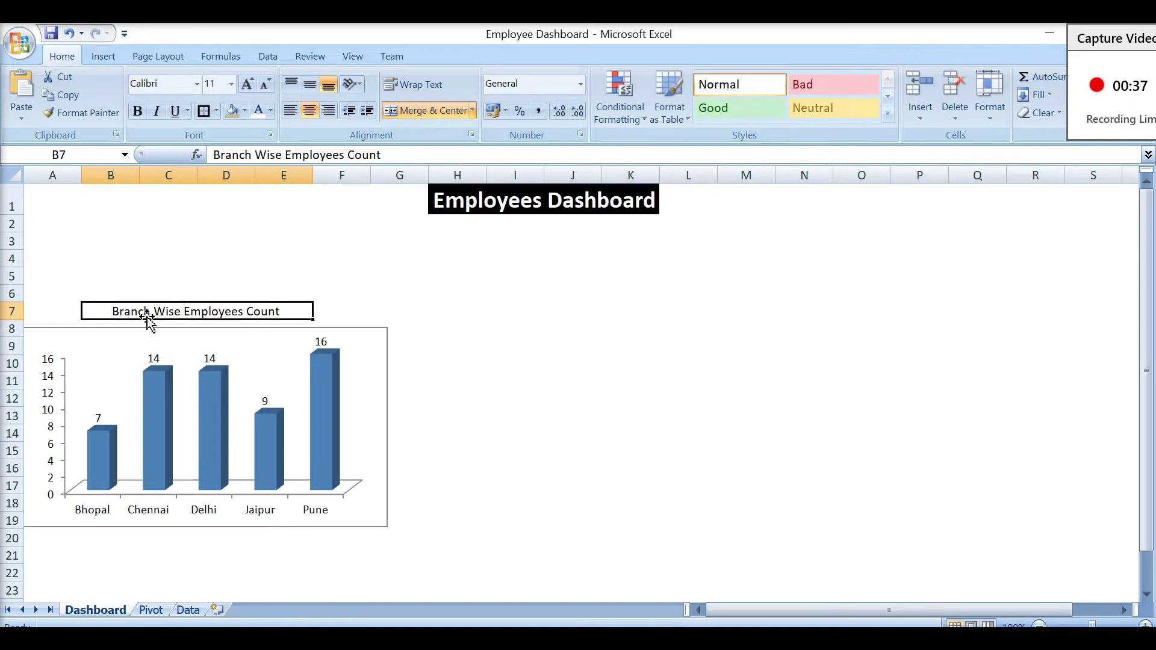
Step: Format the "Branch Wise Employees Count" heading in bold with a tan fill and a black outline border
right_click(148, 317)
key(Escape)
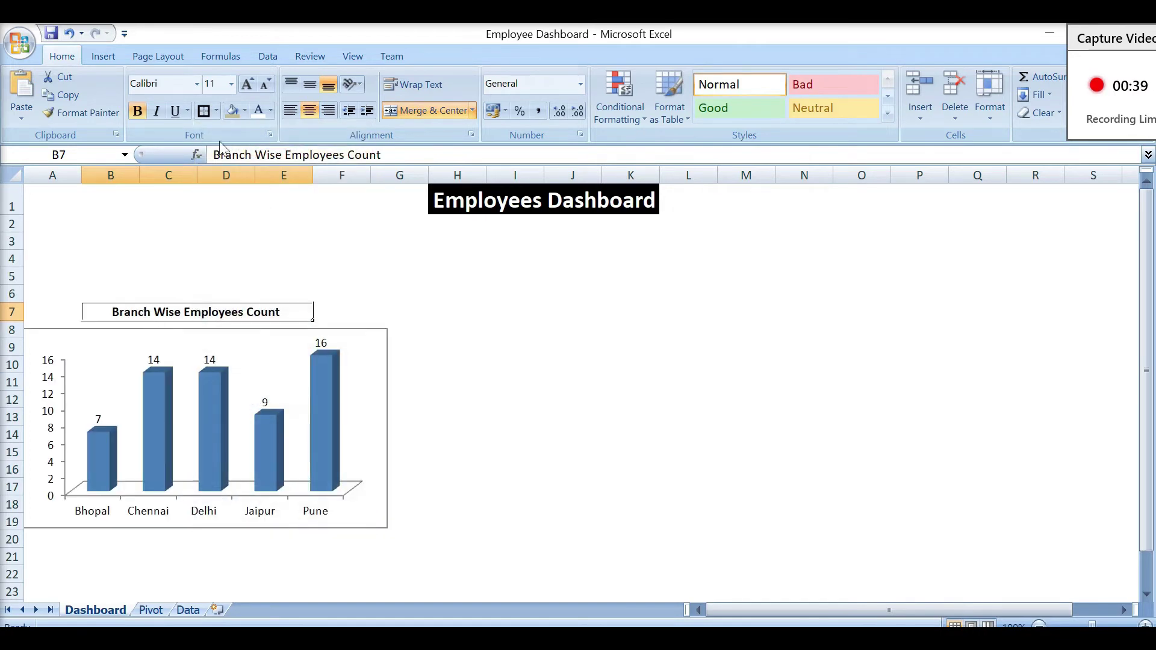
key(ctrl+b)
click(233, 111)
click(423, 348)
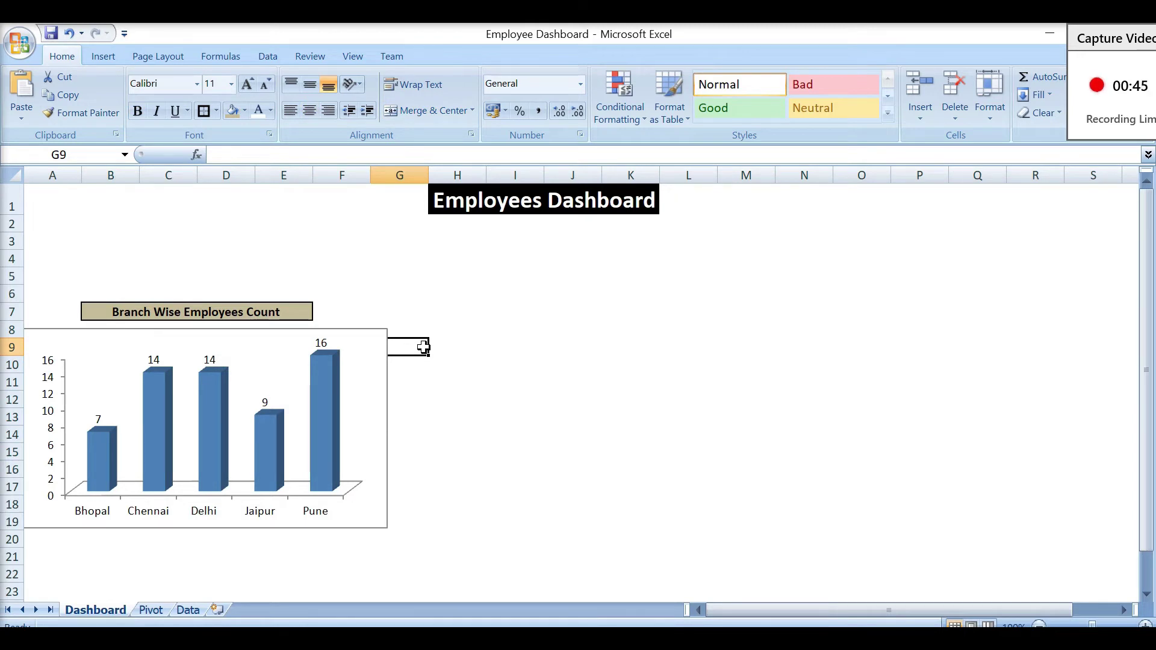
Step: Insert a 3-D clustered column chart from the department counts in D3:E11 of the Pivot sheet
click(151, 610)
click(264, 229)
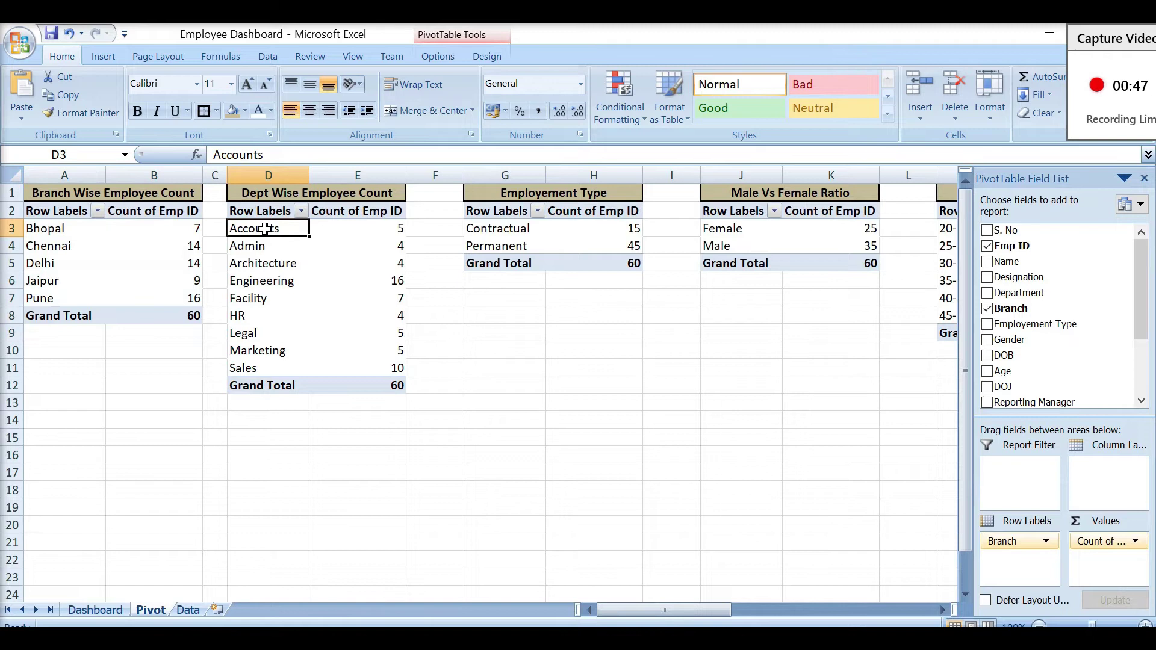
key(shift+Right)
key(shift+Down)
key(shift+Down)
key(shift+Down)
key(shift+Down)
key(shift+Down)
key(shift+Down)
key(shift+Down)
key(shift+Down)
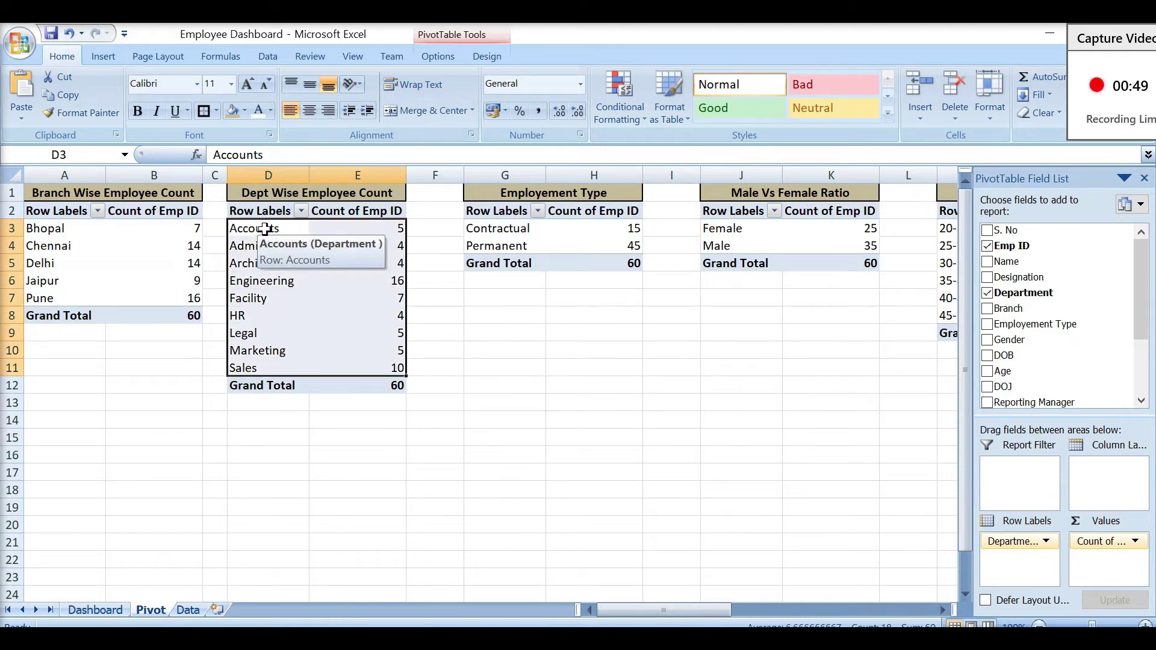
click(103, 56)
click(272, 105)
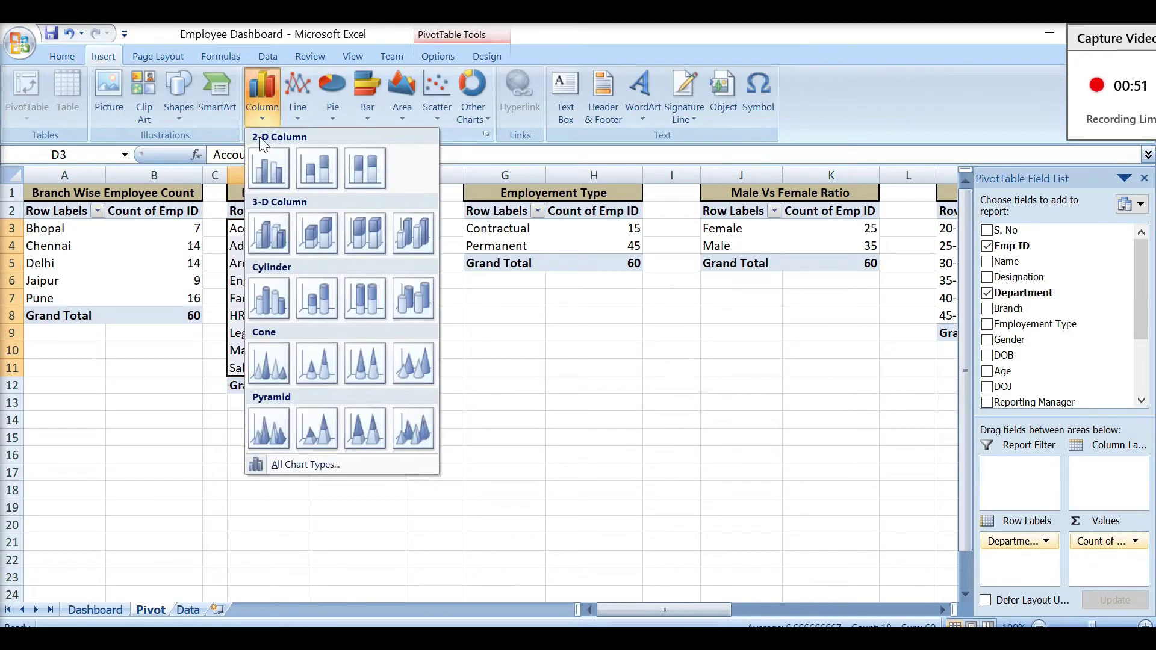
click(262, 245)
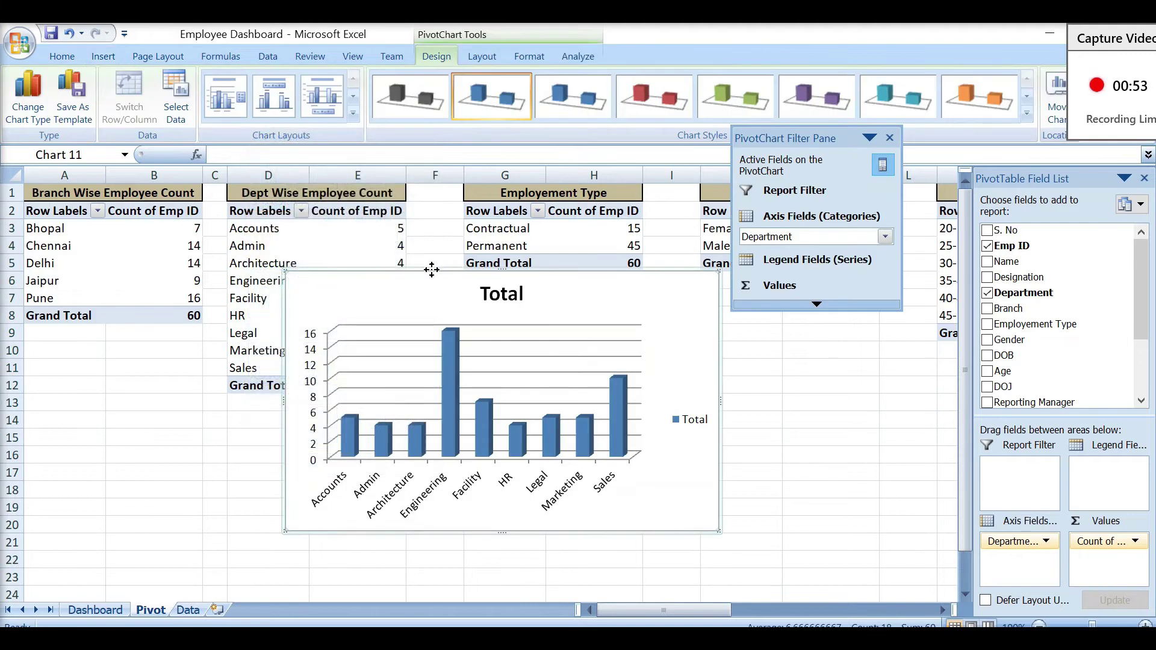
Step: Move the department column chart from the Pivot sheet to the Dashboard sheet, beside the branch chart
key(ctrl+x)
click(95, 611)
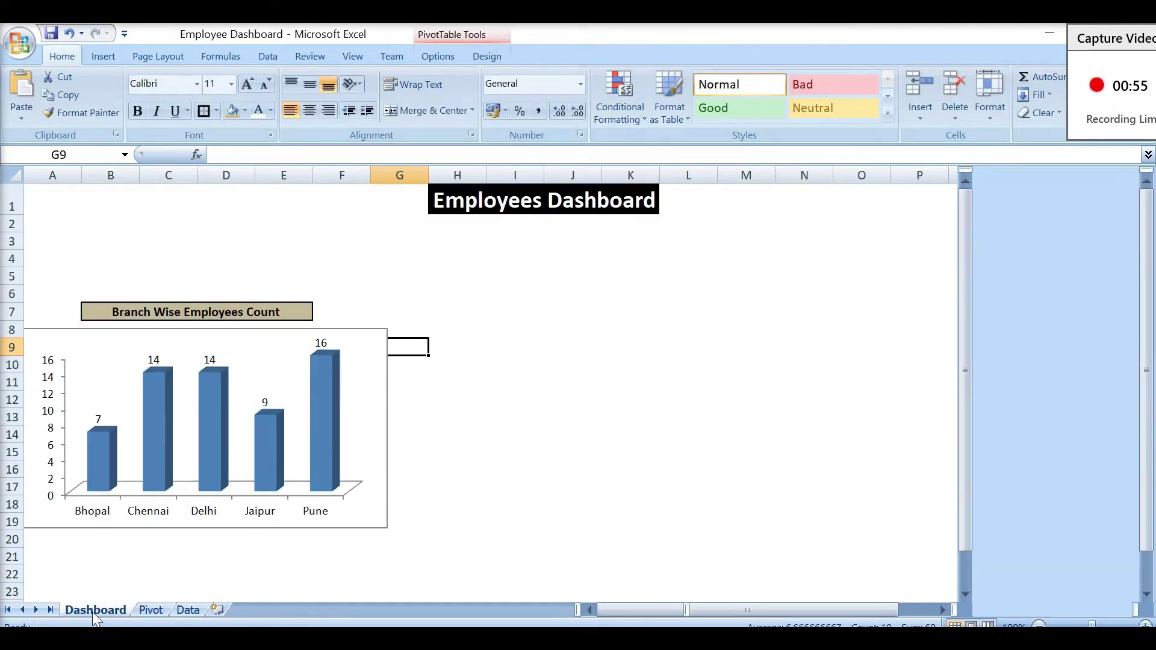
click(465, 328)
key(ctrl+v)
drag(524, 327, 502, 326)
Step: Remove the title, legend and gridlines from the department chart and add data labels to its columns
click(605, 344)
key(Delete)
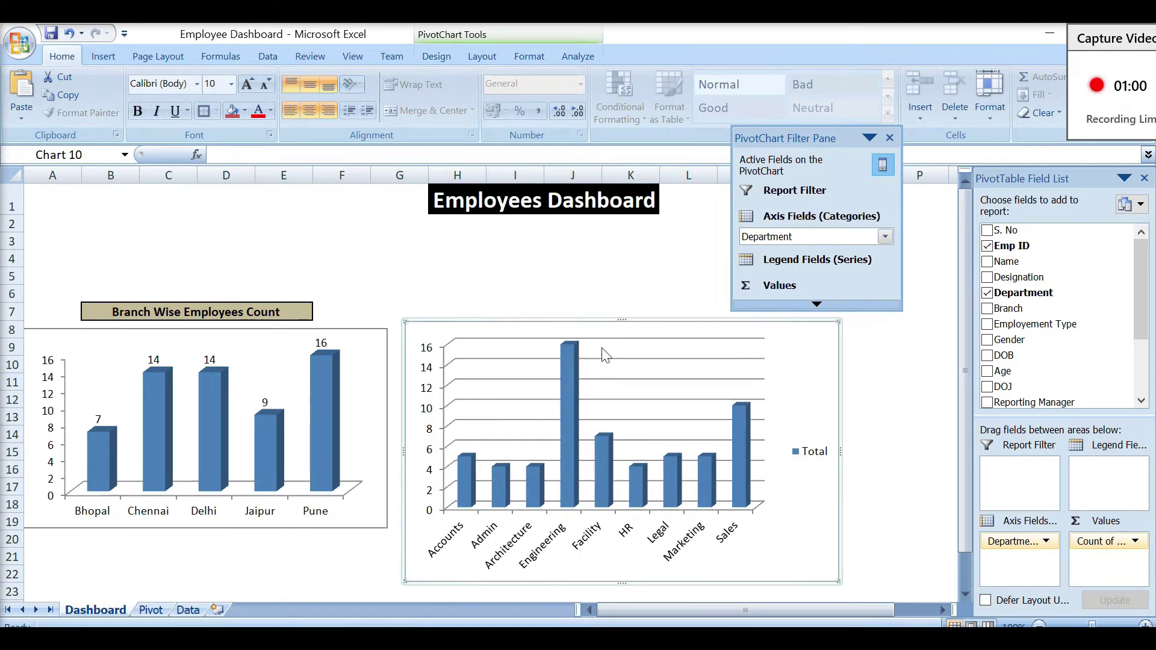
click(812, 450)
key(Delete)
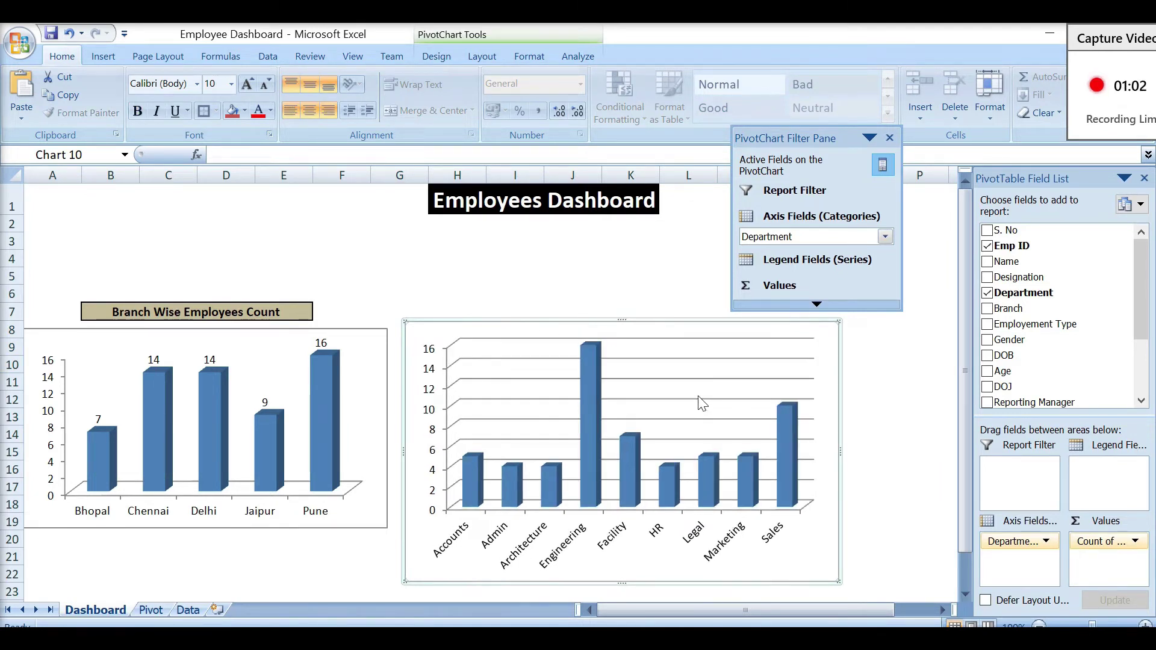
right_click(595, 402)
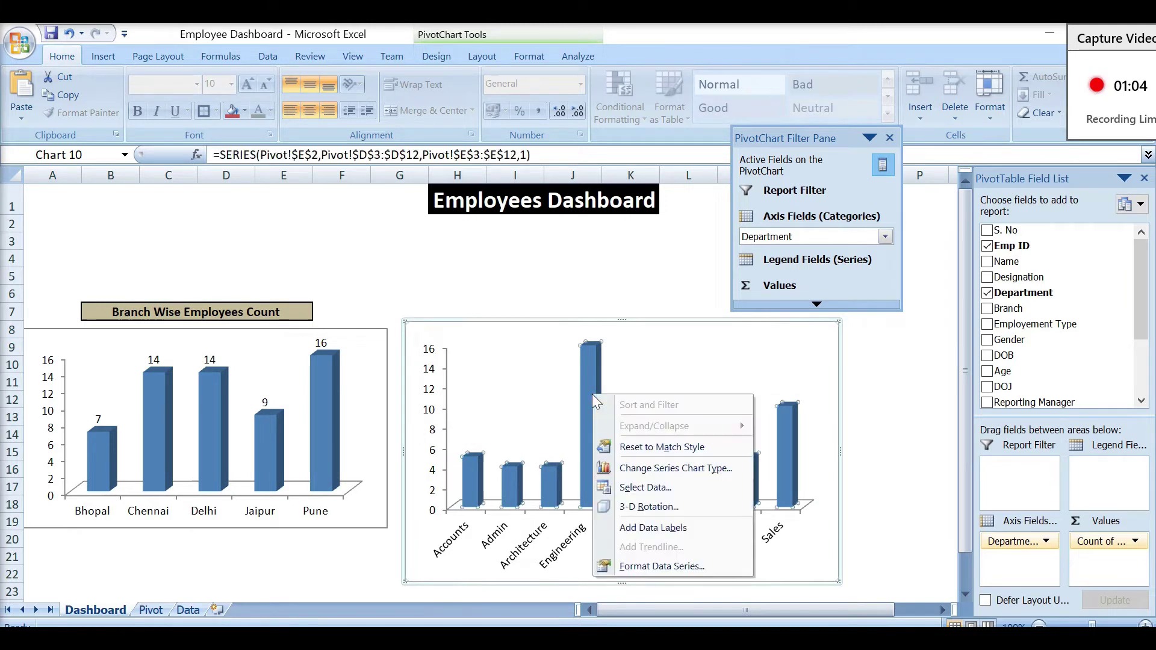
click(644, 528)
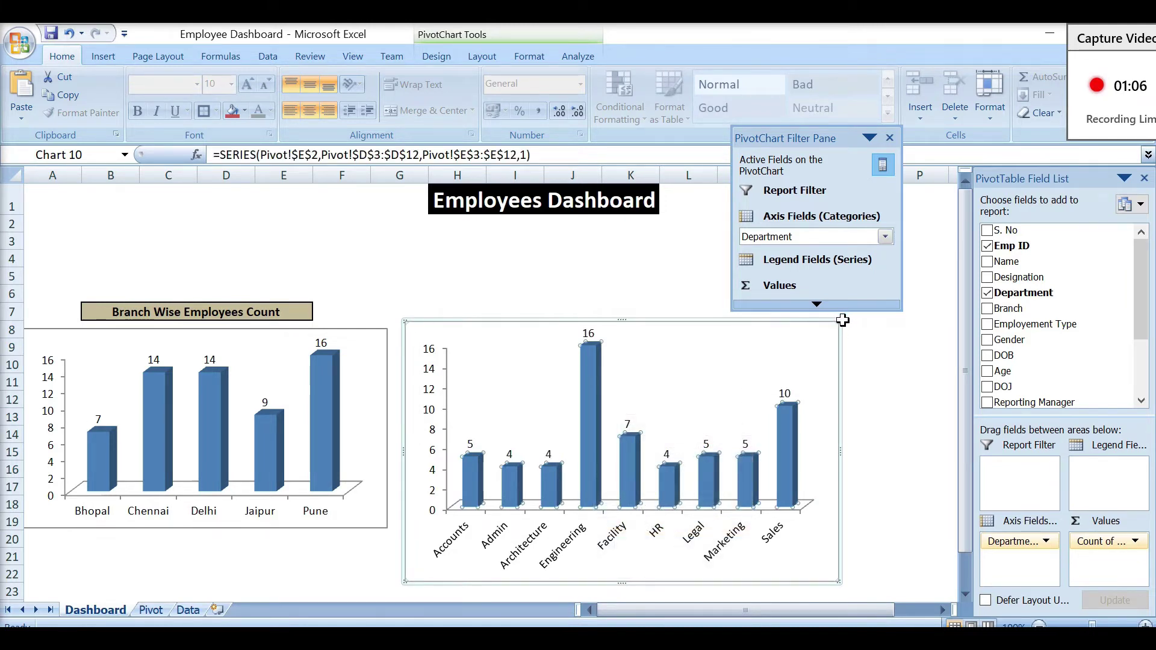
Step: Resize the department chart so it starts at row 8, ends at row 19 and reaches the start of column N
drag(838, 323, 760, 330)
drag(681, 326, 681, 318)
drag(584, 569, 580, 528)
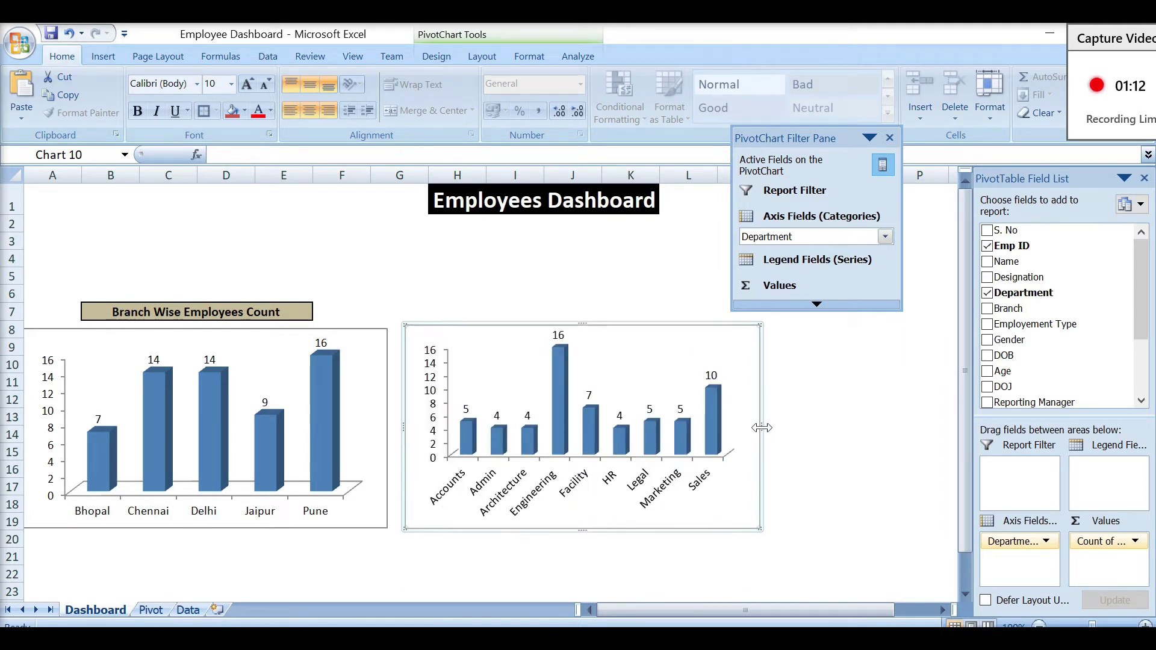
drag(761, 427, 782, 426)
Step: Copy the branch chart's heading to I7 above the department chart and change it to "Department Wise Employees Count"
click(194, 312)
key(ctrl+c)
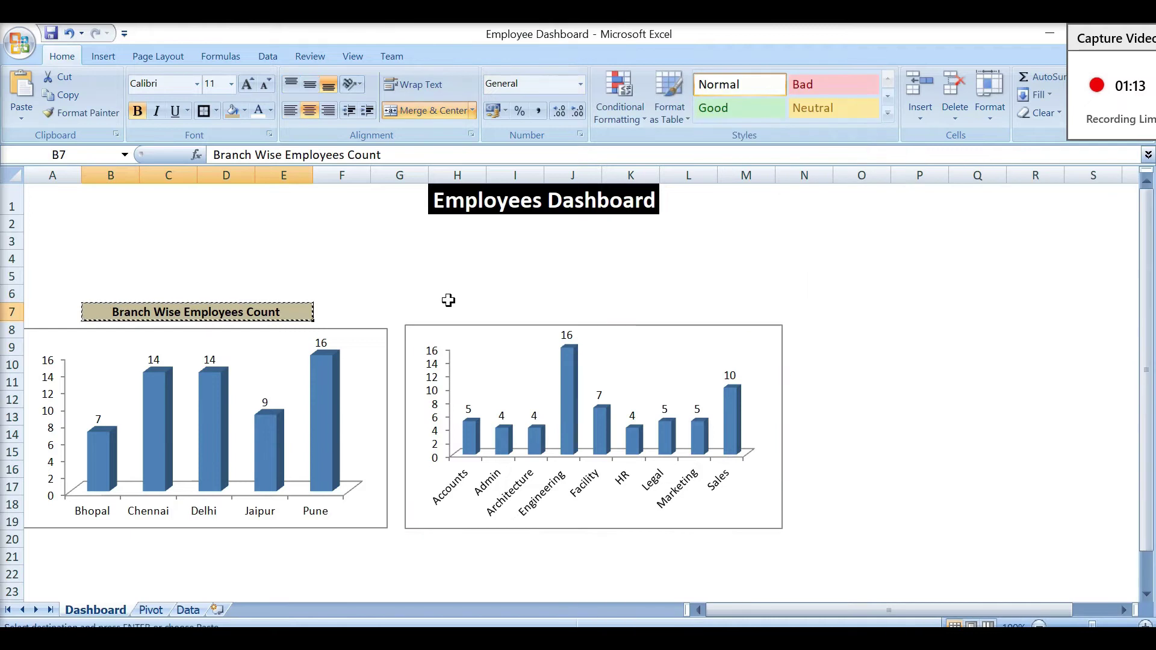
click(518, 311)
key(ctrl+v)
drag(247, 154, 199, 155)
text(Depar)
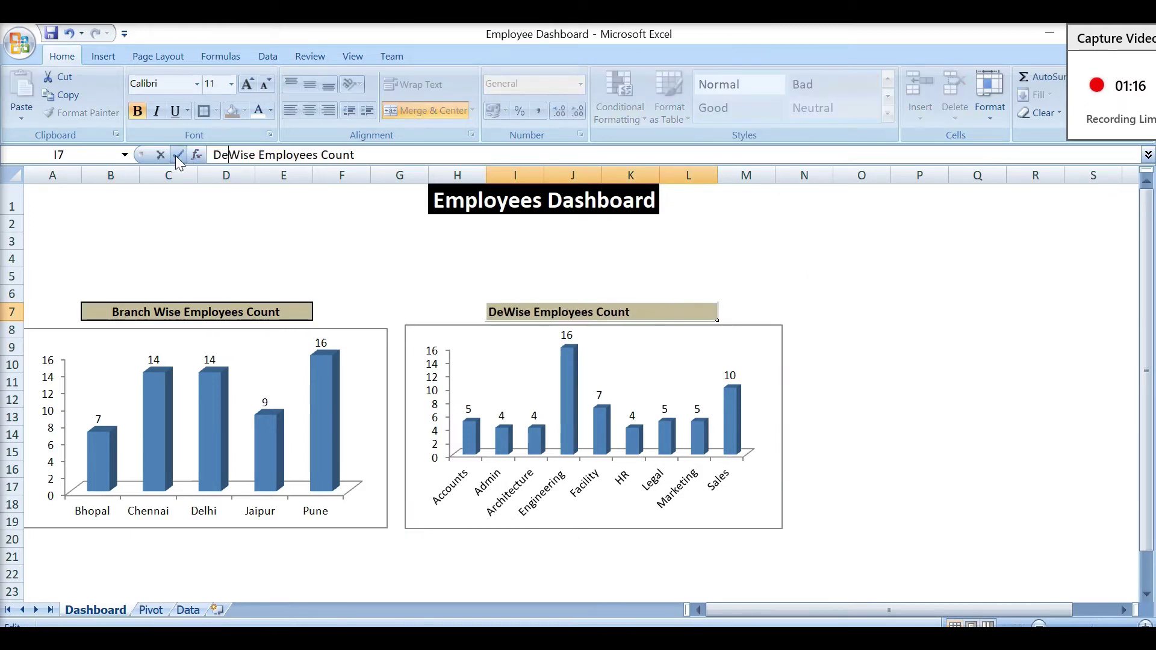
text(tment)
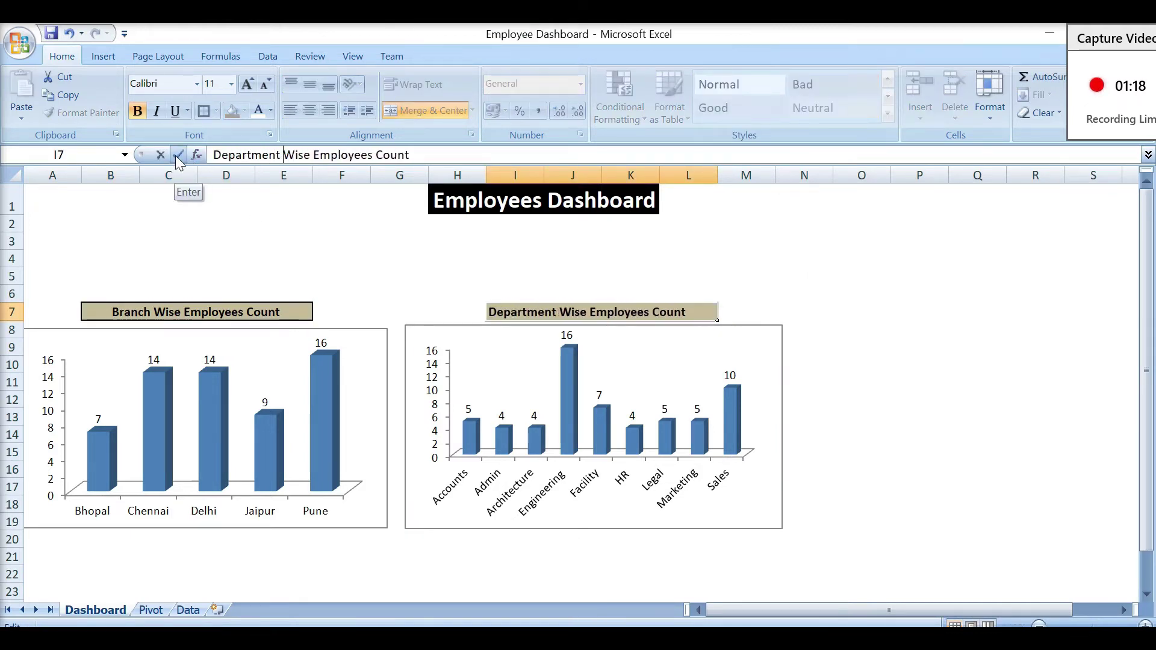
key(Return)
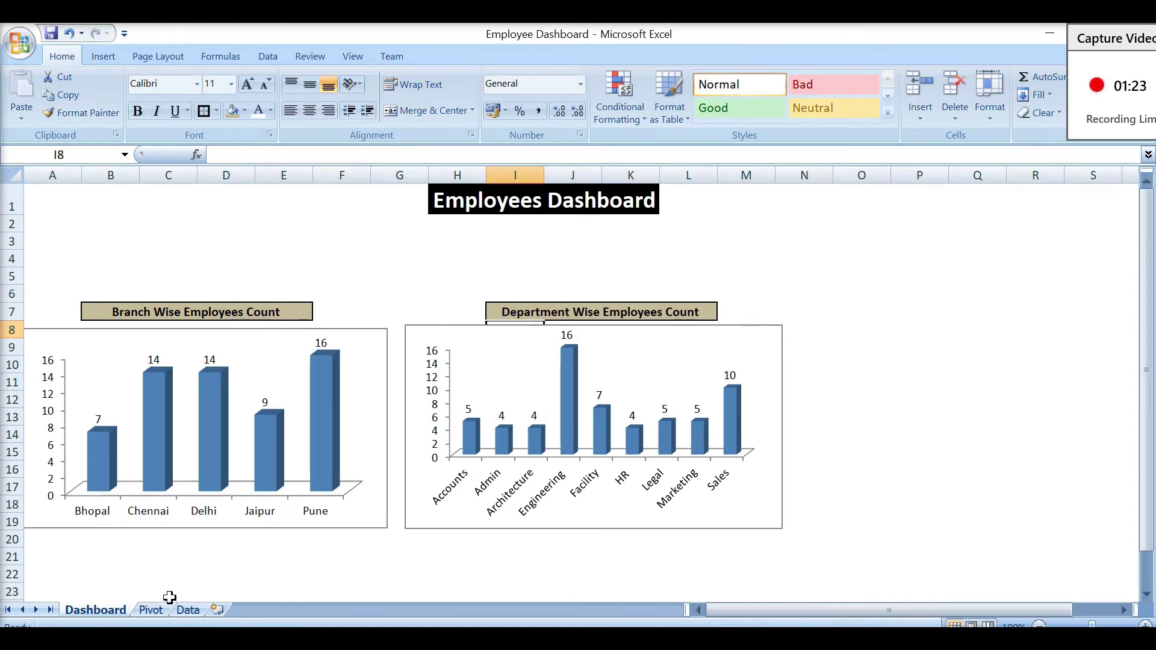
Step: Insert a 3-D pie chart from the Contractual and Permanent counts in G3:H4 of the Pivot sheet
click(150, 610)
click(500, 245)
click(485, 212)
click(482, 226)
click(492, 215)
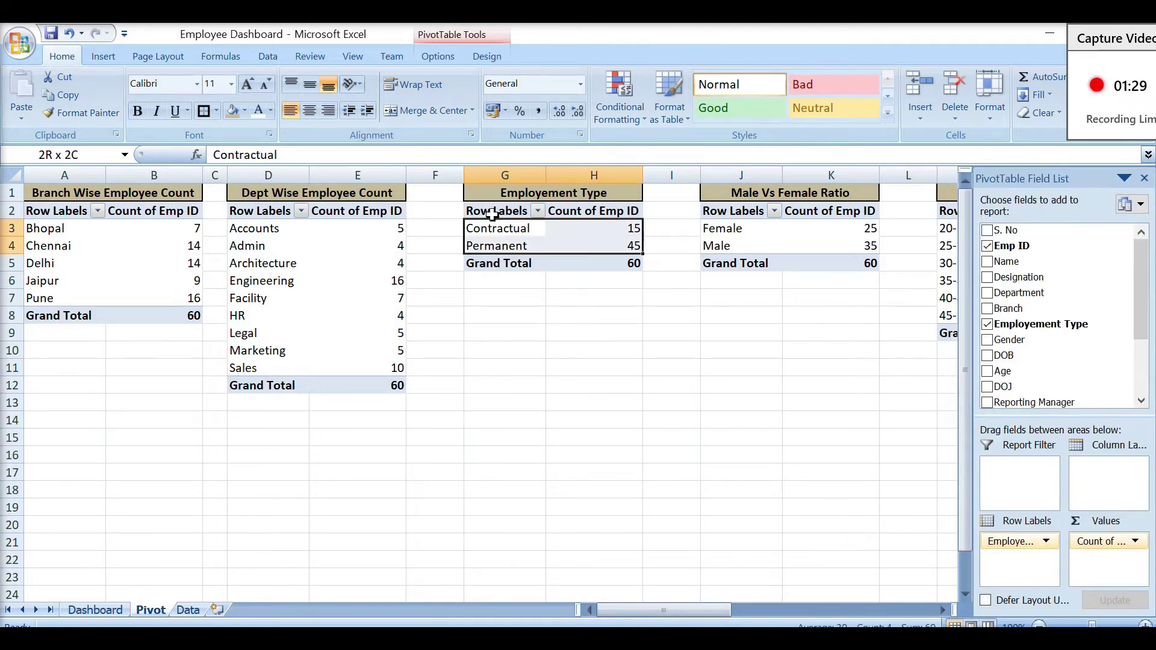
click(91, 57)
click(258, 110)
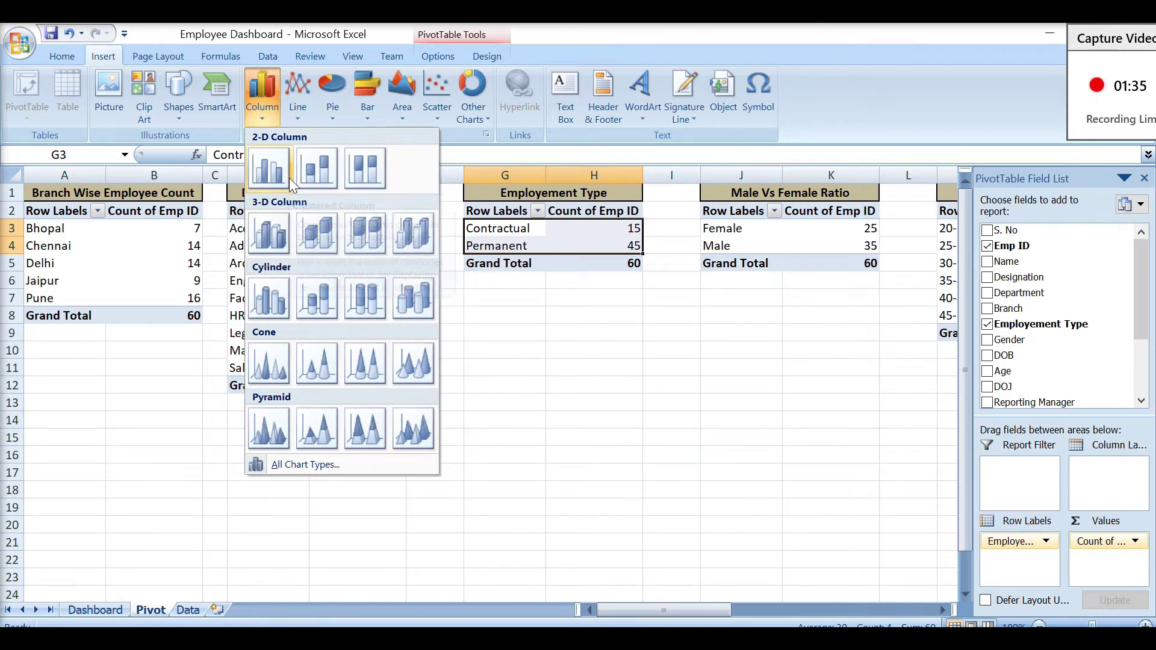
click(335, 115)
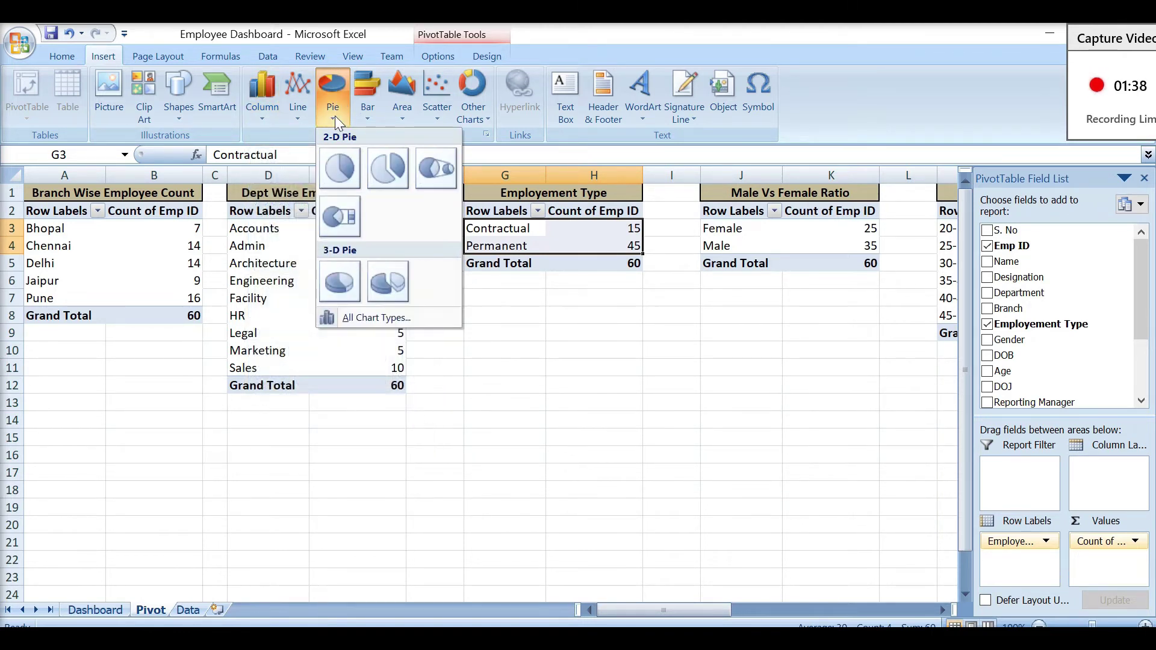
click(334, 272)
Step: Move the employment type pie chart from the Pivot sheet to the Dashboard sheet, below the branch chart
key(Delete)
click(95, 610)
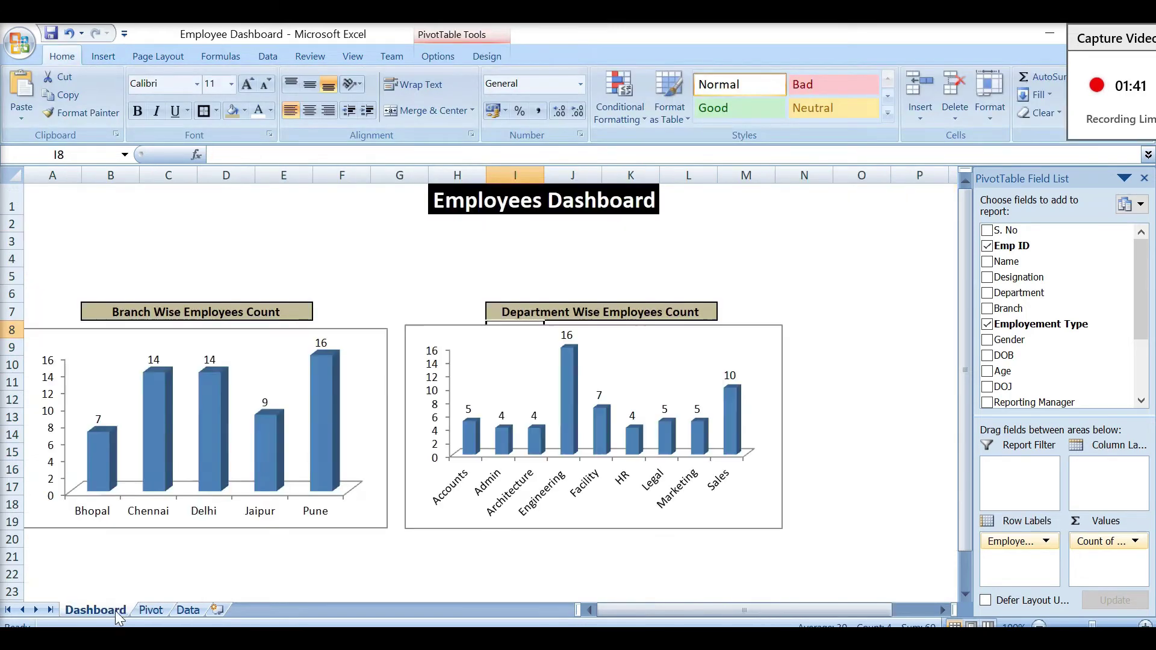
click(71, 547)
key(Down)
key(Down)
key(Down)
key(Down)
key(Down)
key(Down)
key(Up)
key(Up)
key(Up)
key(Up)
key(Up)
Step: Delete the pie chart's title and shrink the chart to start at row 22 and match the branch chart's width
click(238, 509)
key(Delete)
click(879, 449)
key(Down)
key(Down)
key(Down)
key(Down)
key(Down)
key(Down)
key(Down)
key(Down)
key(Down)
key(Down)
key(Down)
key(Down)
key(Down)
key(Down)
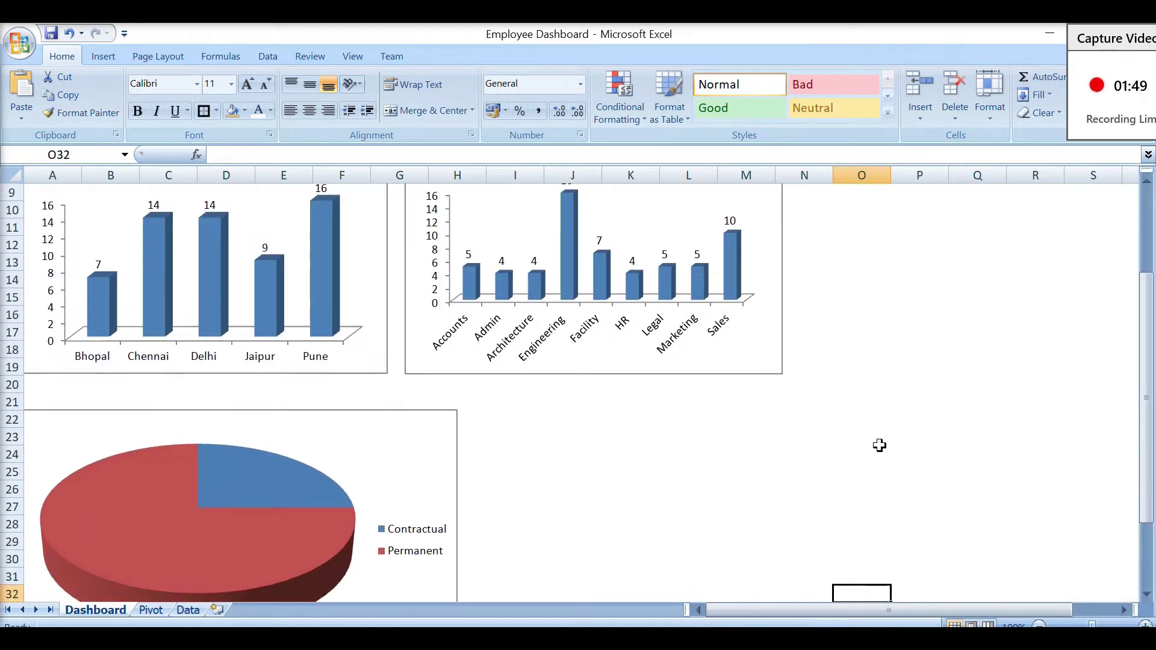
click(440, 378)
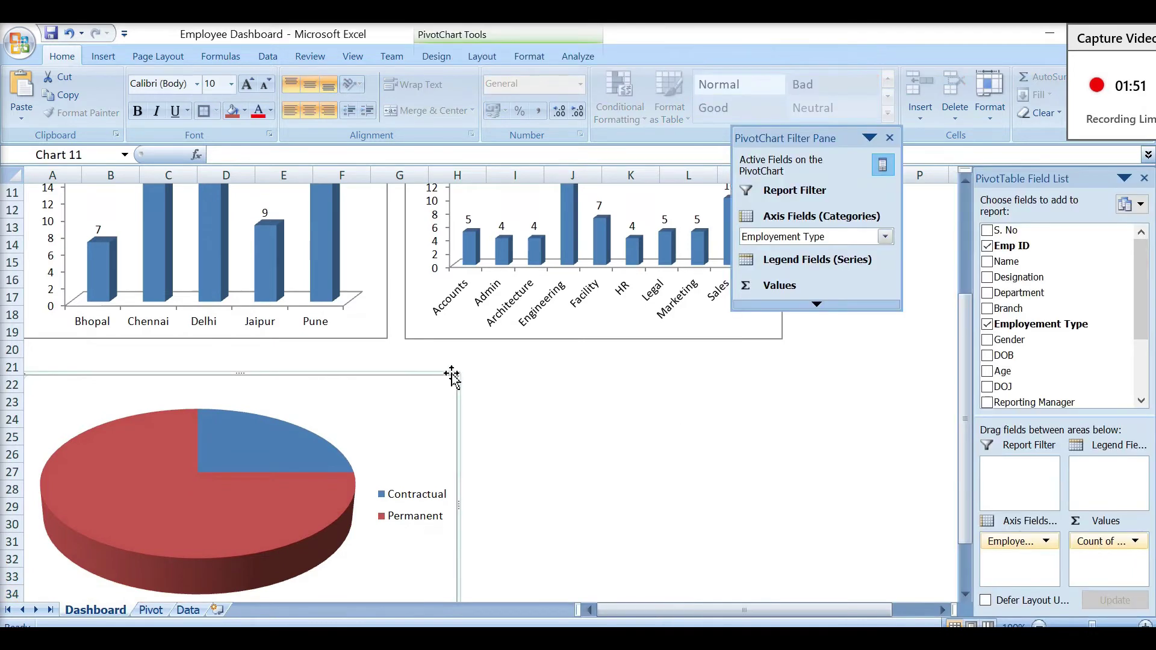
drag(443, 381, 387, 383)
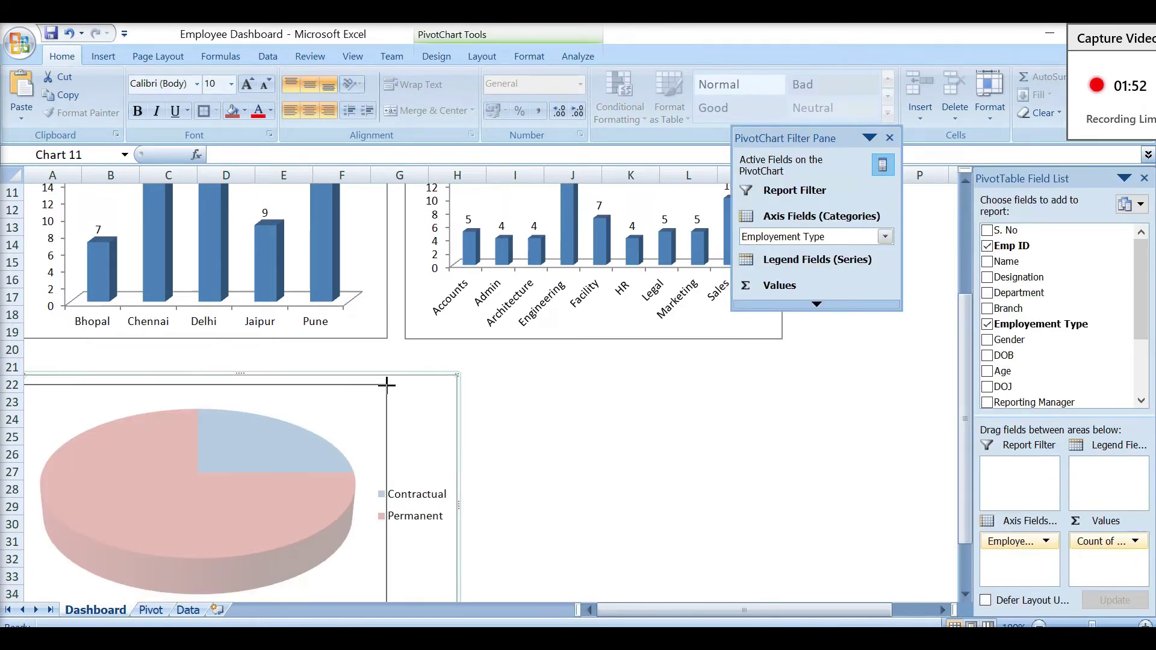
Step: Add data labels to the pie chart and move both labels outside their slices
right_click(219, 459)
click(281, 410)
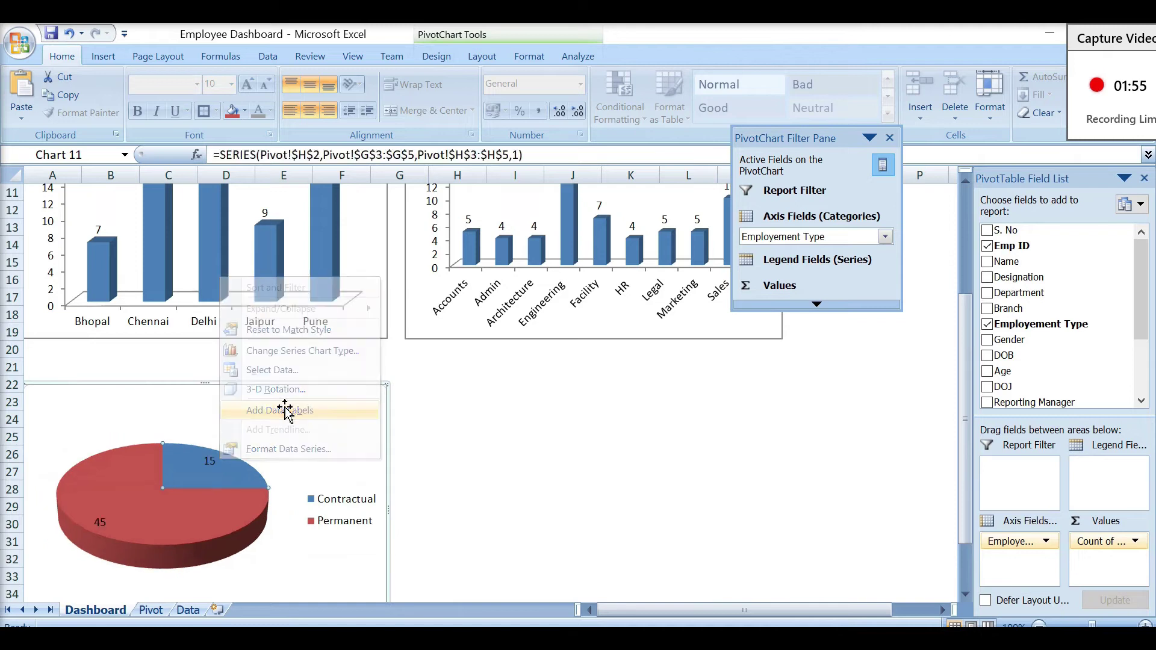
drag(234, 449, 243, 444)
drag(99, 525, 58, 545)
Step: Show the percentage beside the value in the Contractual slice's label and turn off the leader lines
right_click(244, 446)
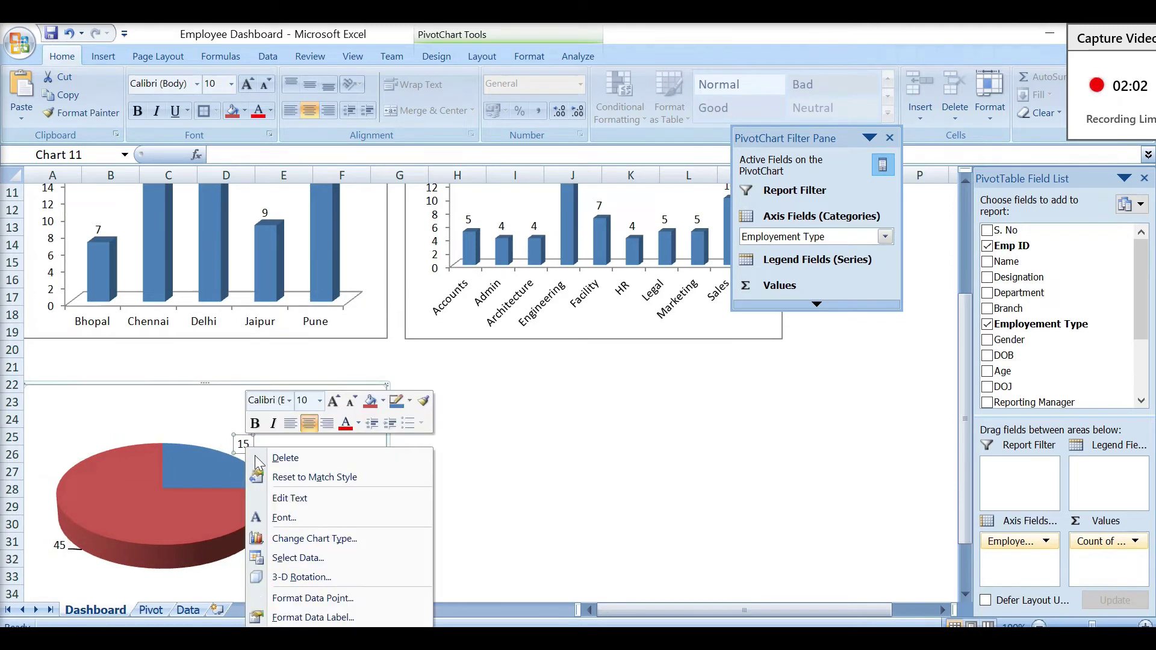
click(288, 617)
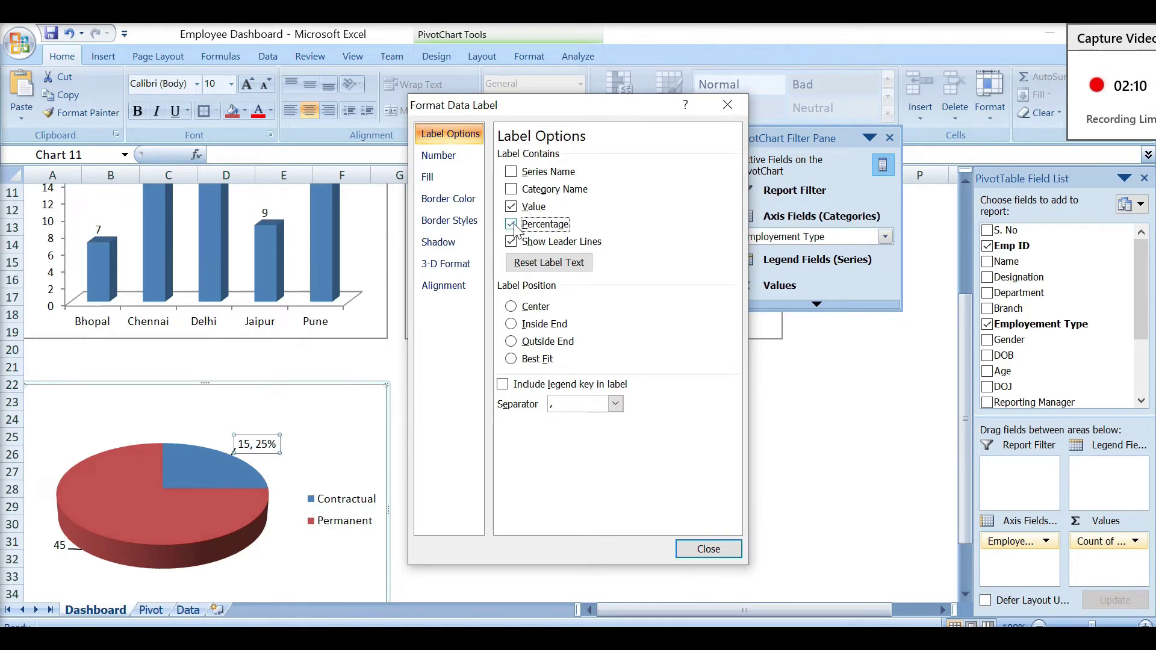
click(510, 243)
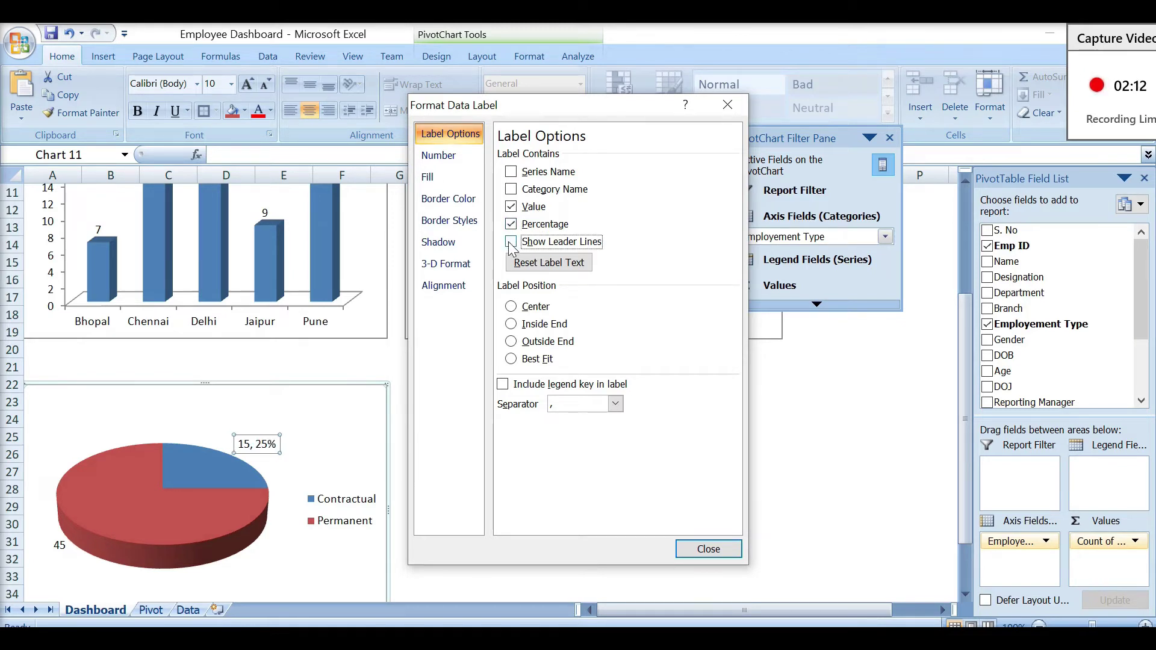
click(693, 548)
Step: Show the percentage beside the value in the Permanent slice's label
click(61, 548)
right_click(65, 557)
click(96, 602)
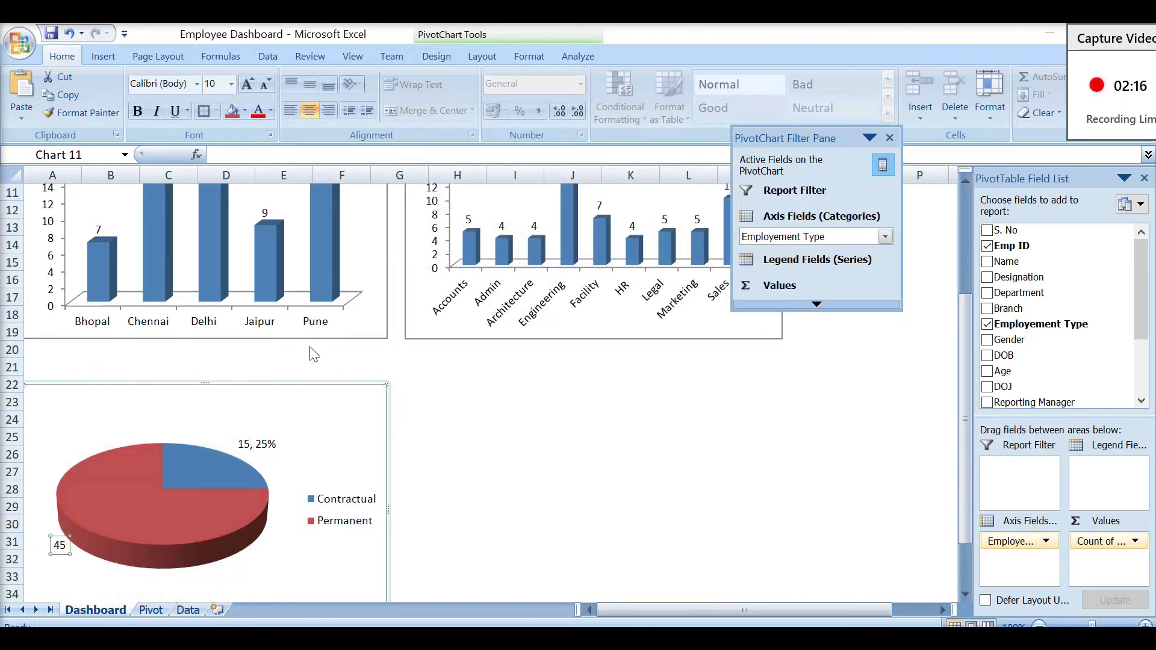
click(513, 225)
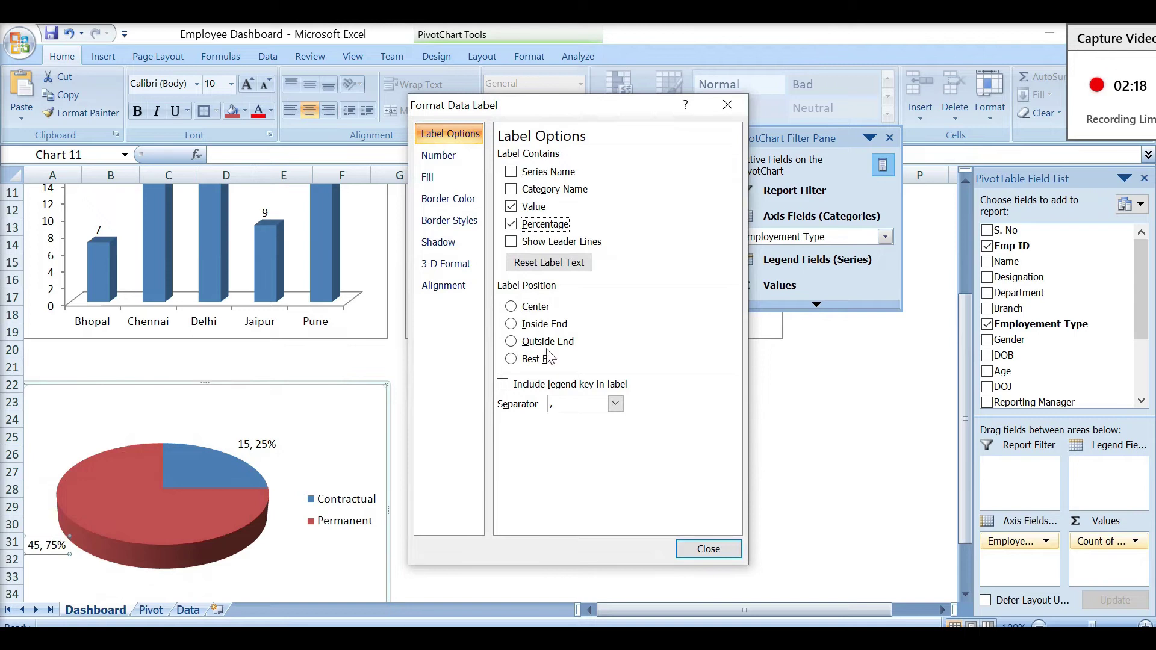
click(686, 549)
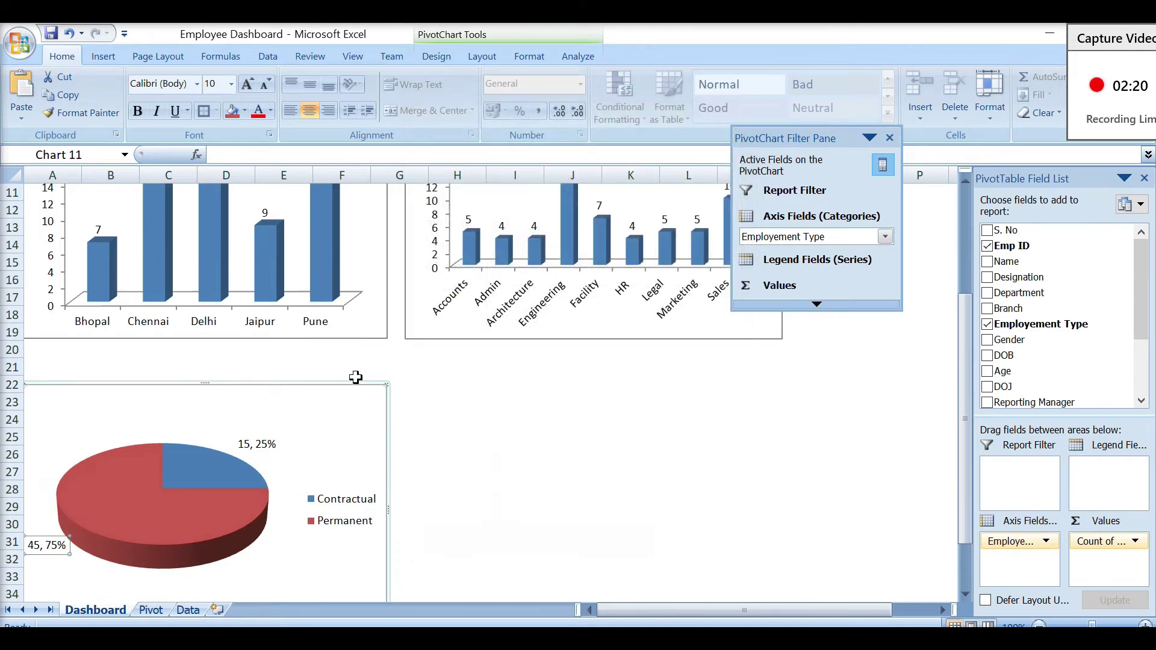
Step: Copy the branch heading to B21 above the pie chart and change it to "Permanent Vs Contractual Employees"
click(335, 366)
click(342, 356)
key(ctrl+Up)
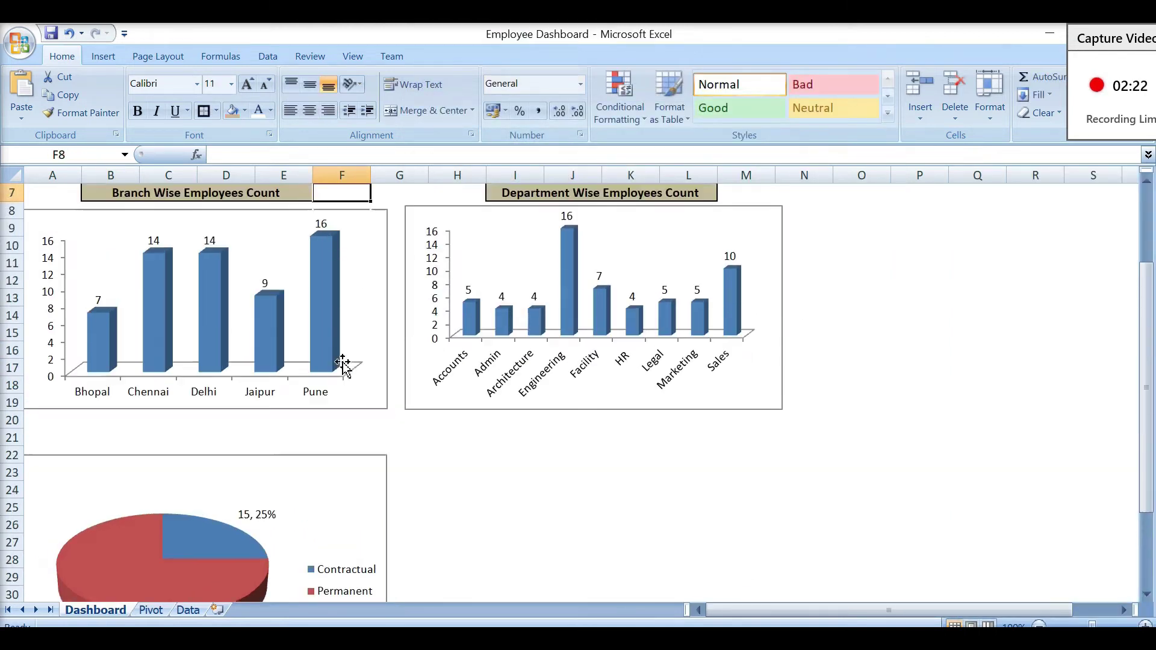
click(195, 307)
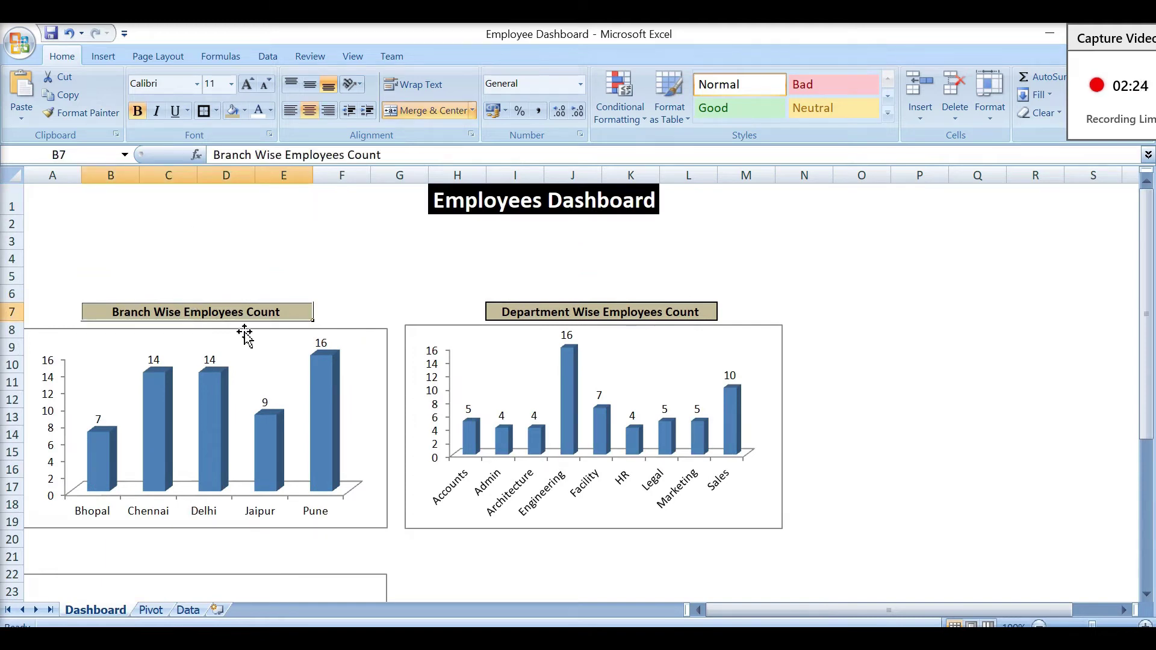
click(132, 553)
key(ctrl+Up)
key(ctrl+c)
click(111, 557)
key(ctrl+v)
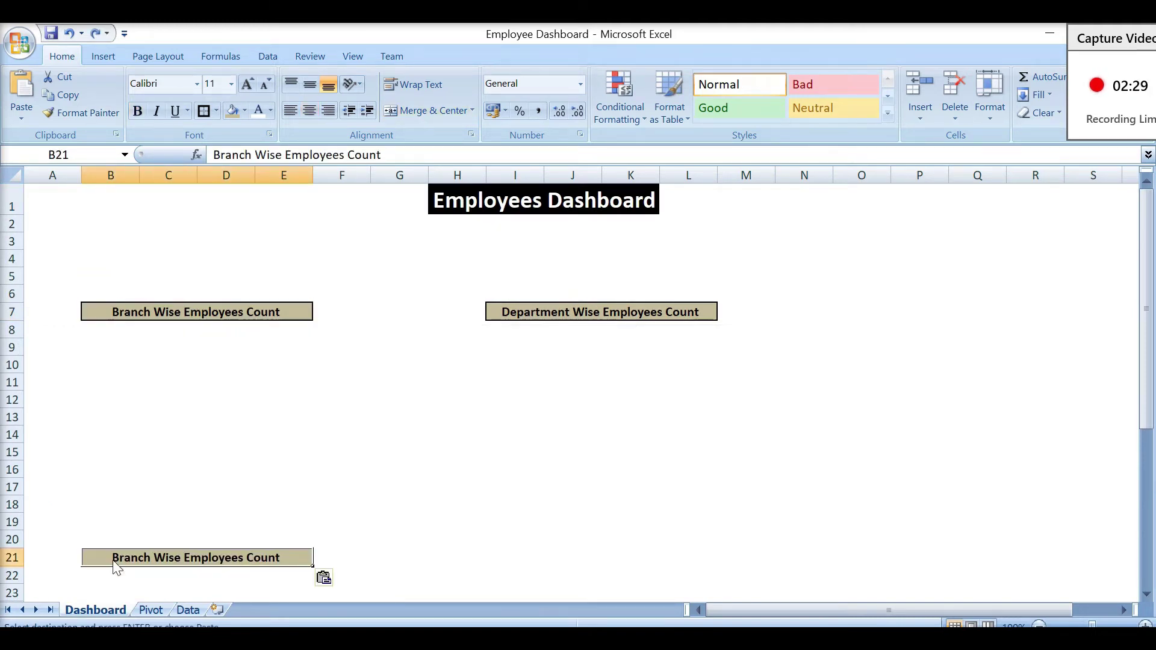
text(Permanent Vs Contractual Employees)
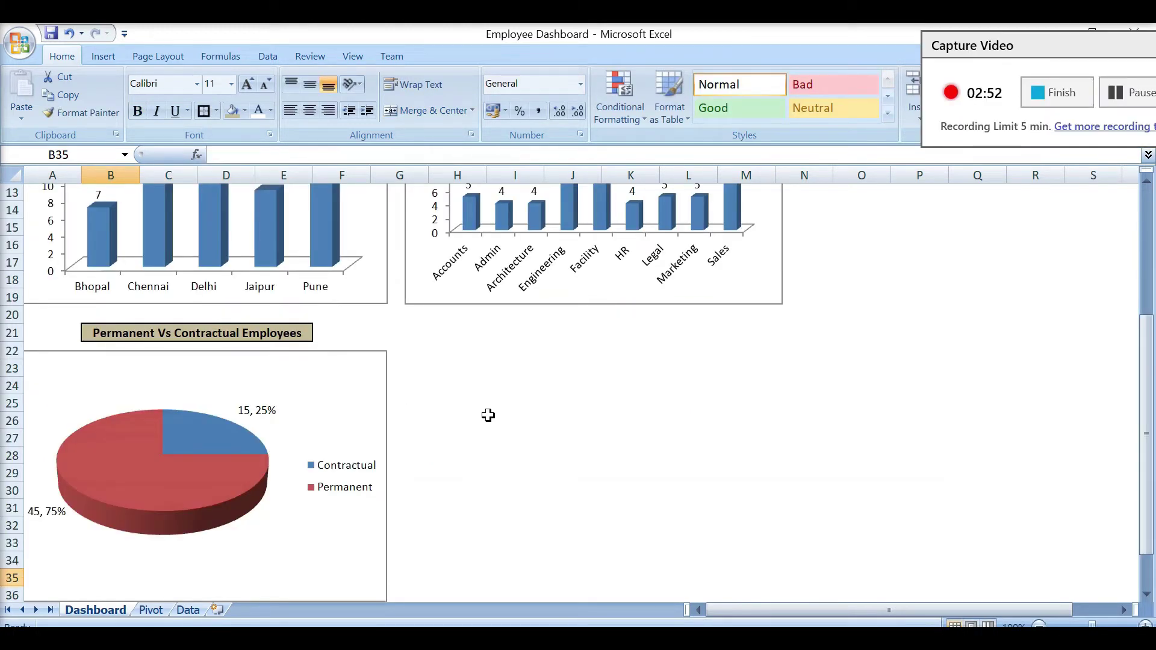
click(489, 419)
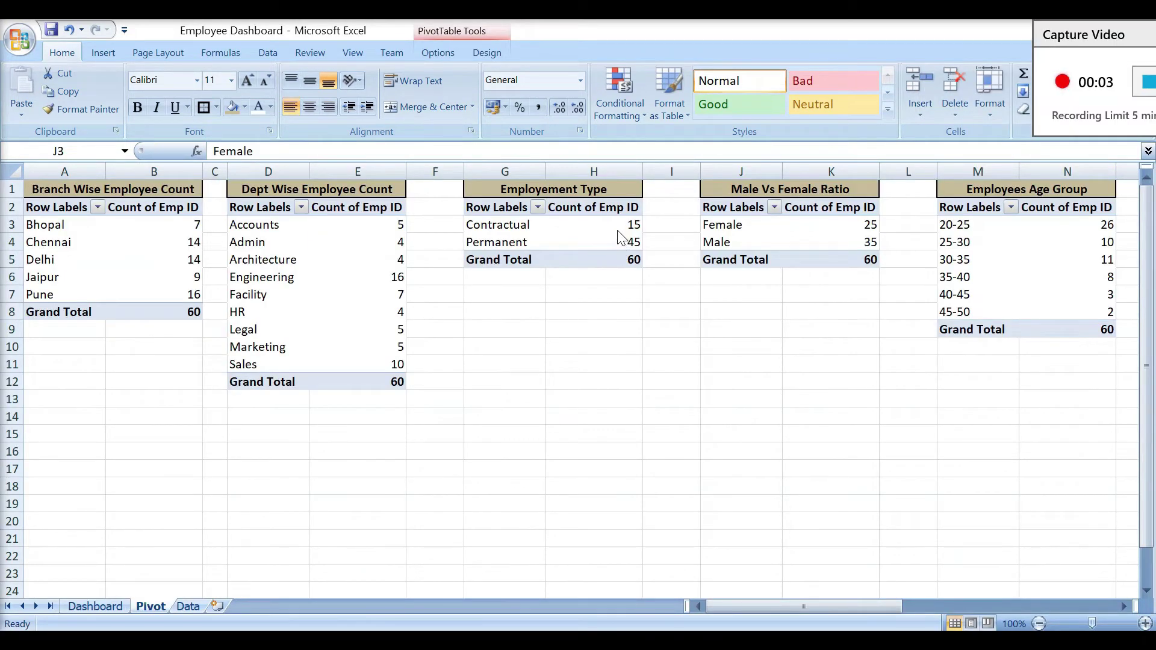
Step: Insert the female and male pictures from the Images folder onto the Dashboard sheet
click(731, 230)
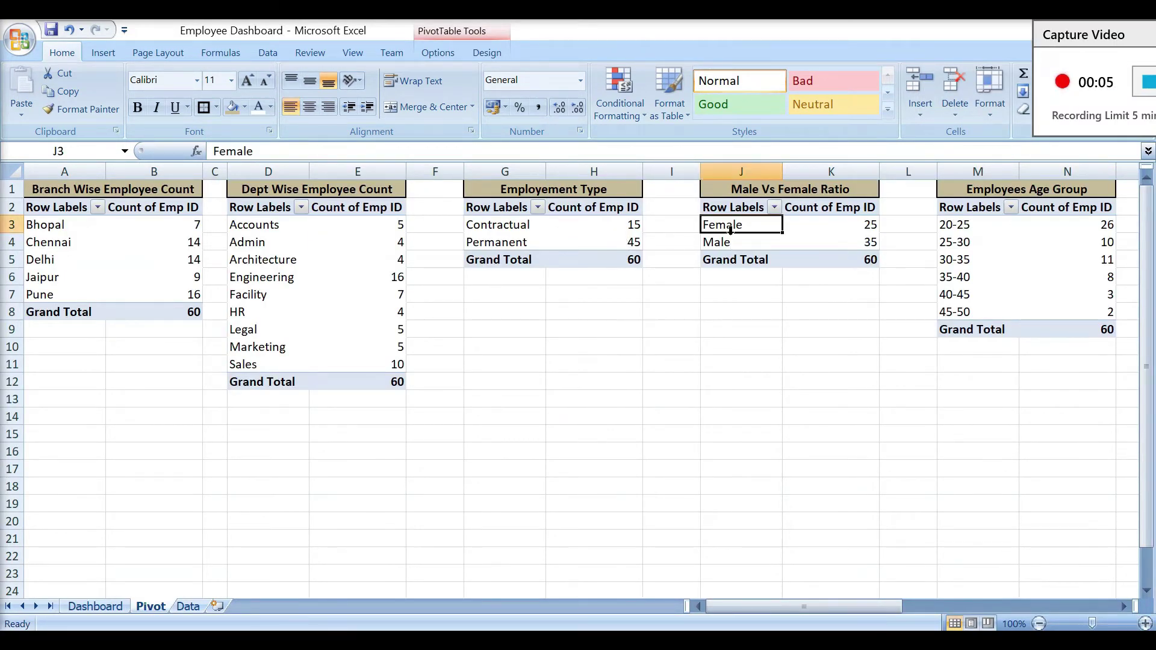
key(shift+Right)
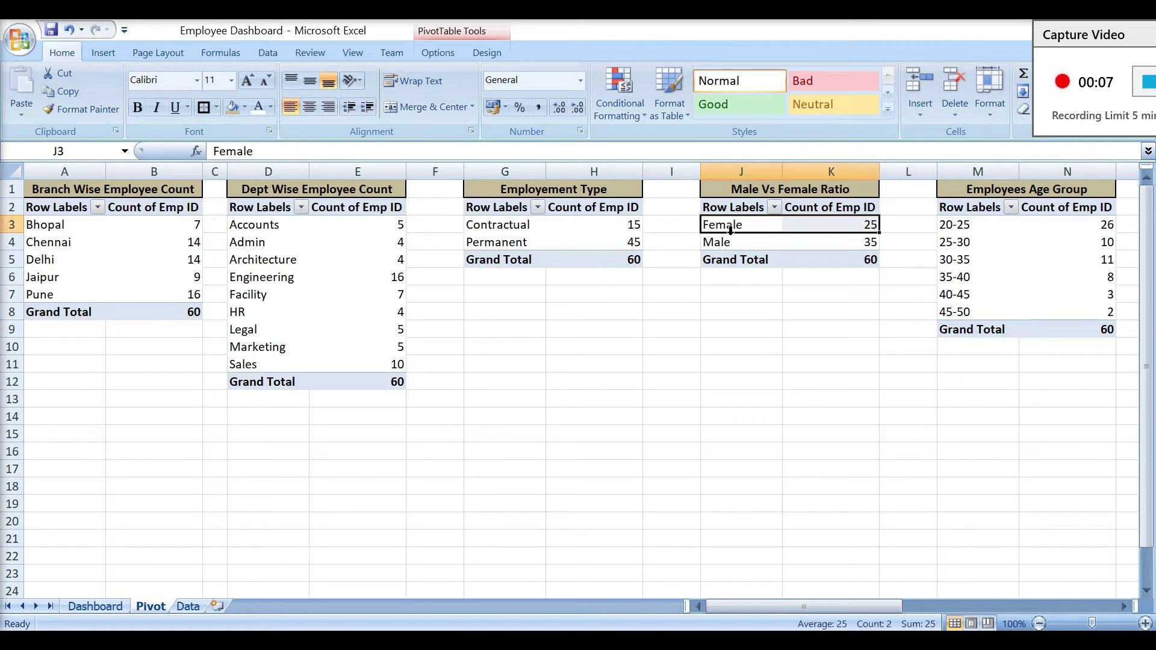
click(113, 608)
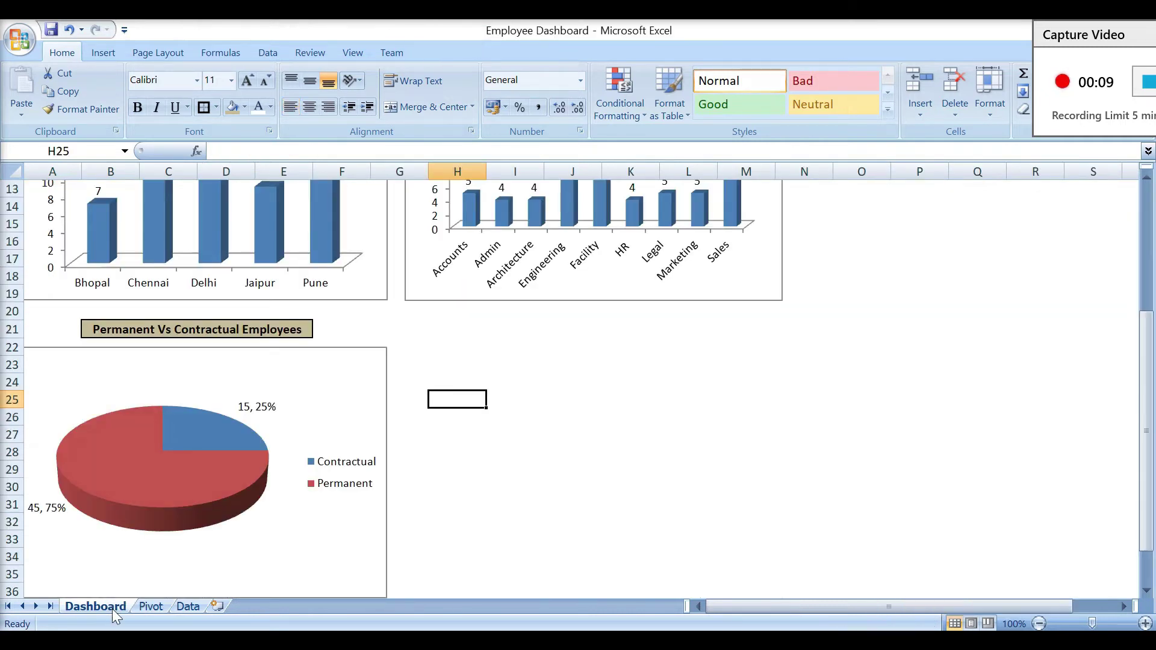
click(493, 379)
click(103, 54)
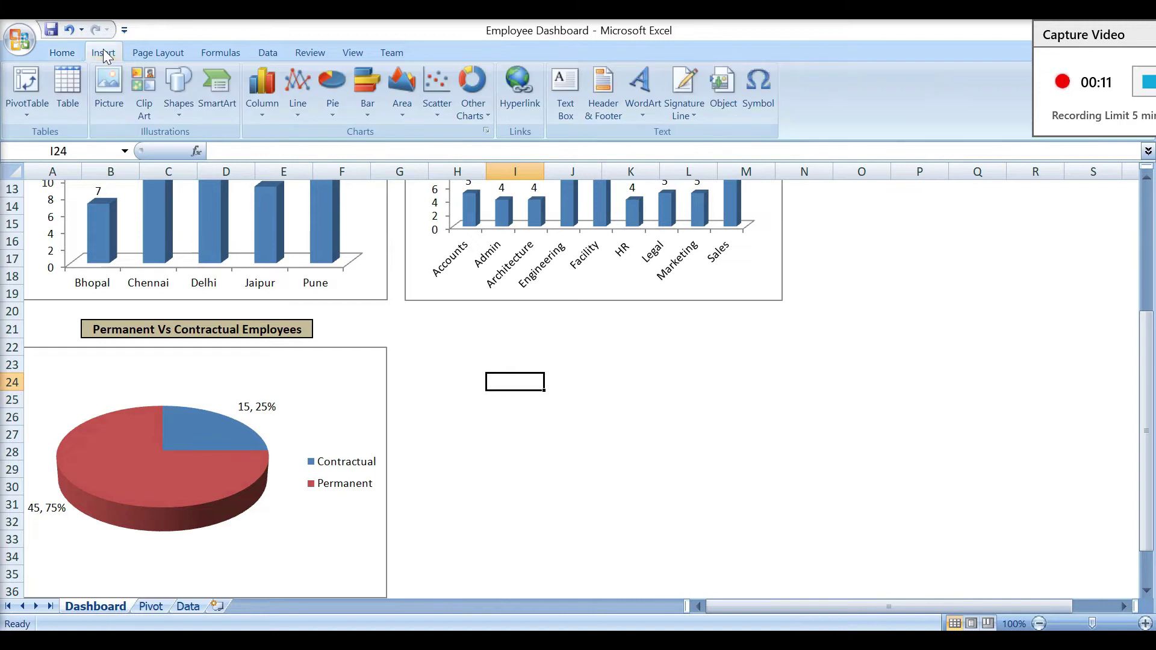
click(310, 175)
ctrl+click(431, 211)
click(420, 424)
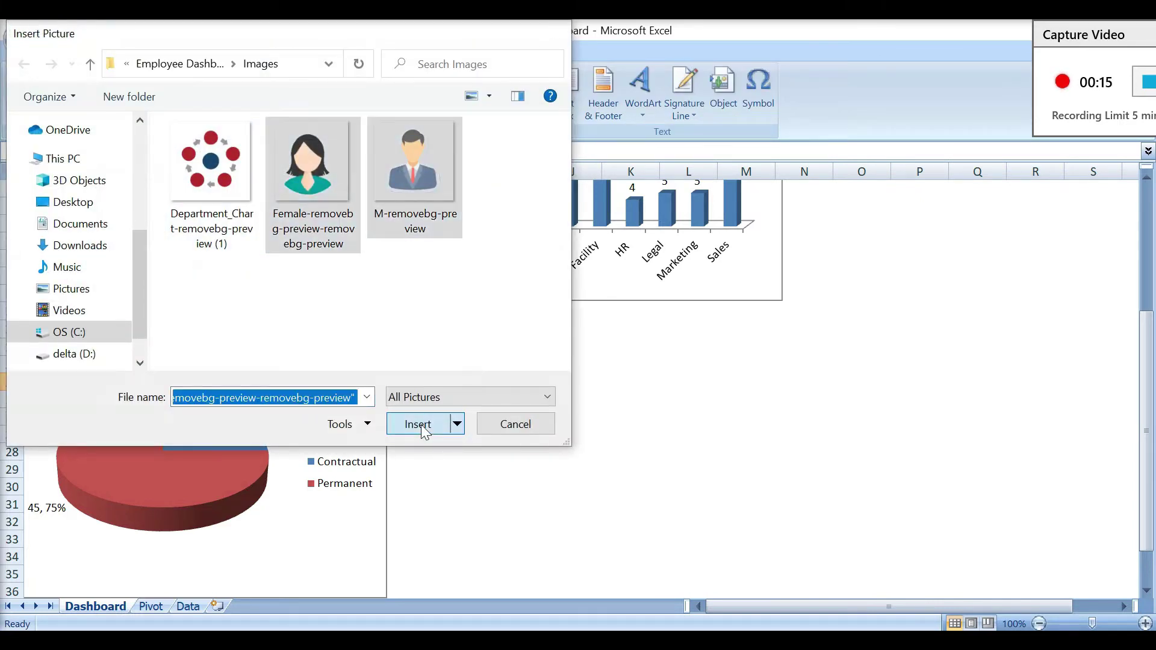
Step: Place the male and female pictures in the empty area around columns N to Q, beside row 22 and below
click(722, 413)
drag(570, 438, 689, 406)
click(640, 472)
drag(640, 472, 701, 390)
Step: Copy the "Permanent Vs Contractual Employees" heading to I22 and change it to "Employees Headcount"
click(273, 326)
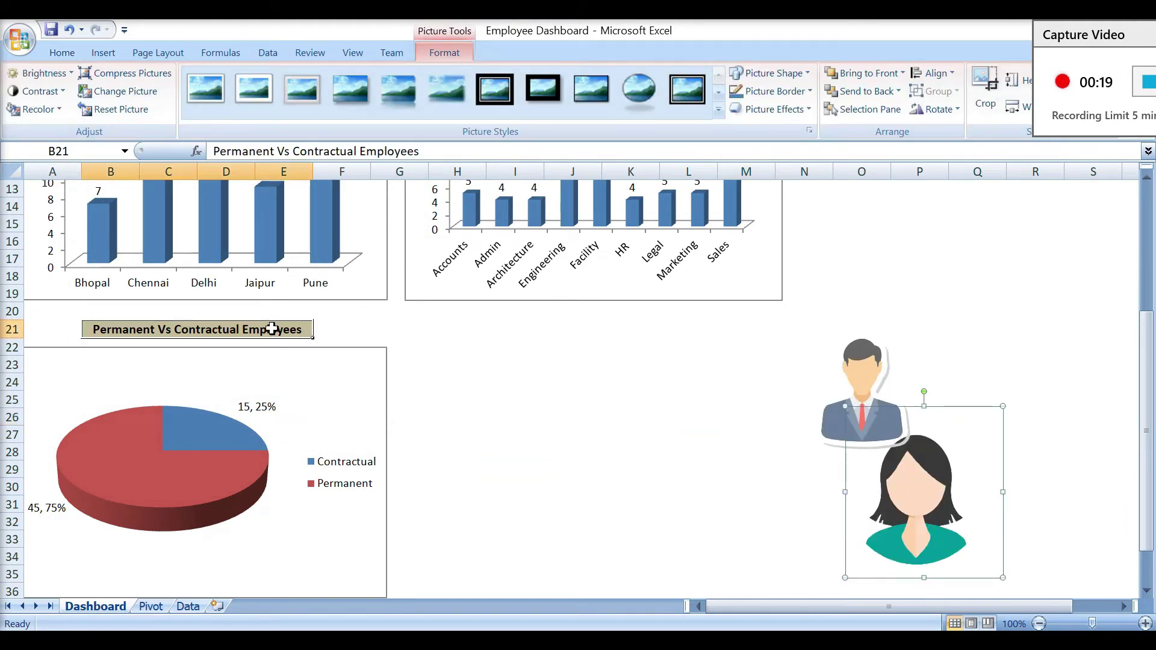
key(ctrl+c)
click(516, 342)
key(ctrl+v)
text(Emp)
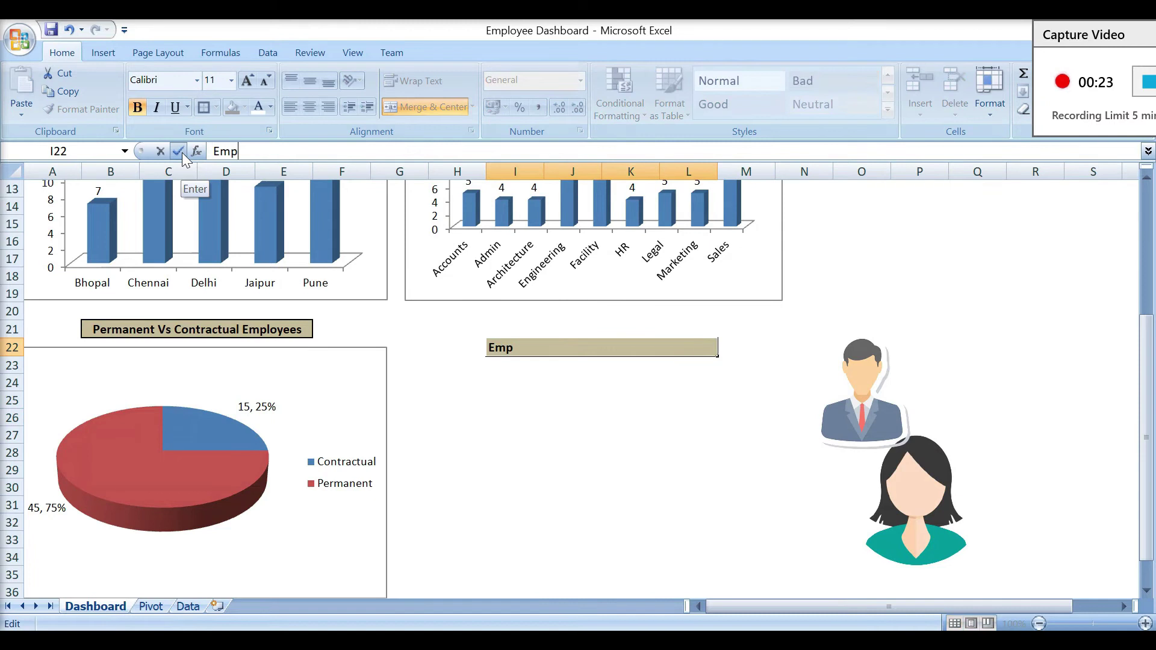
text(loyees Headcount)
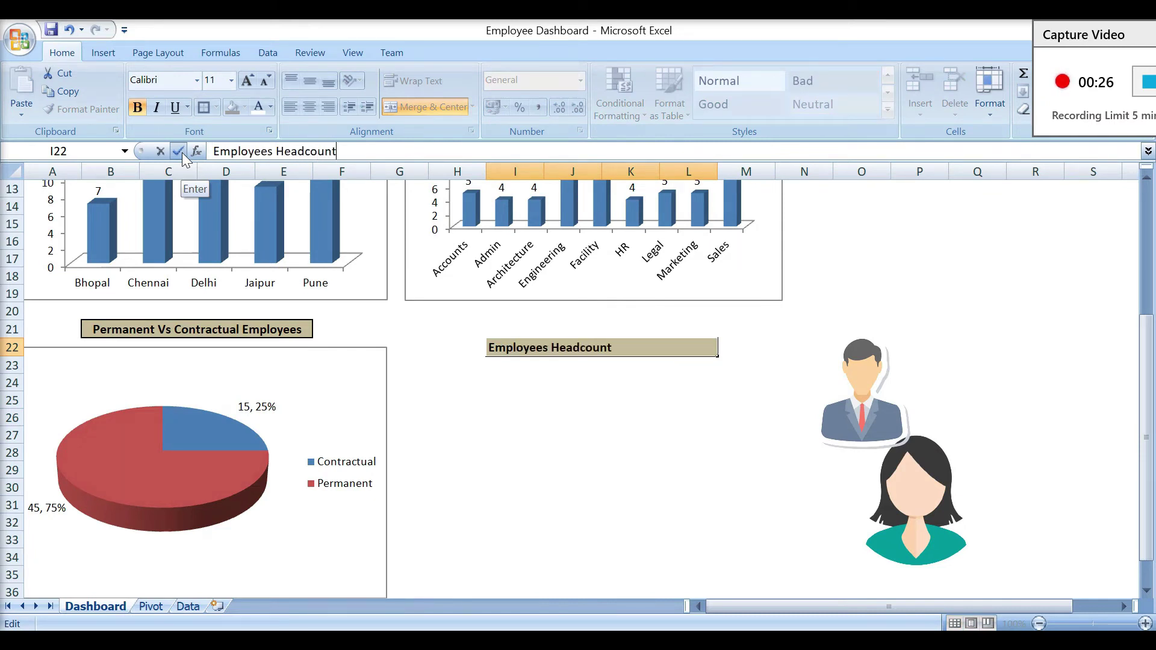
key(Return)
Step: Link J24 to the Grand Total of the Male Vs Female Ratio table on the Pivot sheet
key(Down)
key(Right)
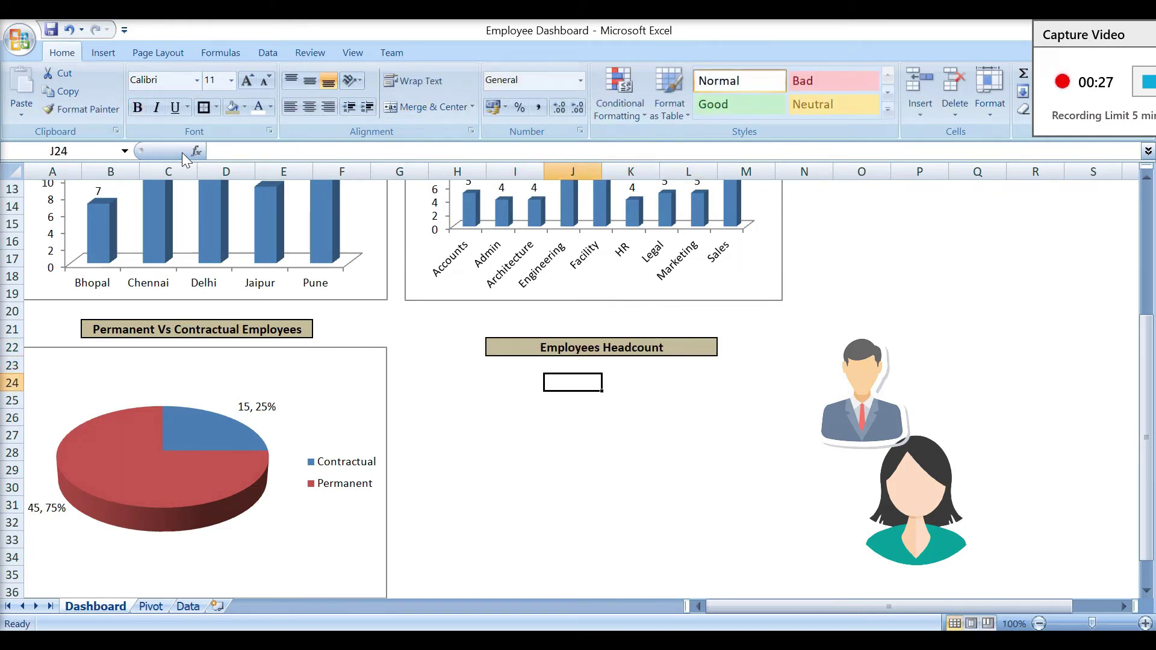
text(=)
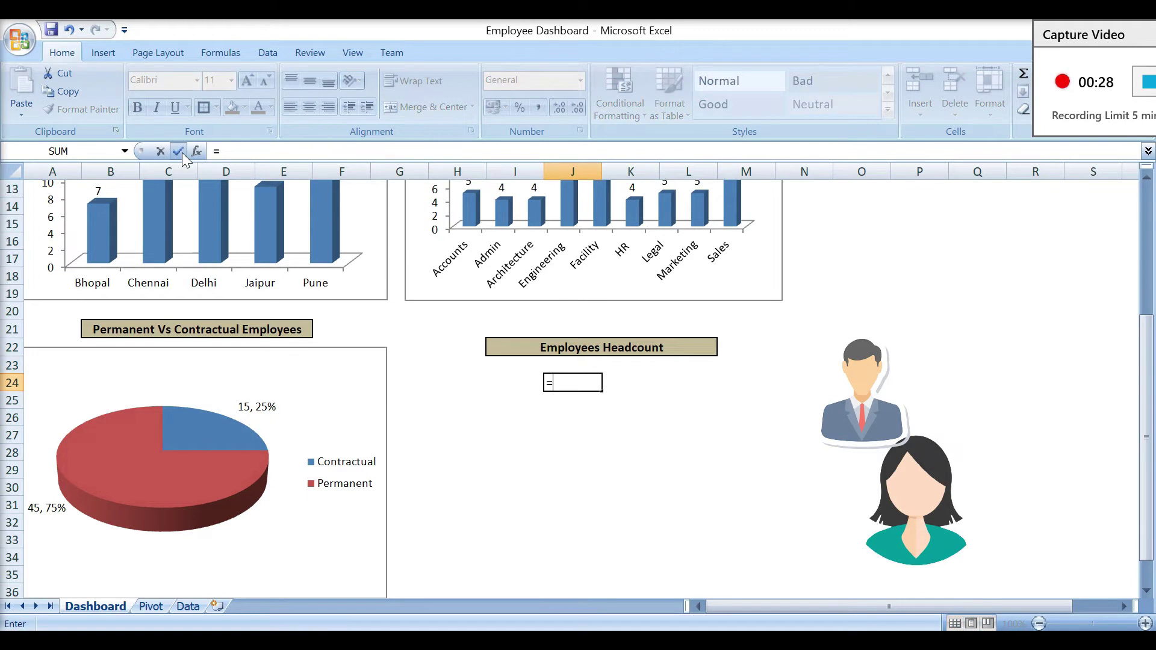
click(143, 610)
click(837, 260)
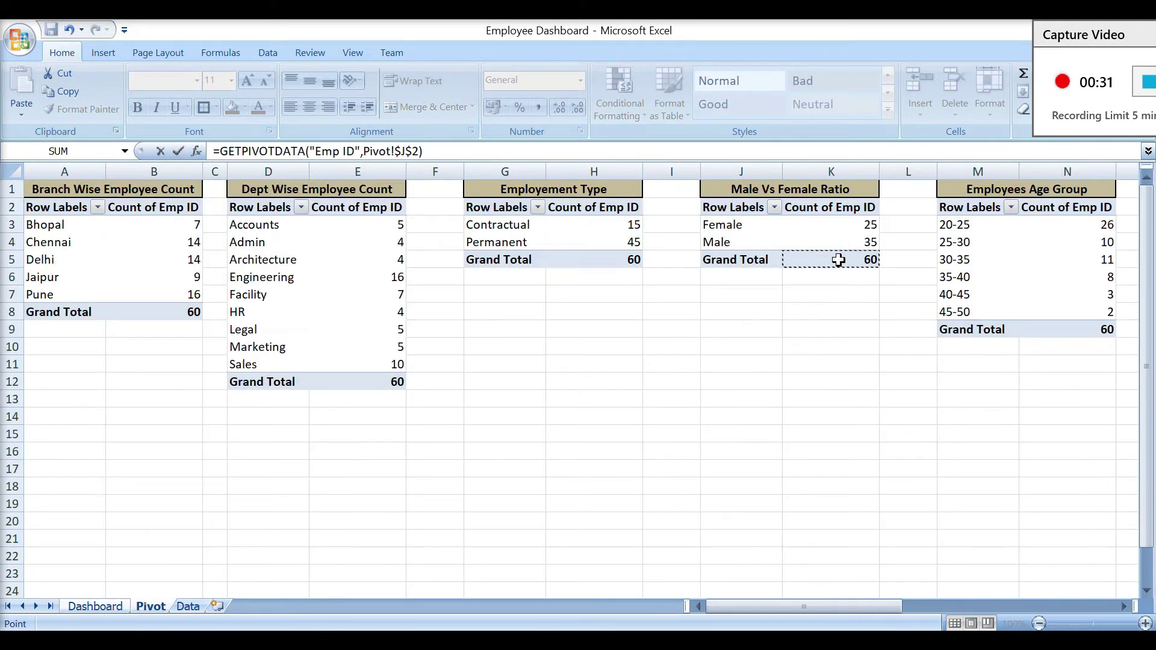
key(Return)
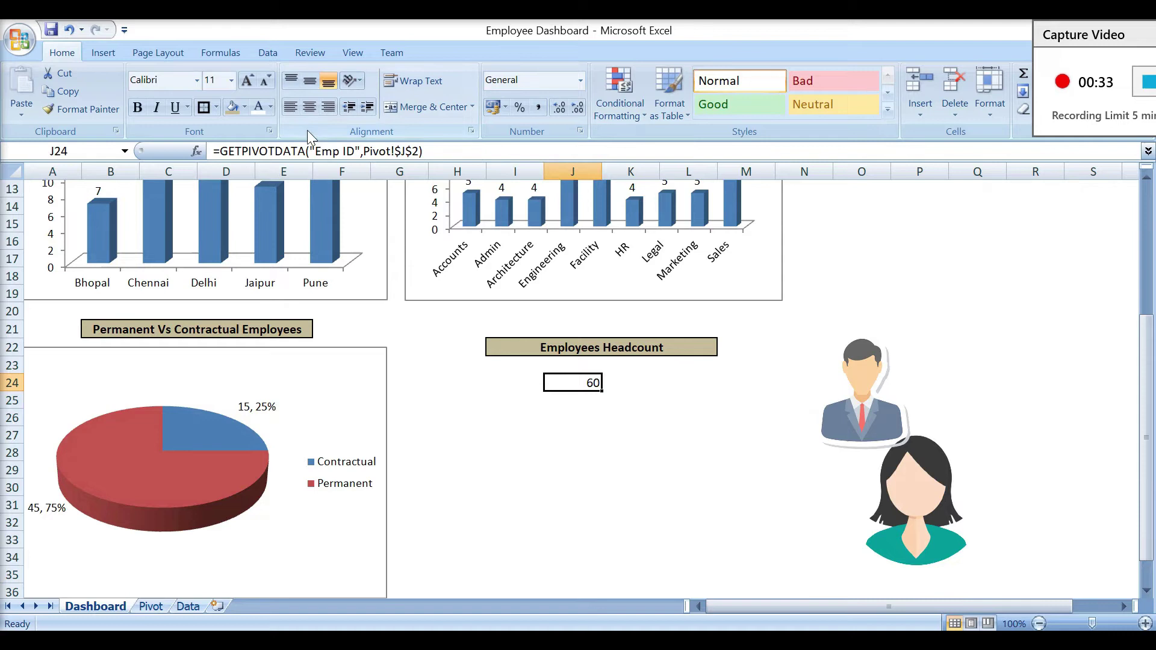
Step: Format the headcount in J24 as green, bold text at font size 25
click(271, 108)
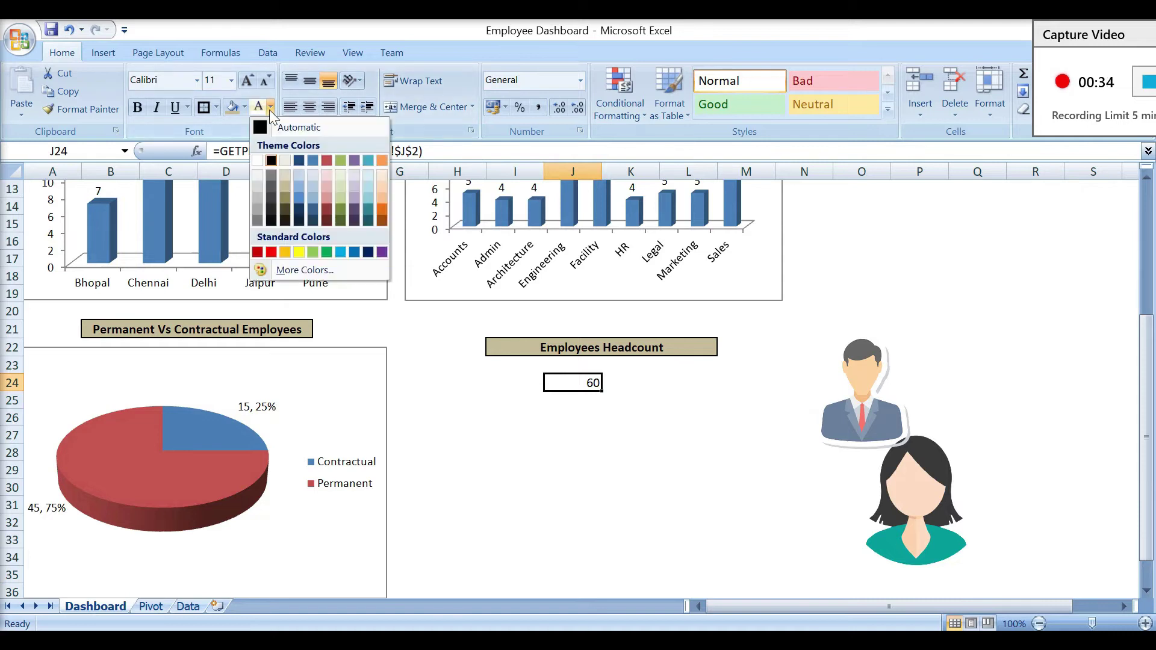
click(327, 252)
text(5)
key(Return)
text(25)
key(Return)
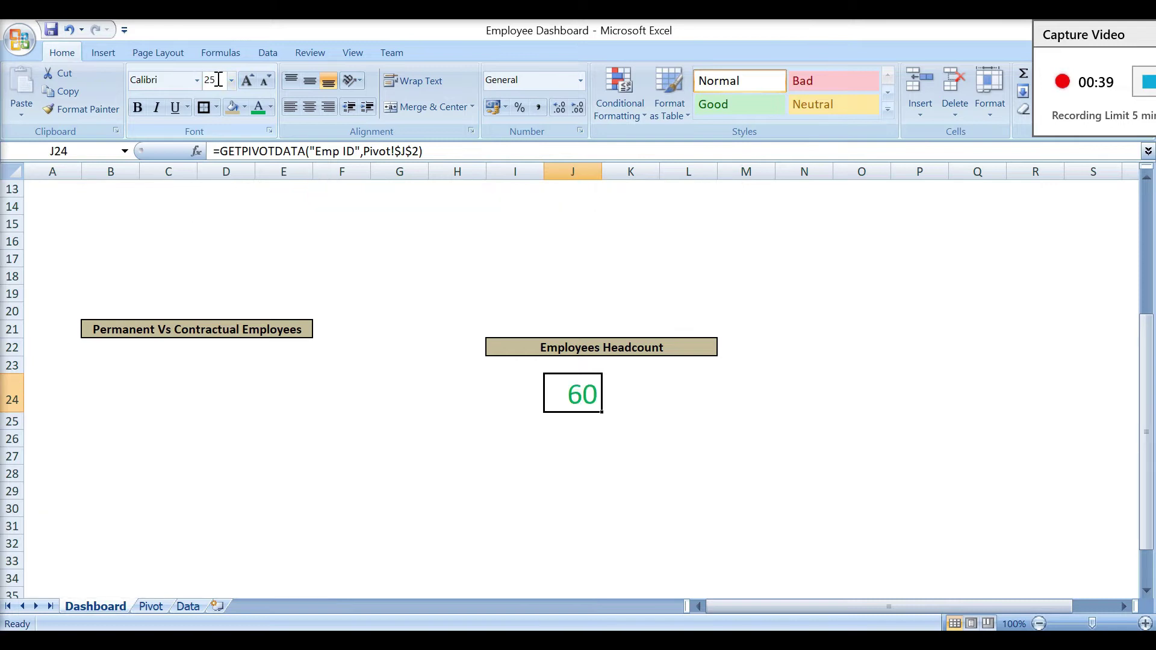
key(ctrl+b)
Step: Move the male picture below the headcount and add a bold "Male" label in merged, centred I25:K25
drag(845, 408, 554, 540)
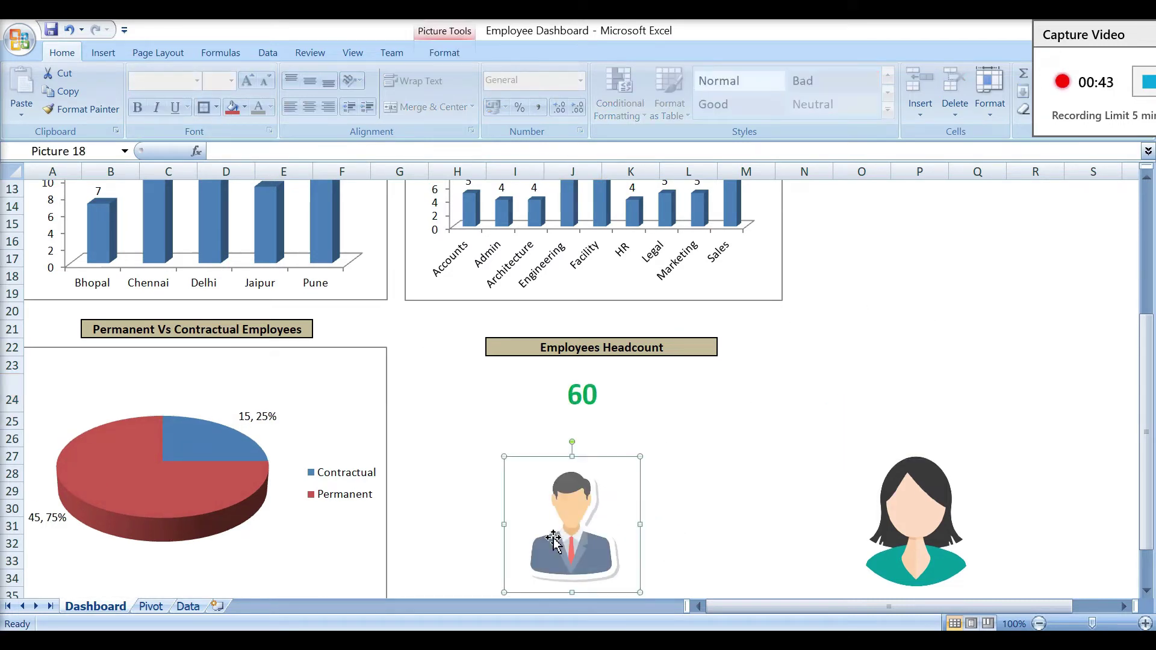
click(526, 443)
key(alt+h)
text(mcMale)
key(ctrl+Return)
key(ctrl+b)
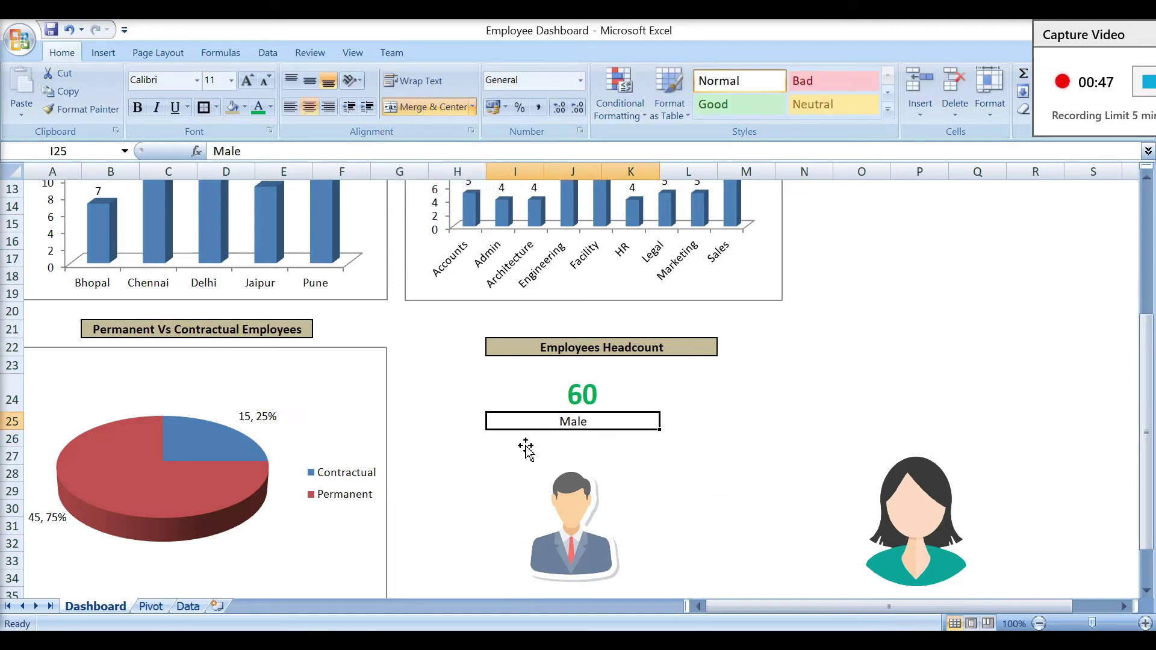
Step: Set the Male label to font size 20 and dark red
click(214, 78)
text(20)
key(Return)
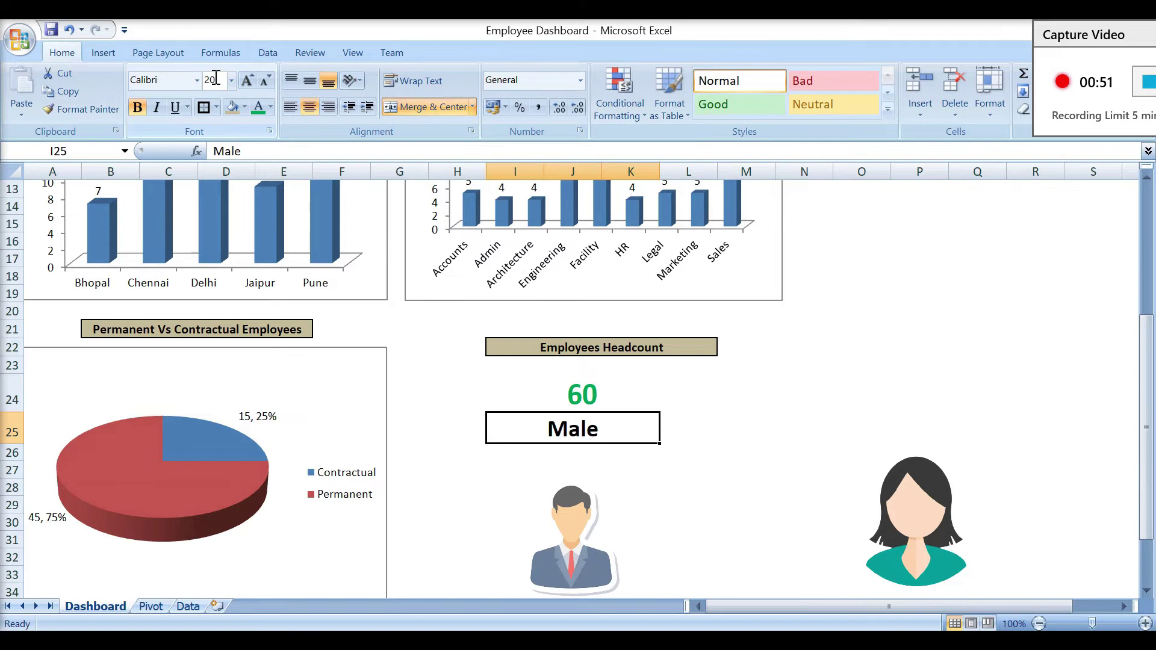
click(270, 109)
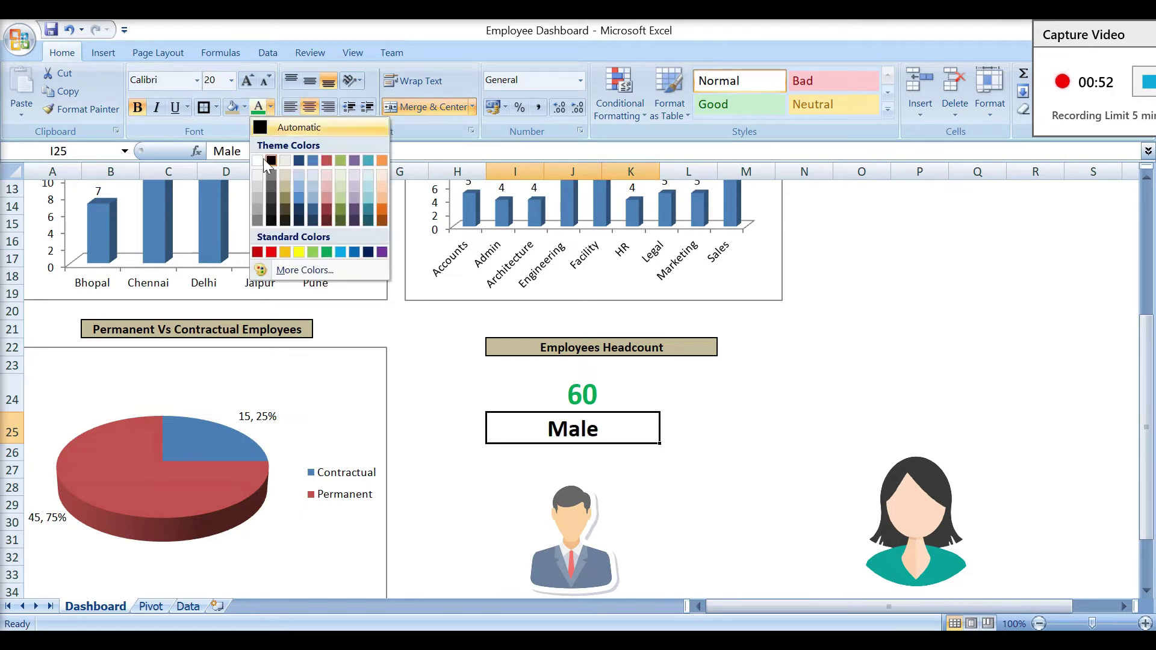
click(258, 252)
Step: Shrink the male picture and centre it directly under the Male label
drag(572, 517, 569, 478)
drag(637, 427, 603, 458)
drag(563, 494, 590, 467)
Step: Link I32 below the male picture to the Male count in the Male Vs Female Ratio pivot table
click(500, 558)
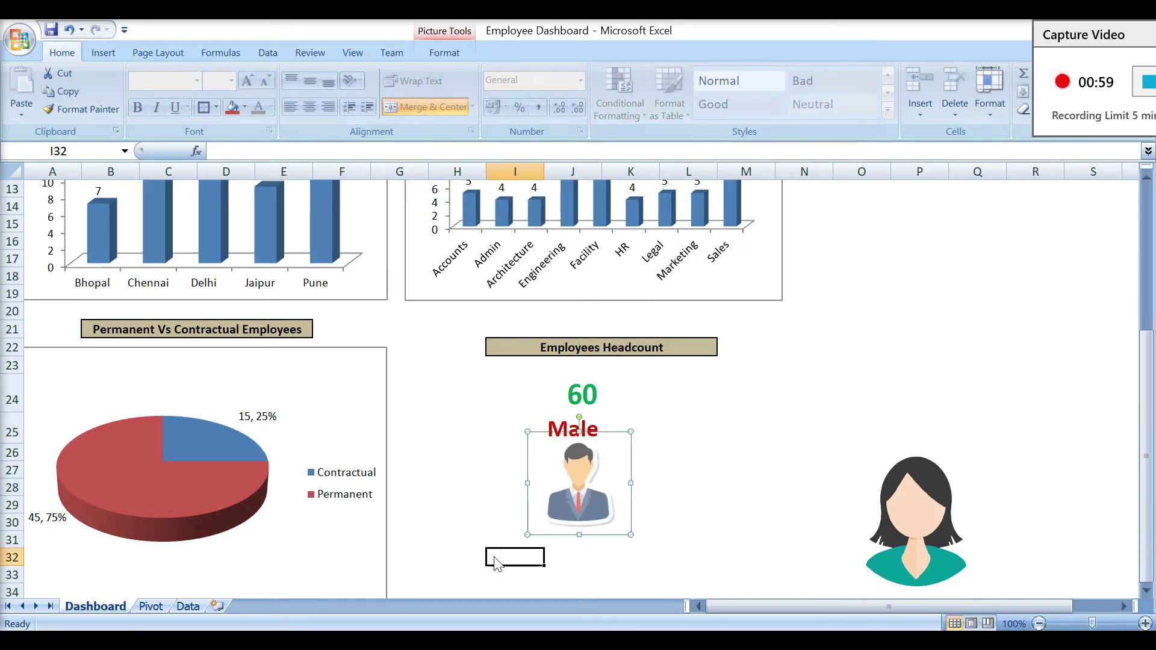
text(=)
click(154, 605)
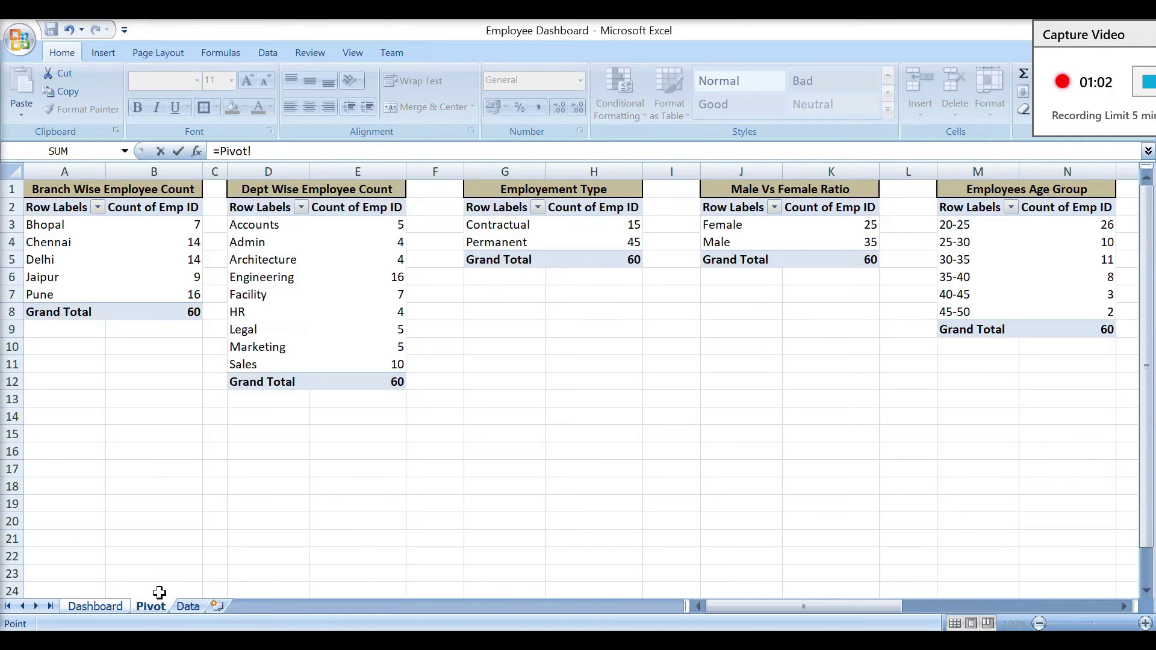
click(850, 242)
key(Return)
Step: Calculate the male share in K32 as the pivot's Male count divided by its Grand Total, formatted as a percentage
key(Up)
key(Right)
key(Right)
key(Right)
text(=)
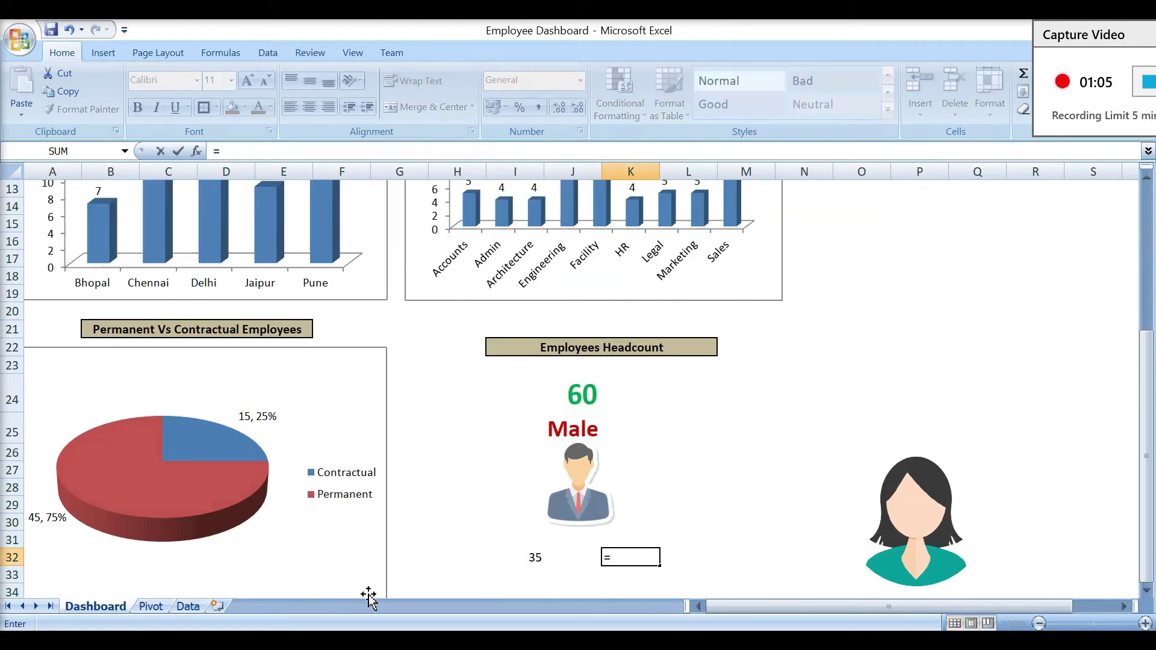
click(150, 606)
click(854, 242)
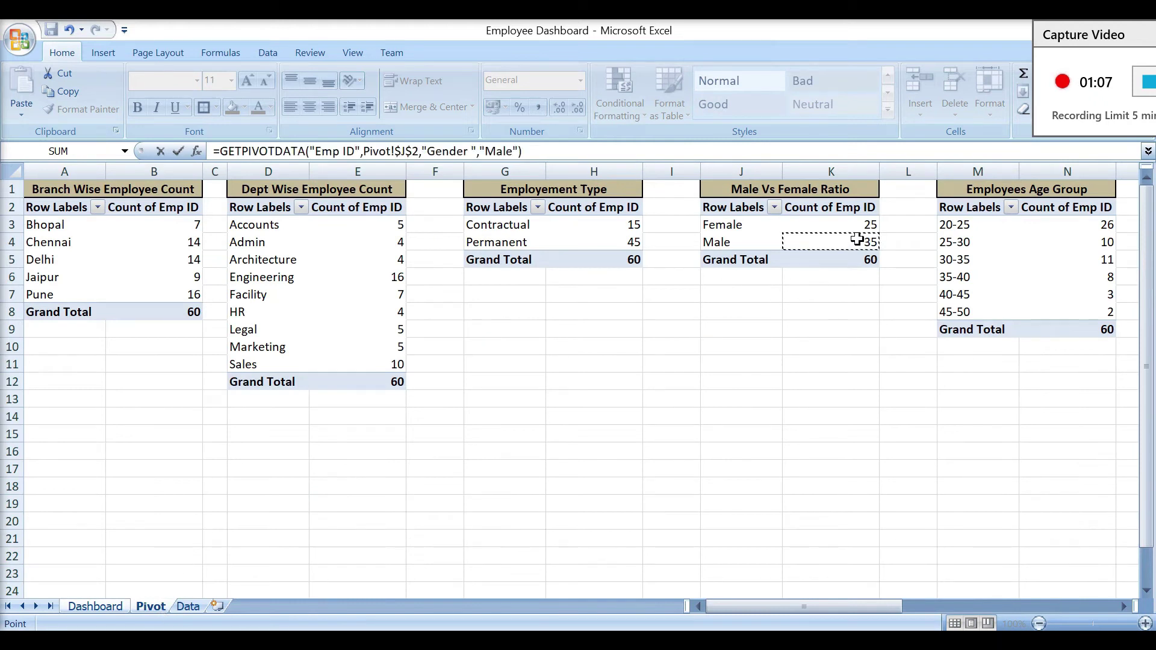
text(/)
click(860, 252)
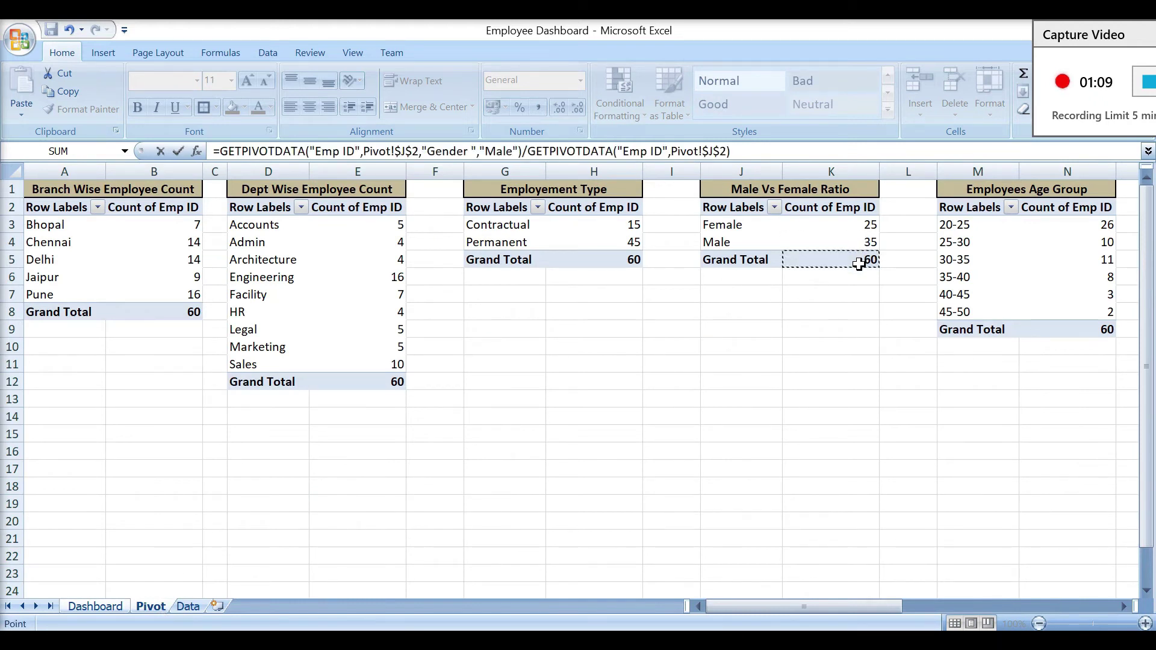
key(Return)
click(609, 558)
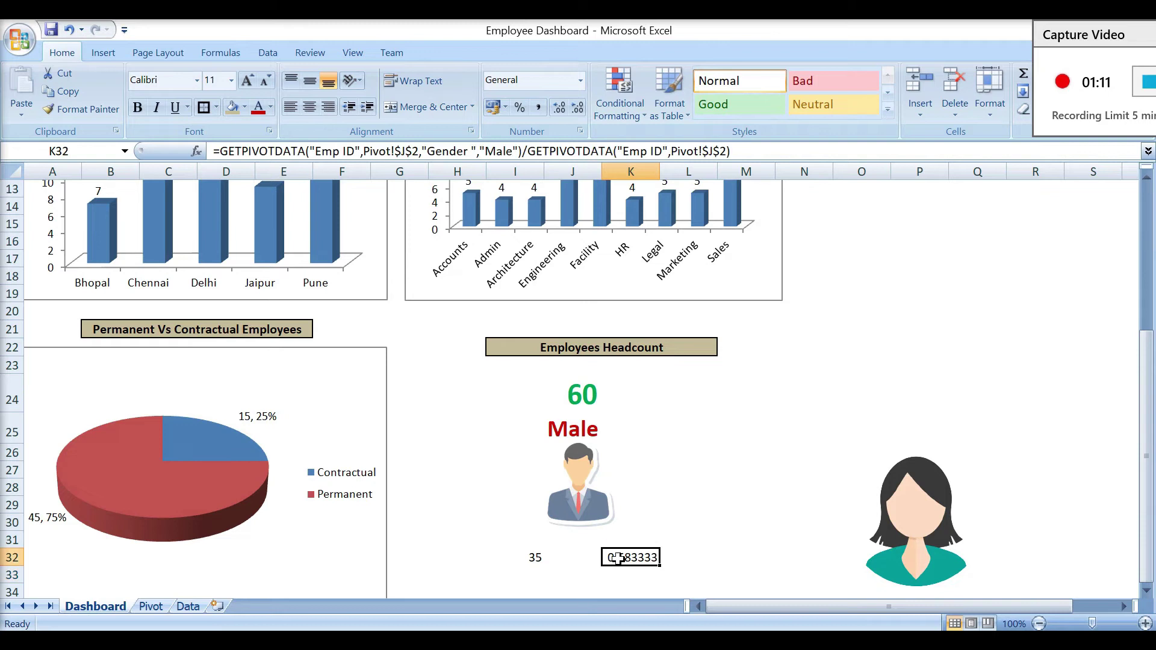
click(519, 107)
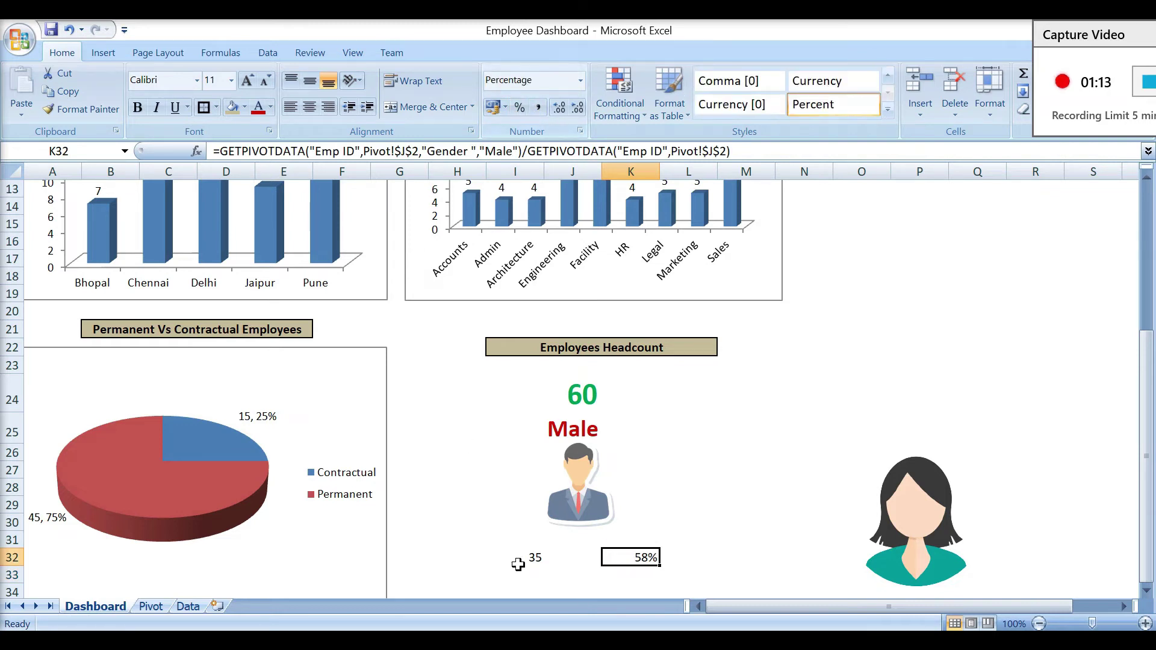
Step: Format the male count and percentage in I32:K32 as green text at font size 20
click(521, 561)
key(shift+Right)
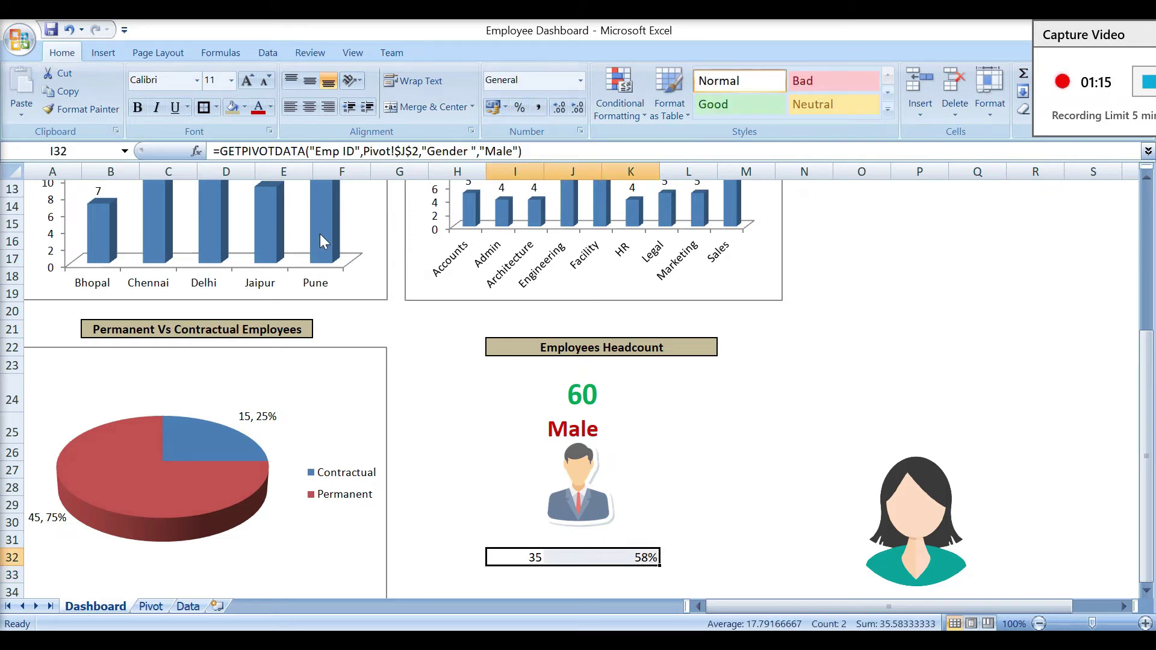
click(215, 80)
text(20)
key(Return)
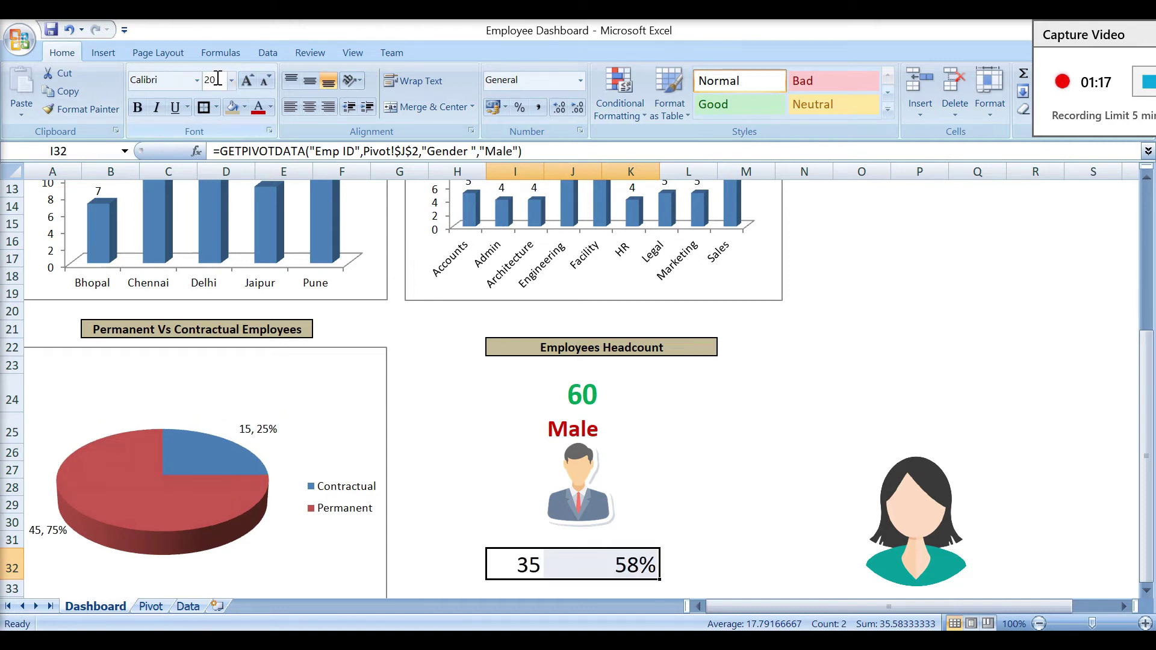
click(272, 108)
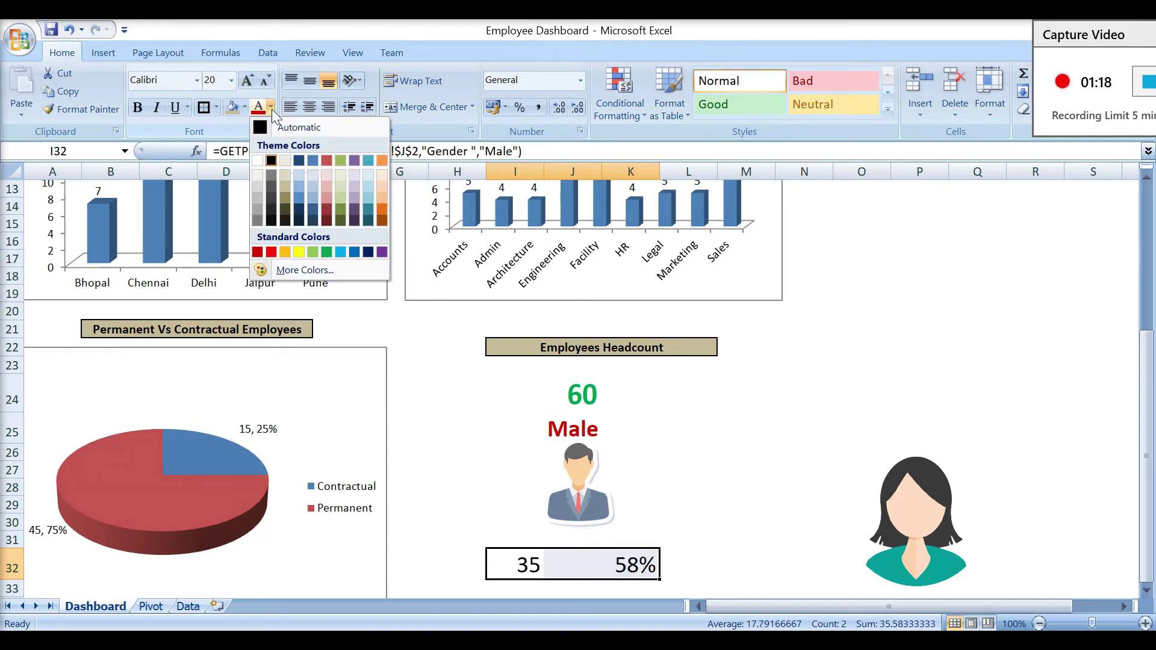
click(327, 252)
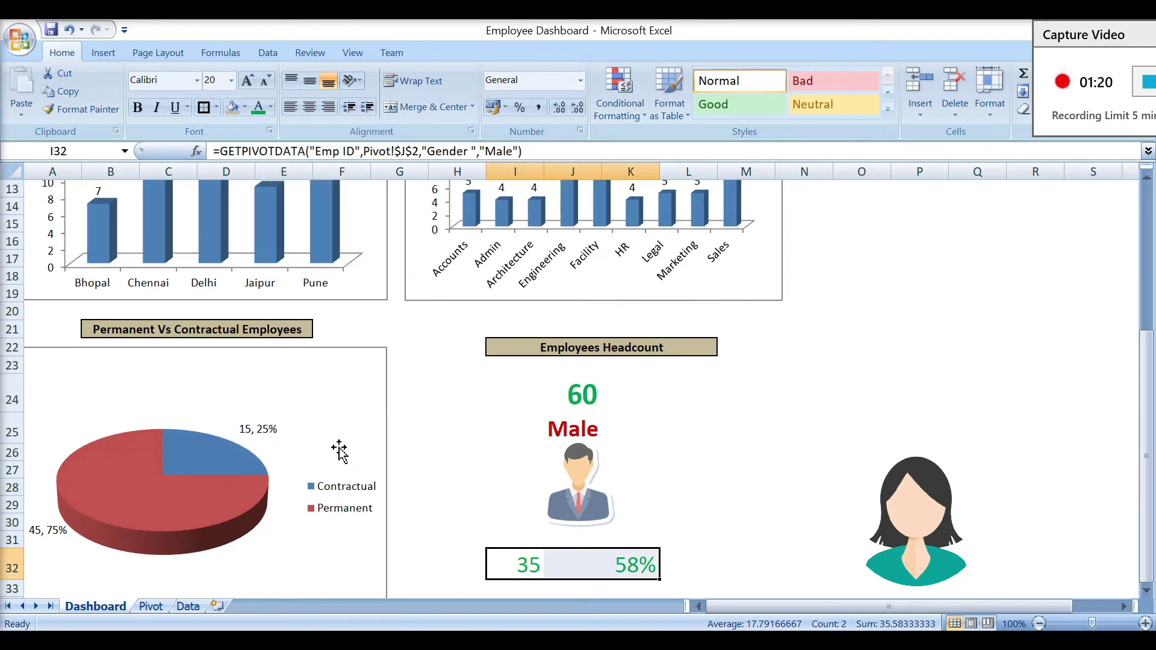
Step: Add a "Female" label in merged, centred I33:K33 below the male figures
click(484, 529)
key(Down)
key(Down)
click(504, 584)
key(Right)
drag(515, 553, 631, 553)
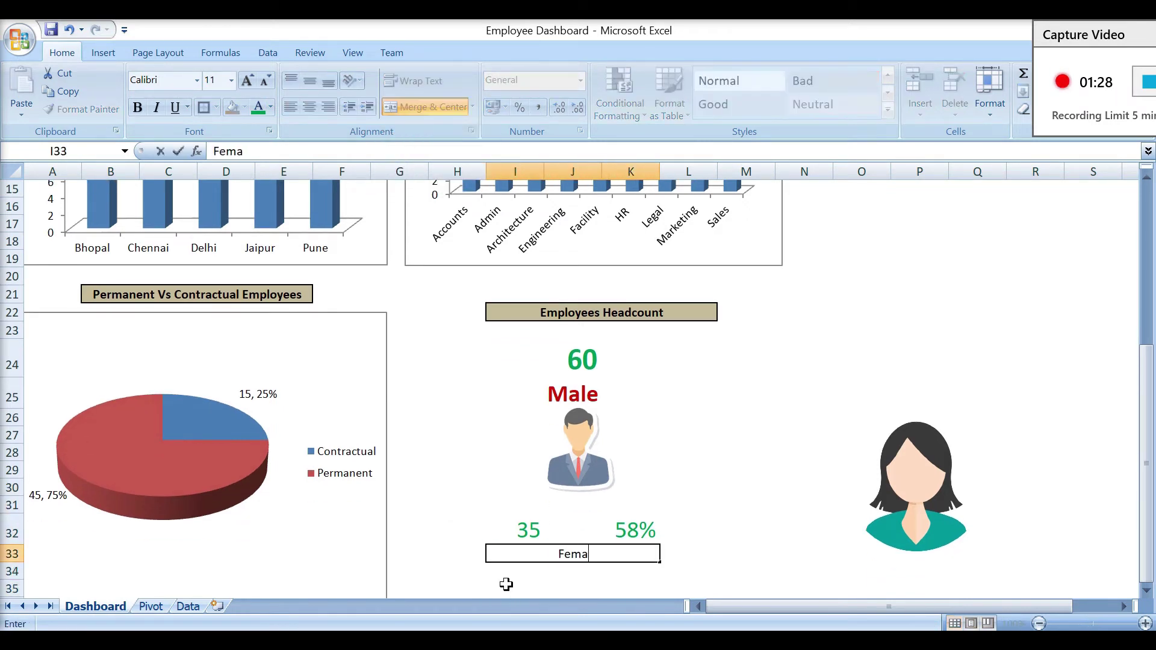
text(le)
key(ctrl+Return)
Step: Make the Female label bold and dark red at font size 25
text(25)
key(Return)
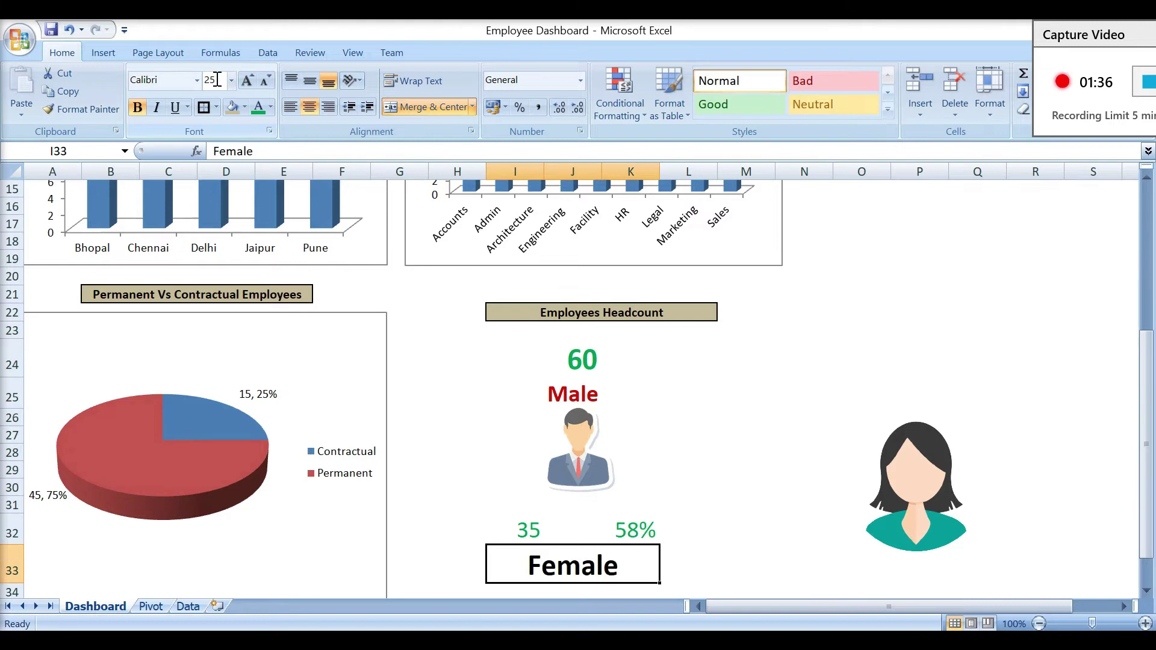
click(270, 107)
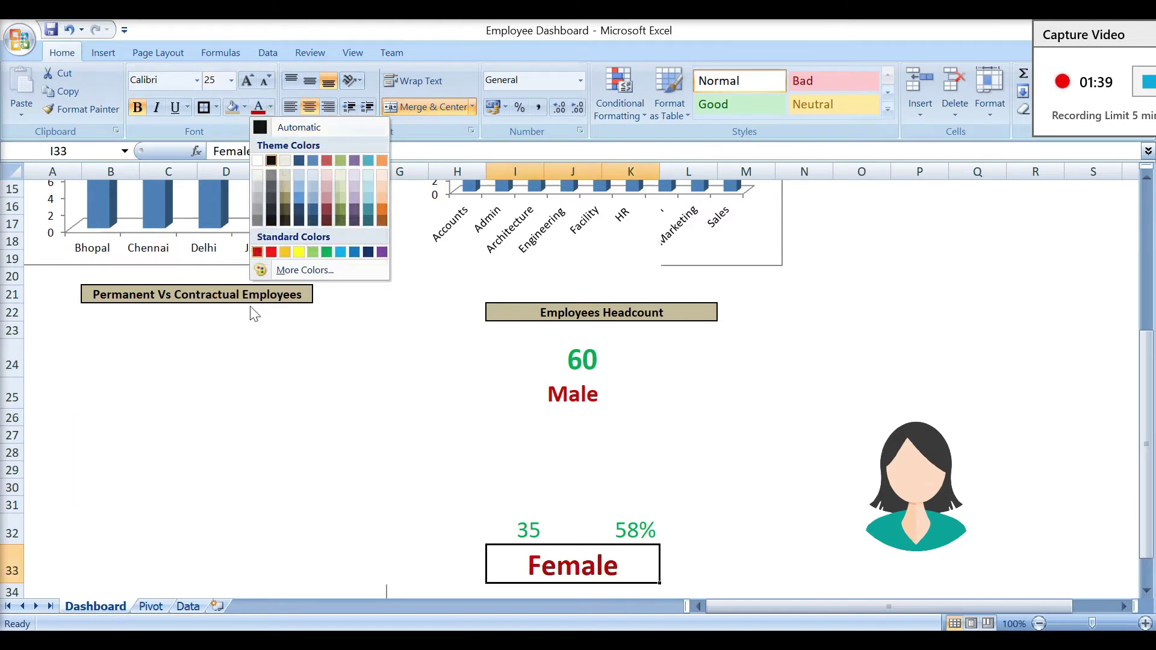
click(258, 251)
Step: Move the female picture under the Female label, shrinking it to about the male picture's size
click(461, 567)
key(Down)
key(Down)
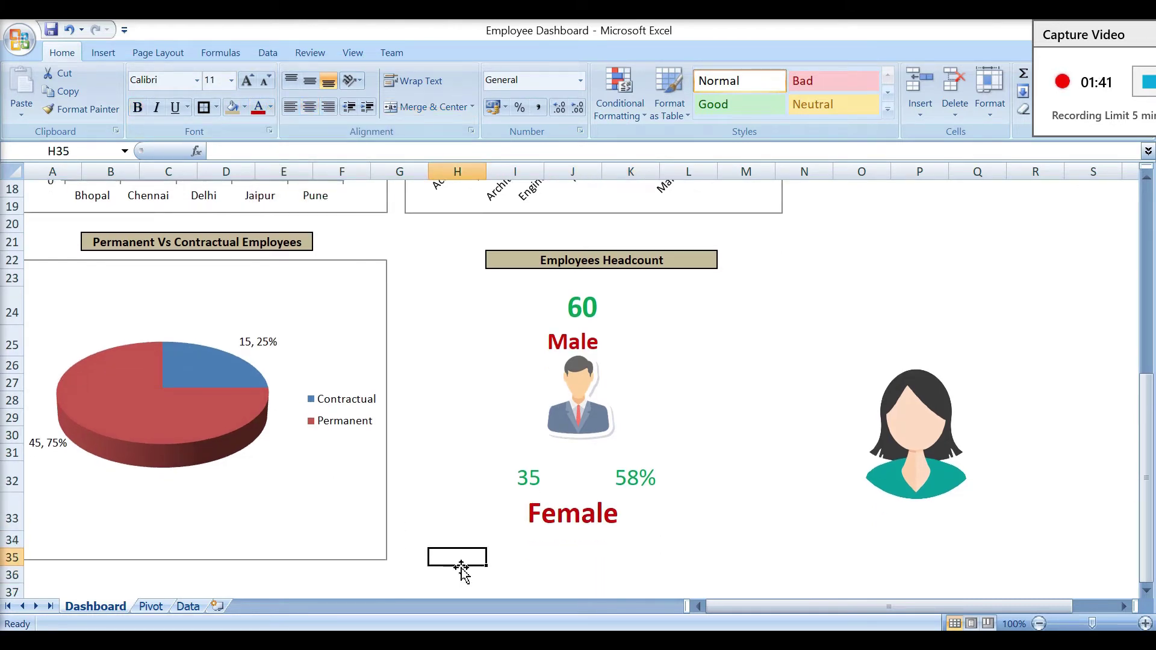
drag(913, 446, 555, 575)
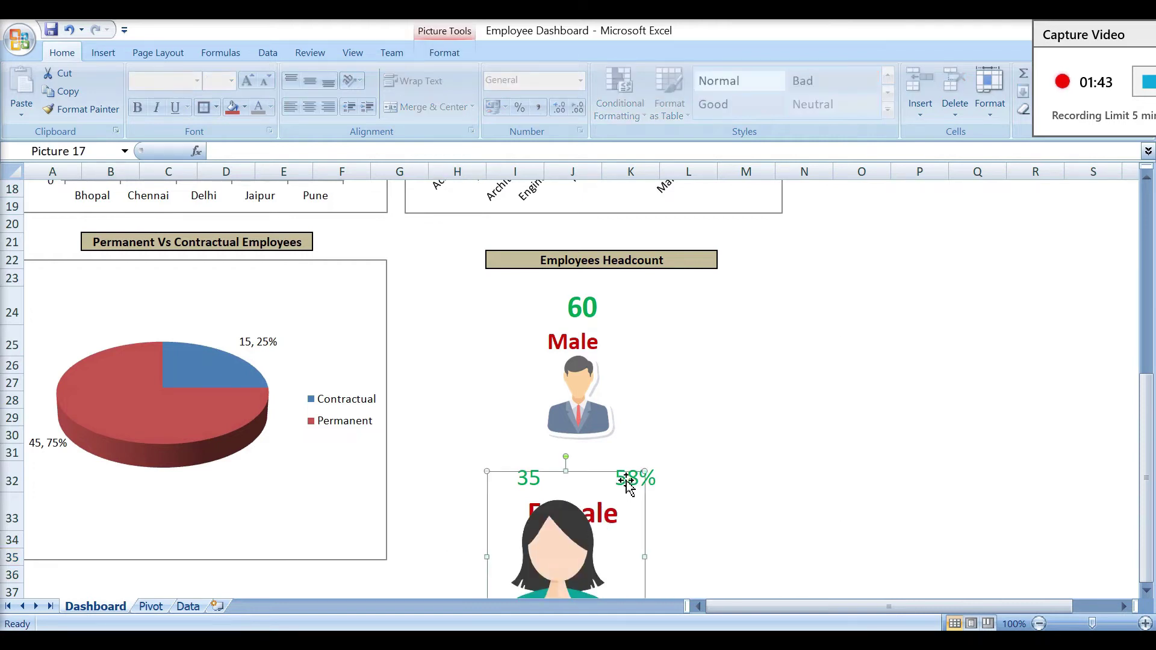
drag(646, 472, 596, 523)
drag(544, 563, 588, 550)
click(707, 533)
key(Down)
key(Down)
key(Down)
key(Down)
key(Down)
key(Down)
key(Down)
key(Down)
key(Down)
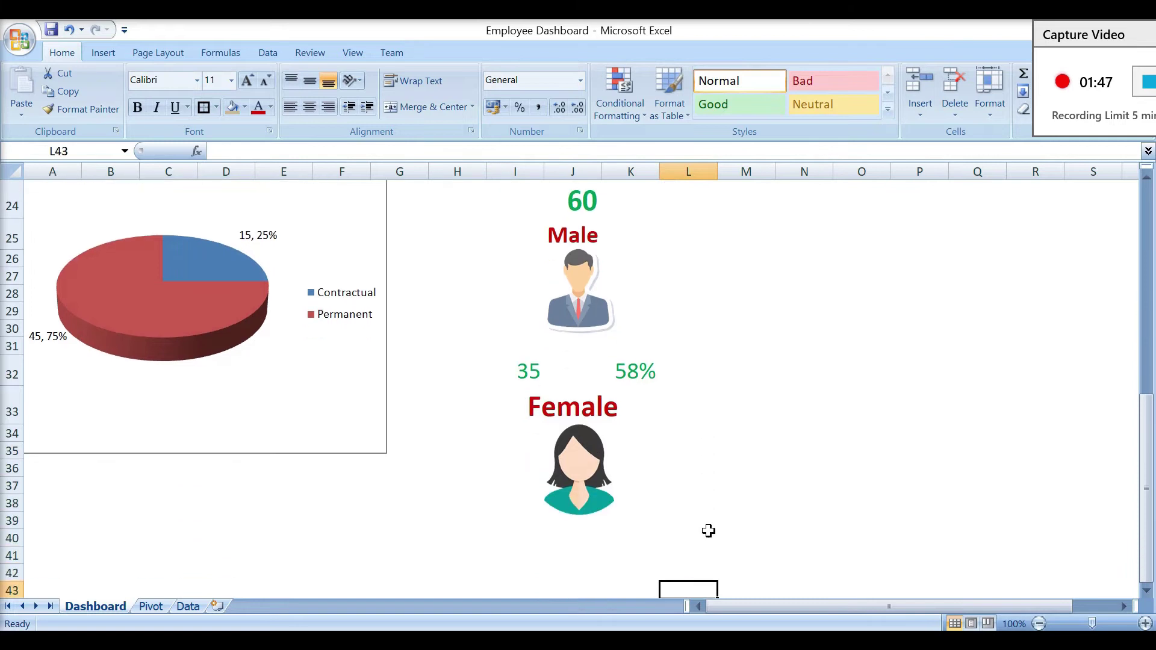
Step: Link I39, below the female picture, to the Female count in the Male Vs Female Ratio pivot table
key(Left)
key(Left)
key(Left)
key(Left)
click(495, 522)
text(=)
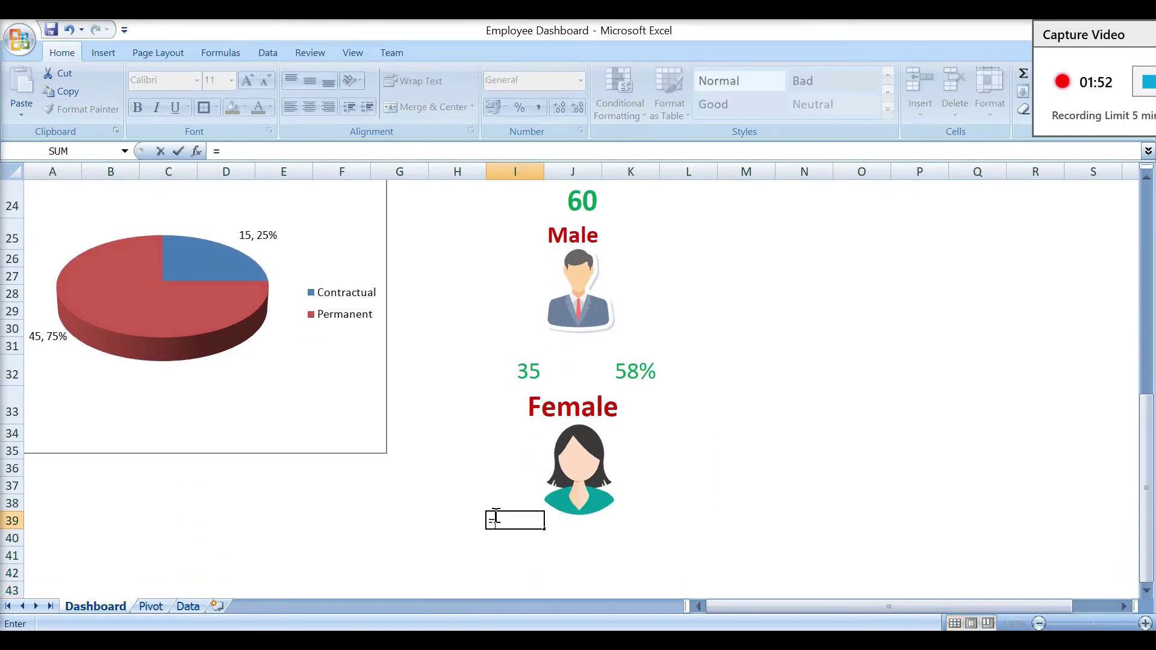
click(160, 607)
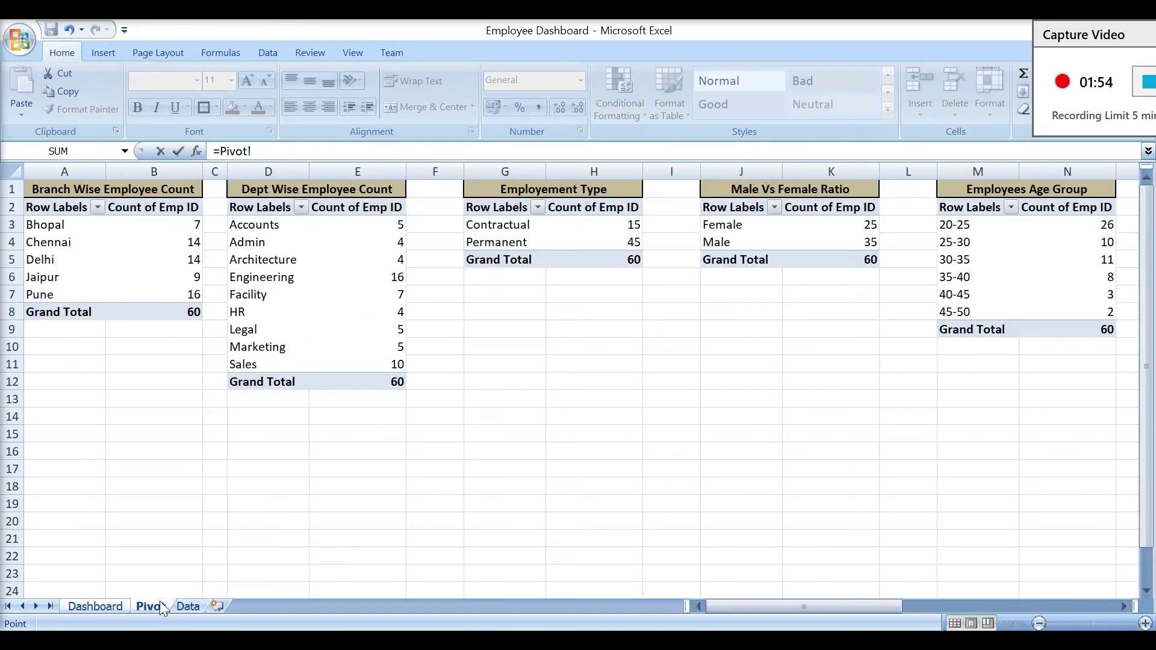
click(852, 224)
key(Return)
Step: In K39, divide the pivot table's Female count by its grand total and format the result as a percentage
key(Right)
key(Right)
text(=)
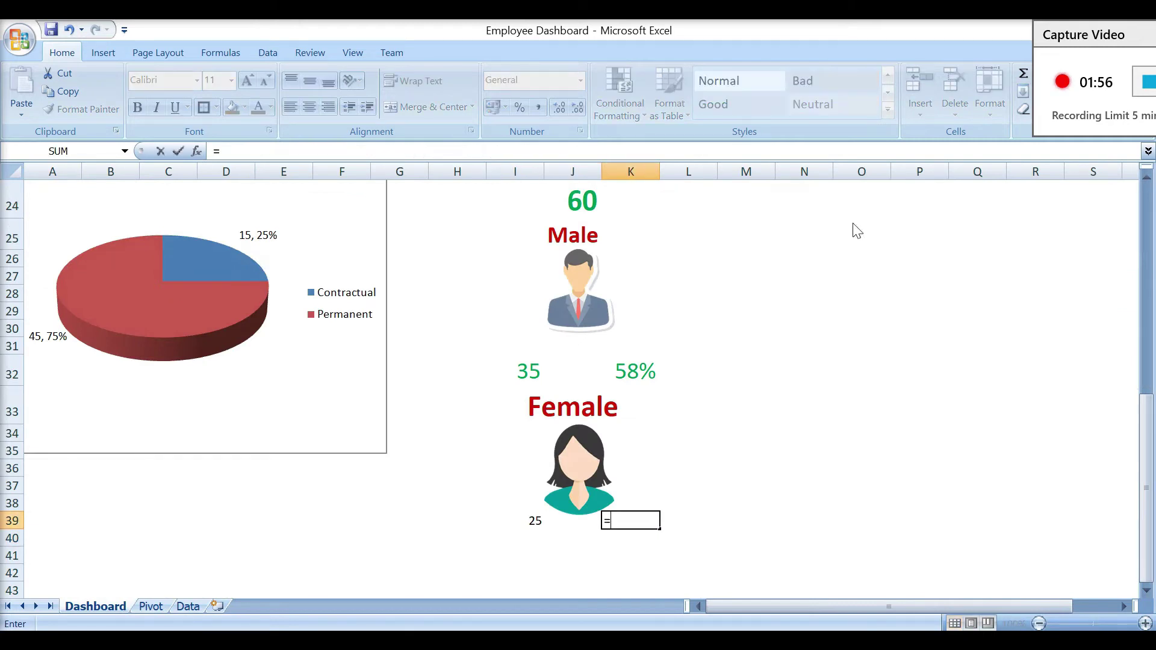
click(150, 607)
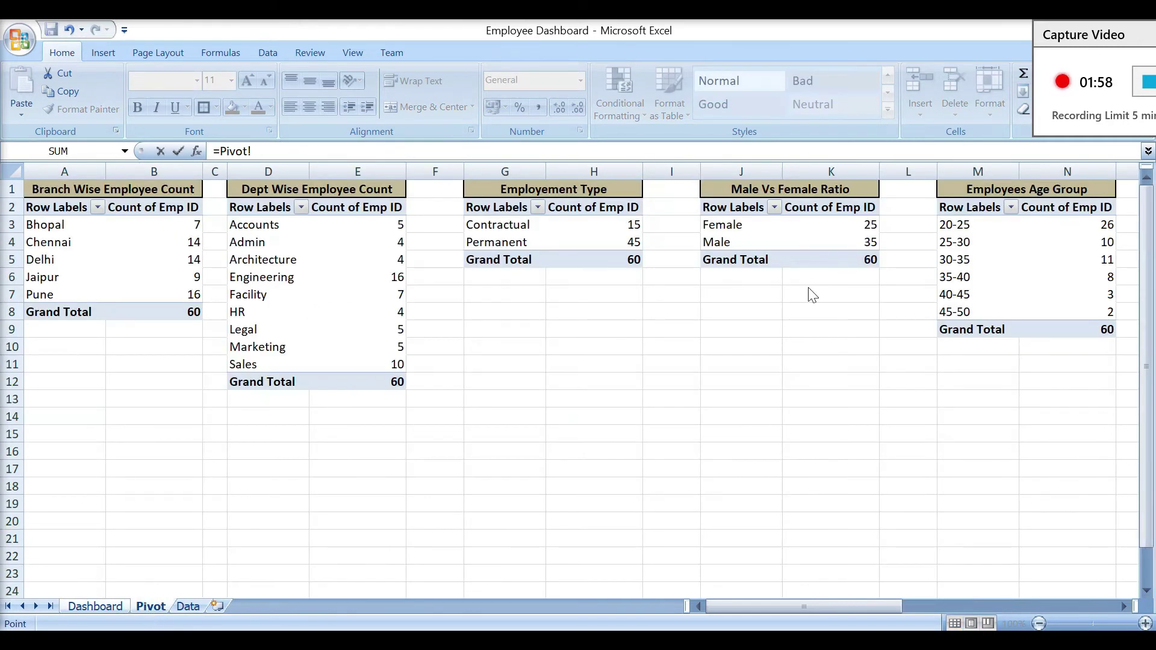
click(850, 221)
text(/)
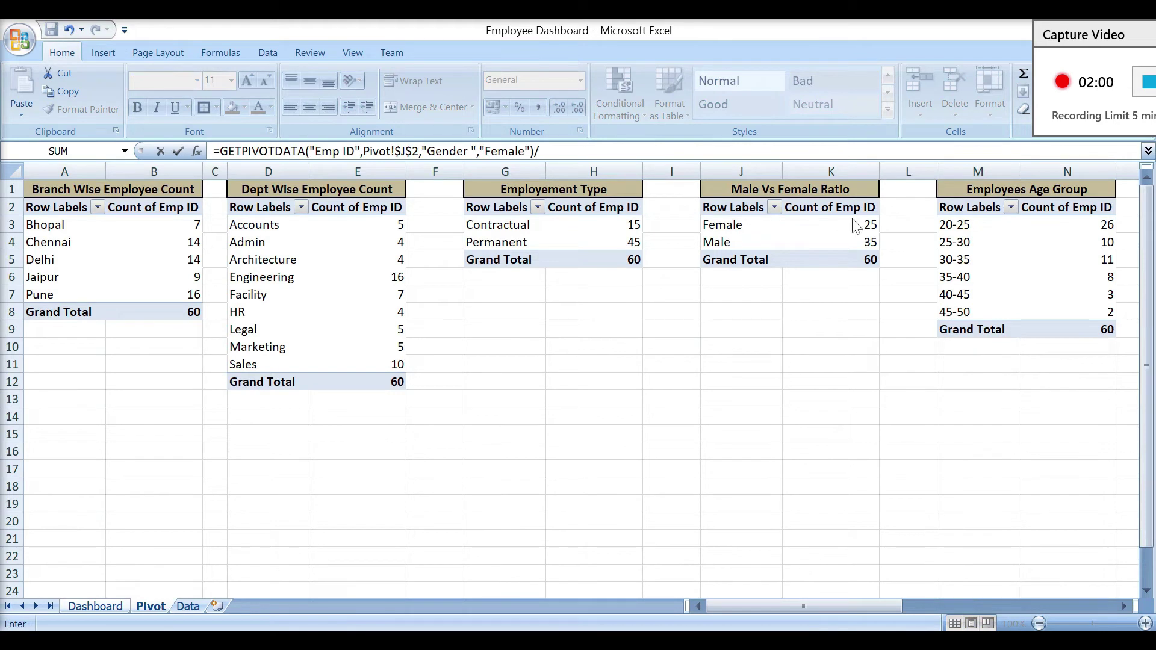
click(852, 259)
key(Return)
key(Up)
key(Left)
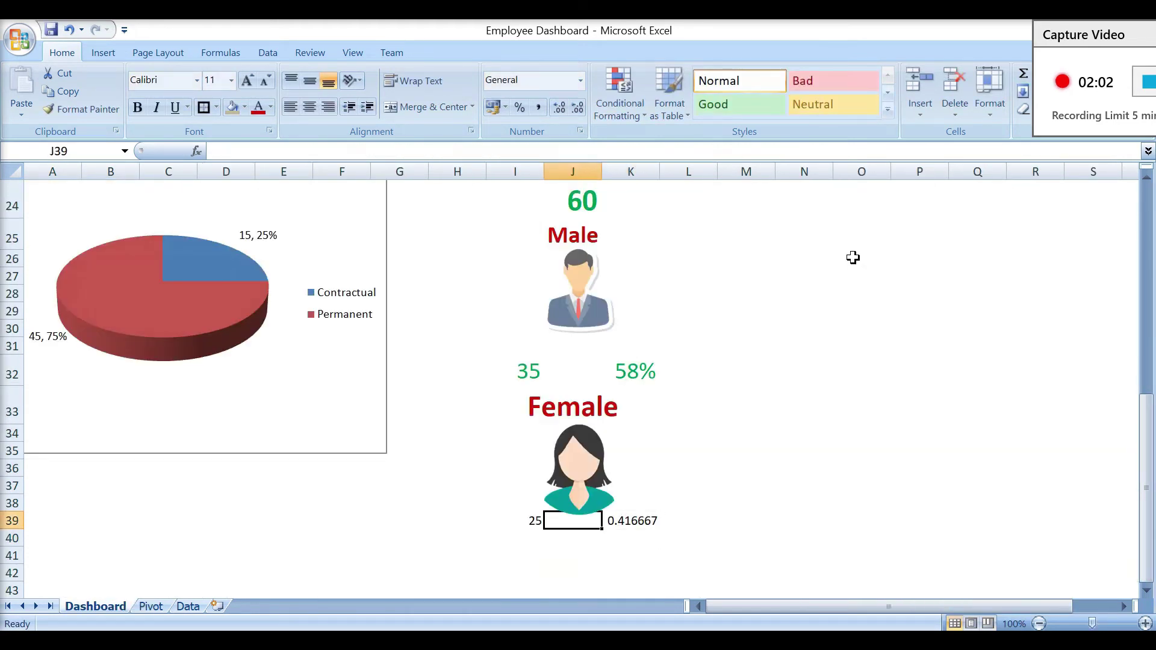
key(Right)
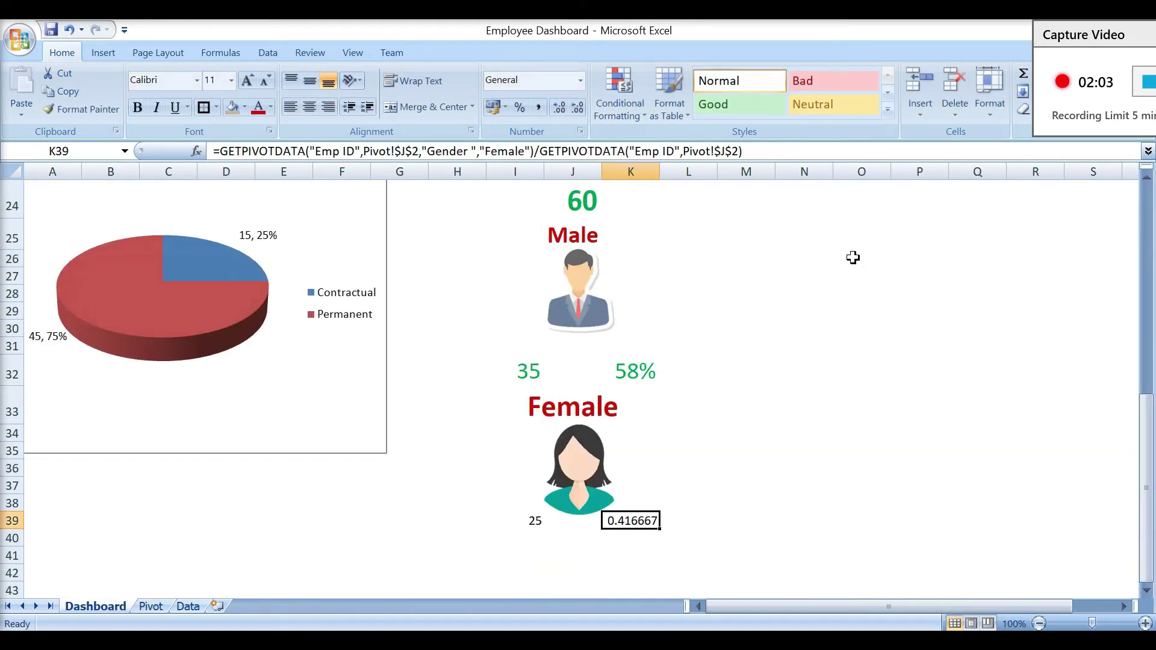
click(518, 108)
Step: Format the female count and percentage in I39:K39 as green text at font size 25
click(530, 519)
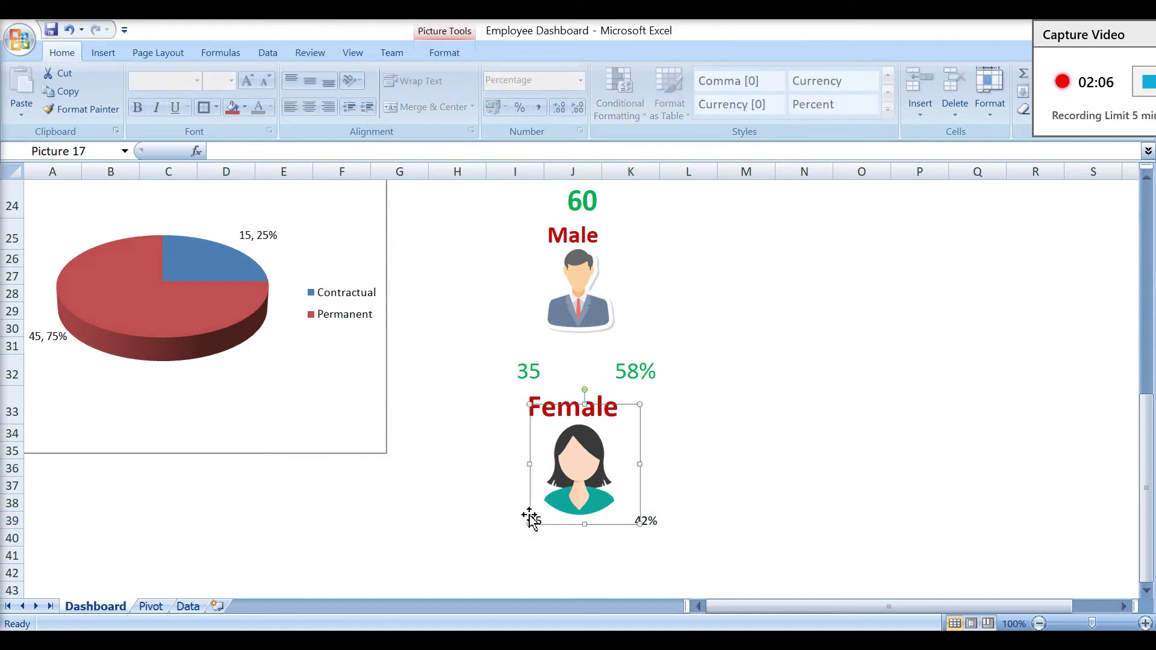
click(508, 522)
key(shift+Right)
key(shift+Right)
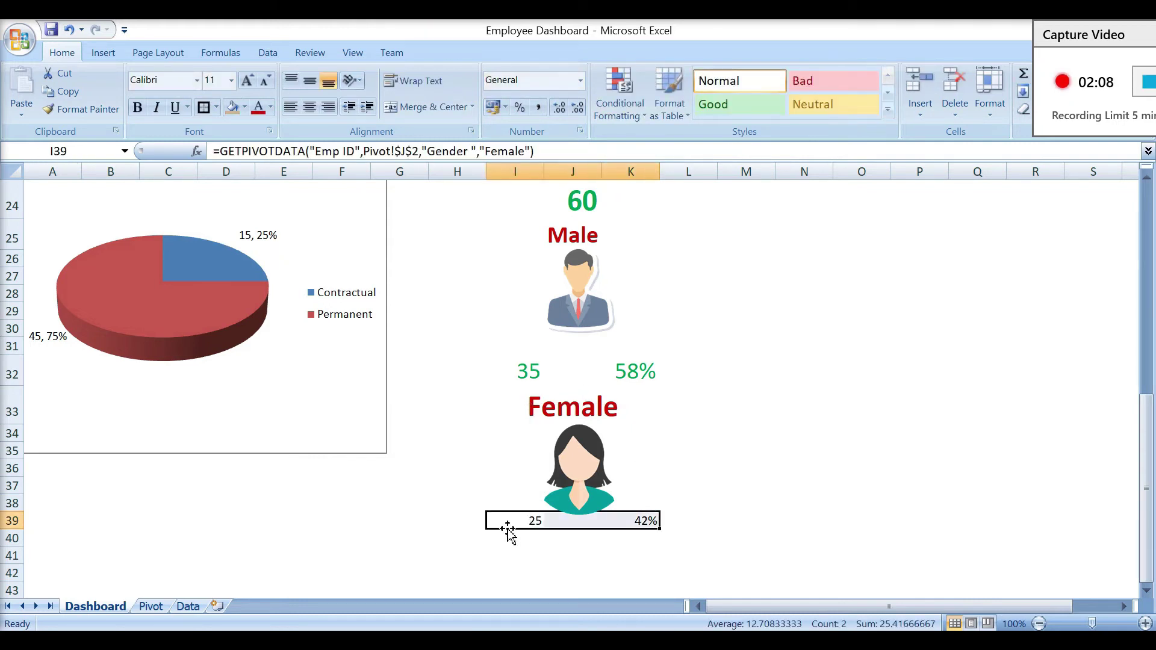
click(212, 80)
text(25)
key(Return)
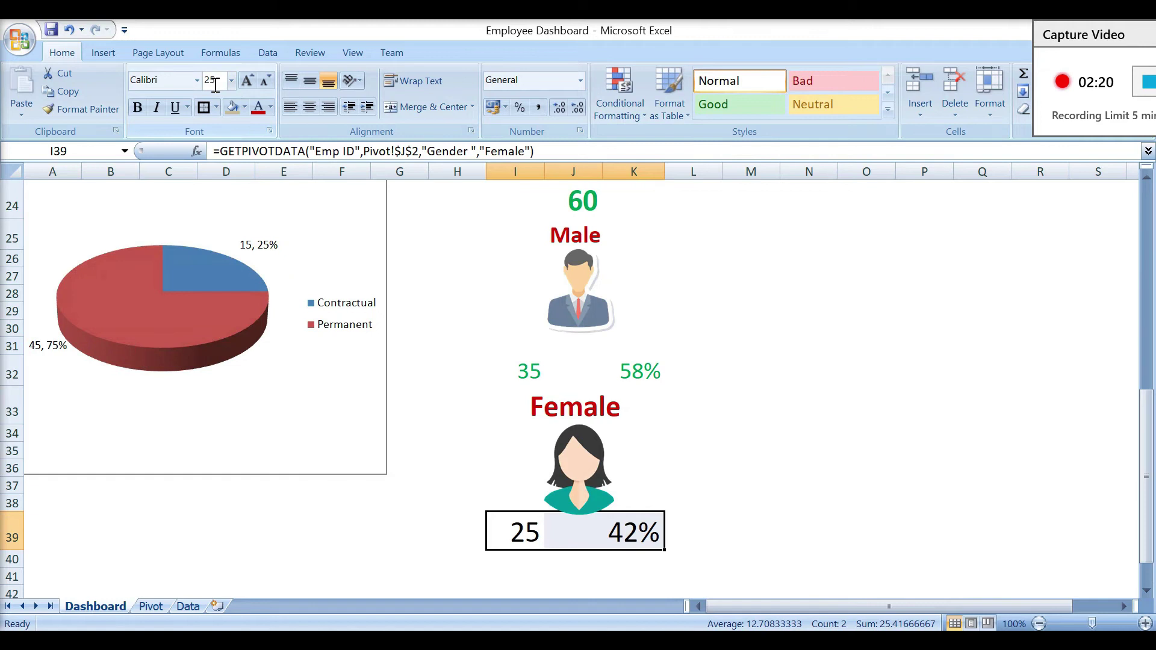
click(270, 107)
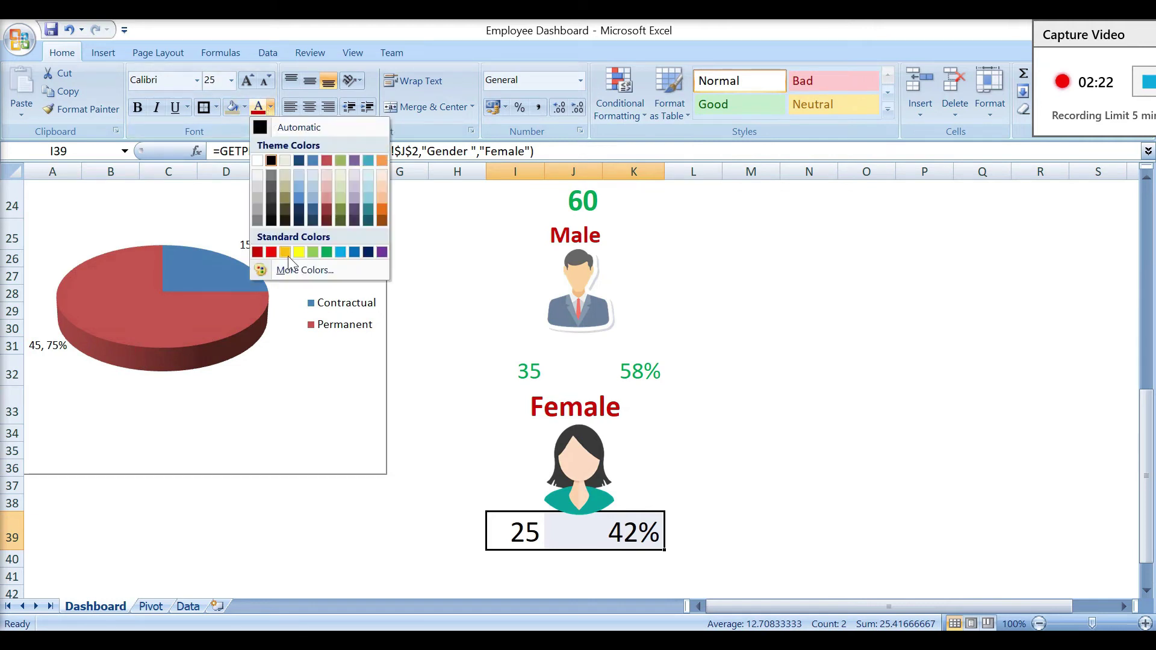
click(326, 251)
Step: Review the Employees Headcount section from its title down to the female count and percentage
click(676, 305)
key(Up)
key(Up)
key(Up)
key(Up)
key(Up)
key(Up)
key(Up)
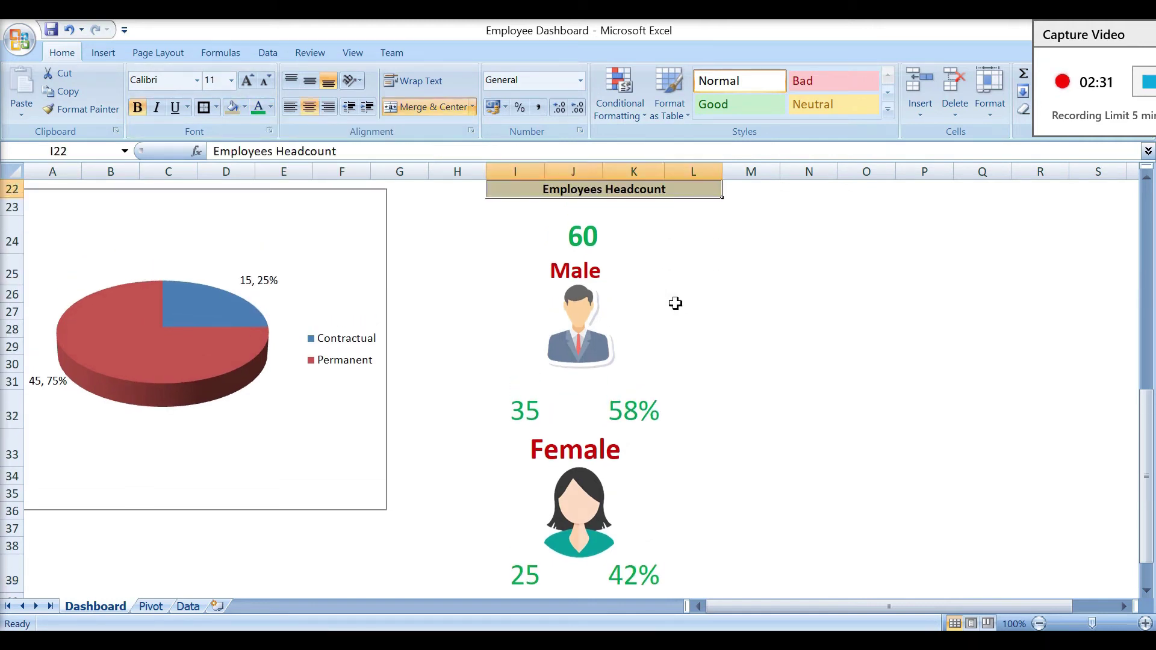
key(Down)
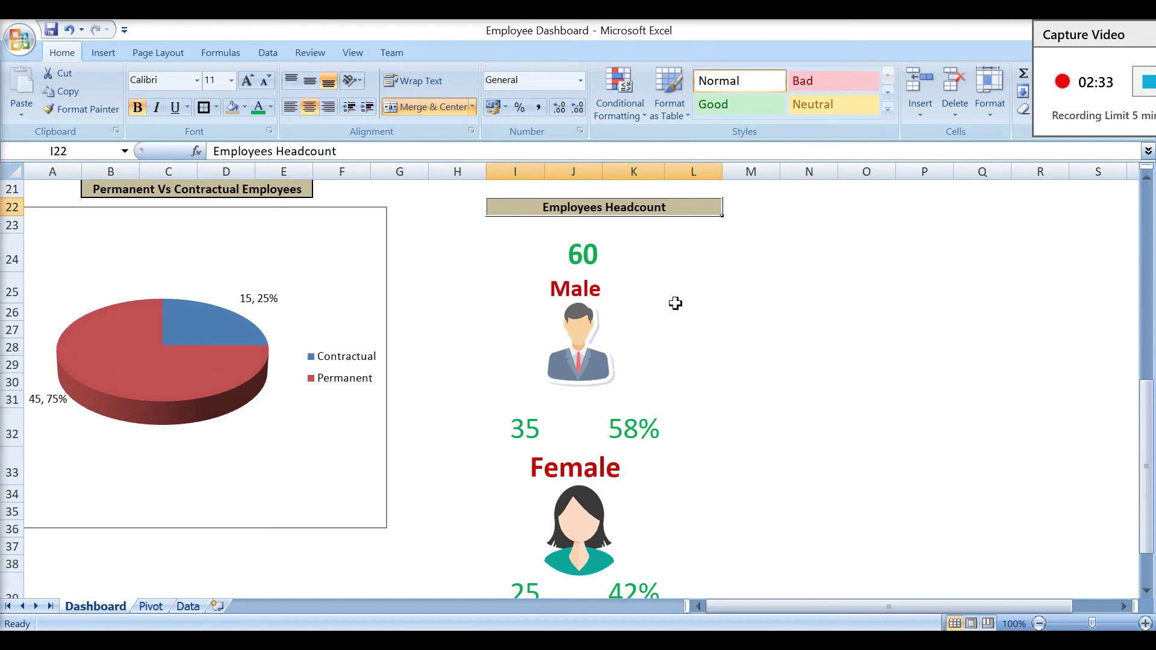
key(Down)
key(Down)
key(Down)
key(Down)
key(Down)
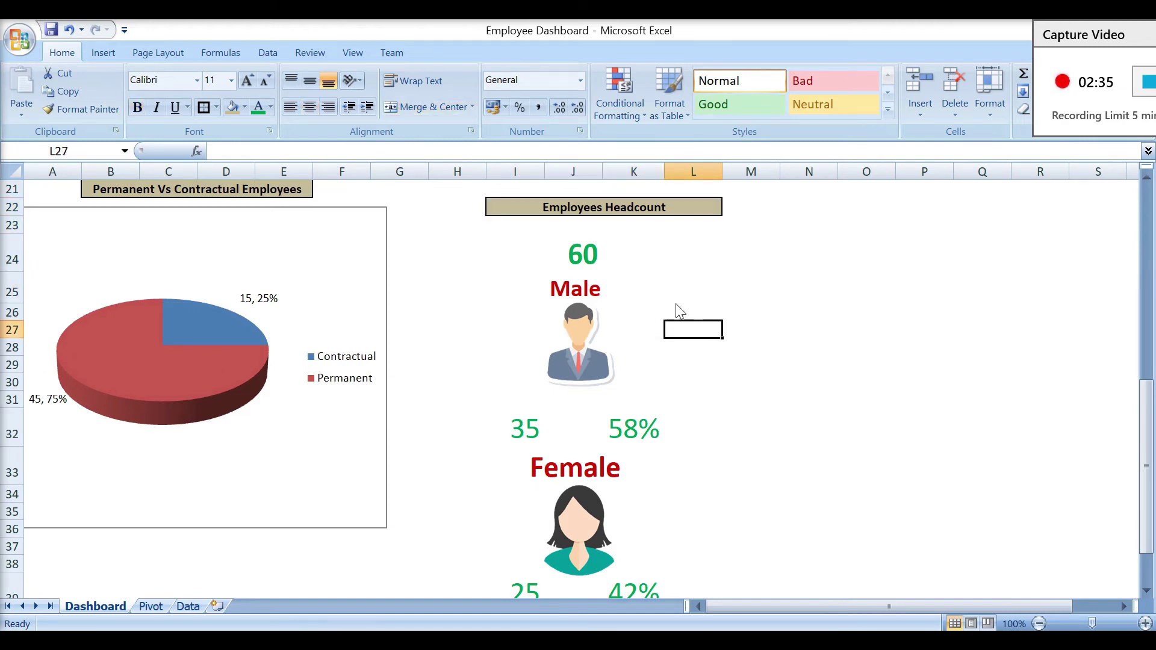
key(Left)
key(Left)
key(Down)
key(Down)
key(Down)
key(Down)
key(Down)
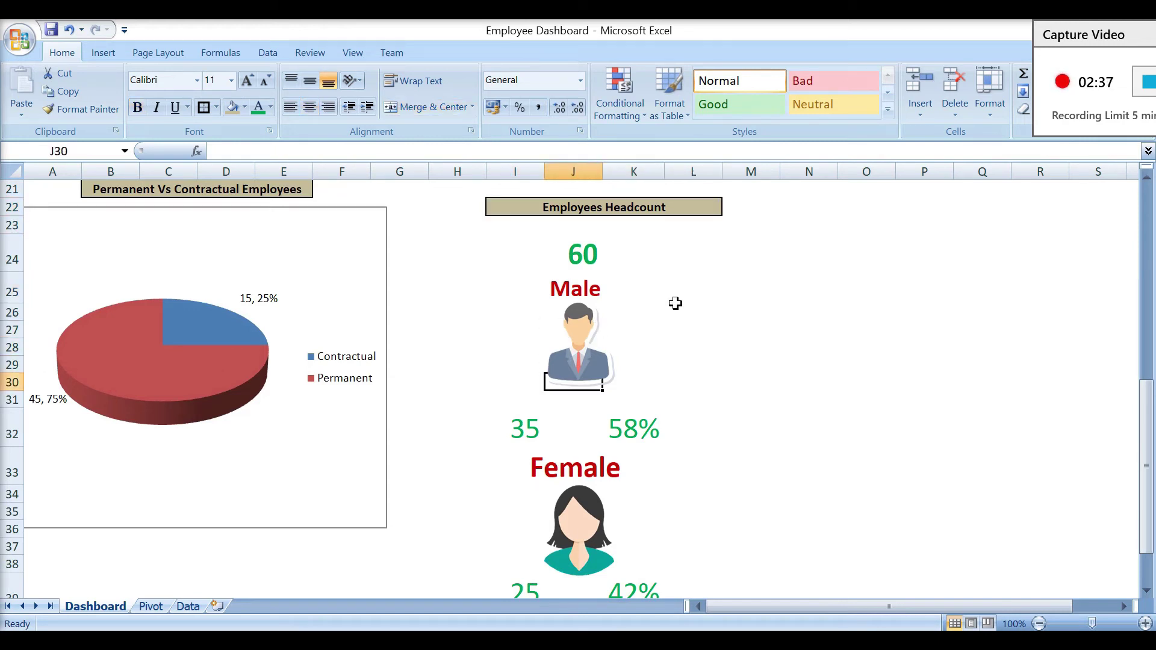
key(Down)
key(Down)
key(Down)
key(Down)
key(Down)
key(Down)
key(Down)
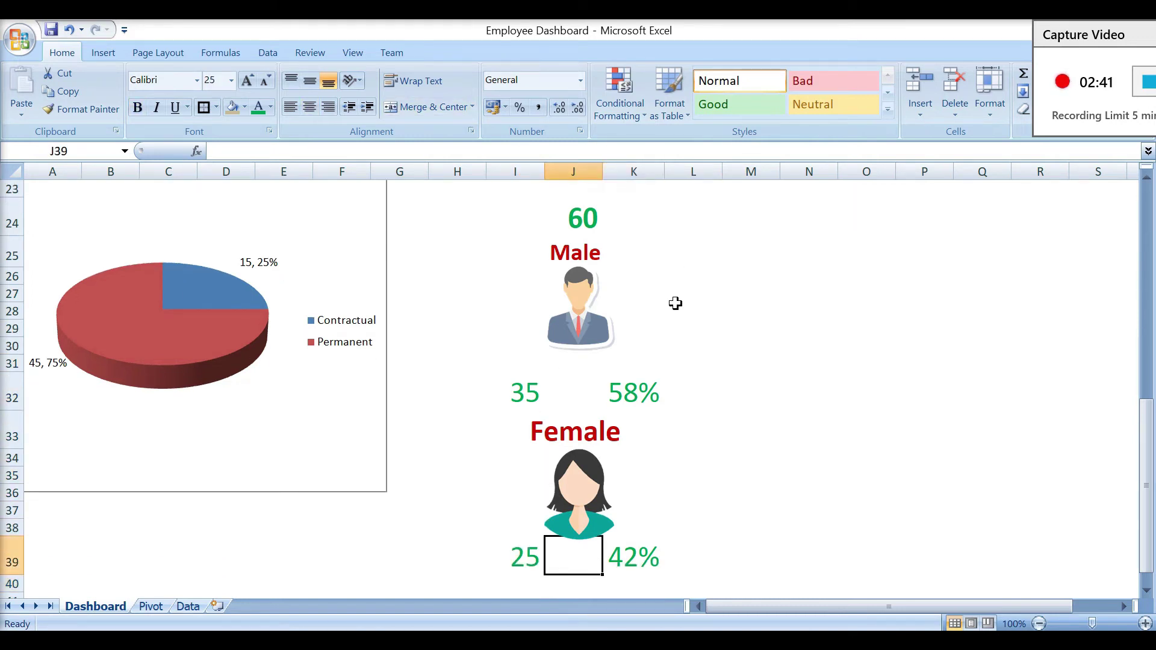
key(Right)
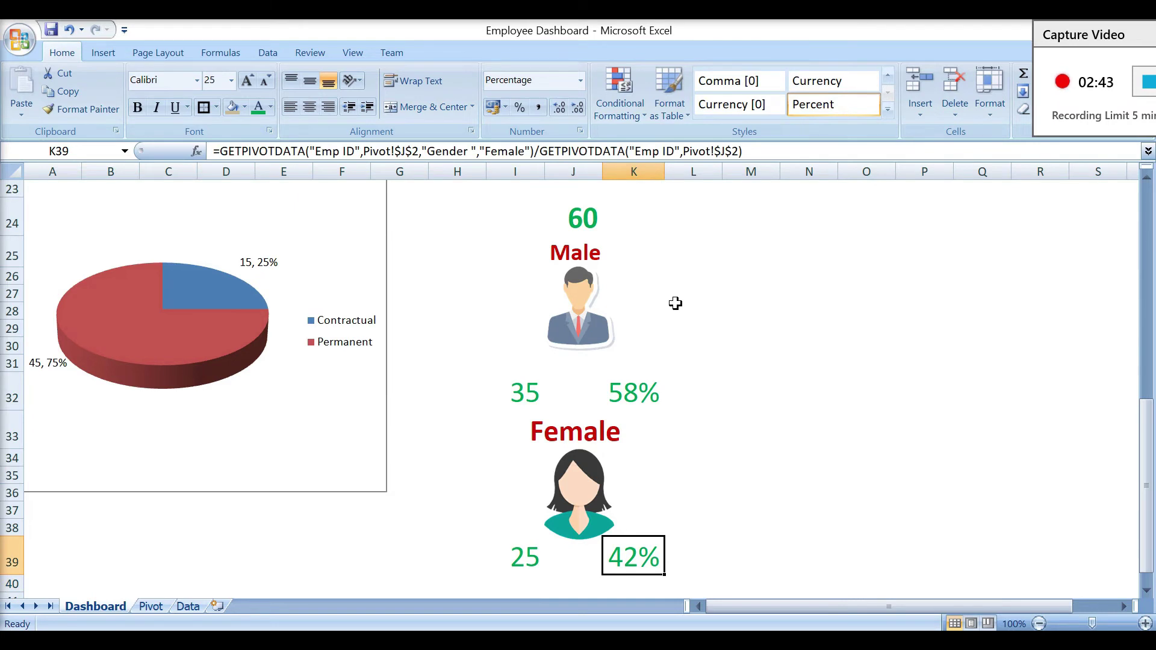
key(Up)
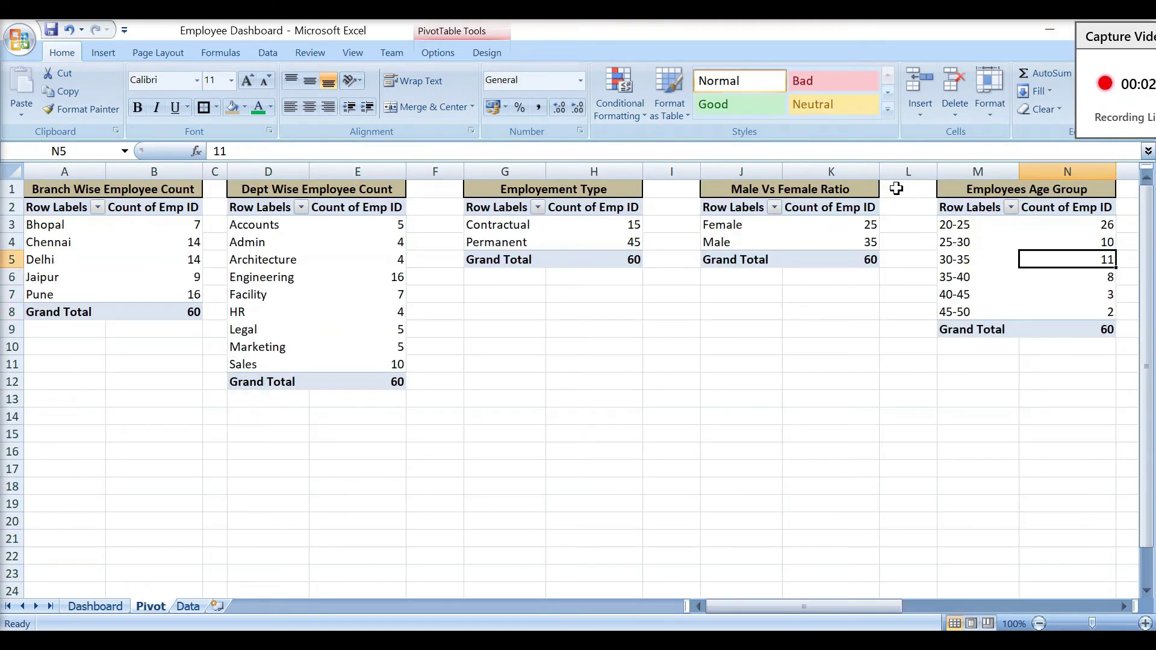
Step: Insert a 3-D clustered column chart from the Employees Age Group pivot data in M3:N8
key(Up)
key(Left)
key(Up)
key(shift+Right)
key(shift+Down)
key(shift+Down)
key(shift+Down)
key(shift+Down)
key(shift+Down)
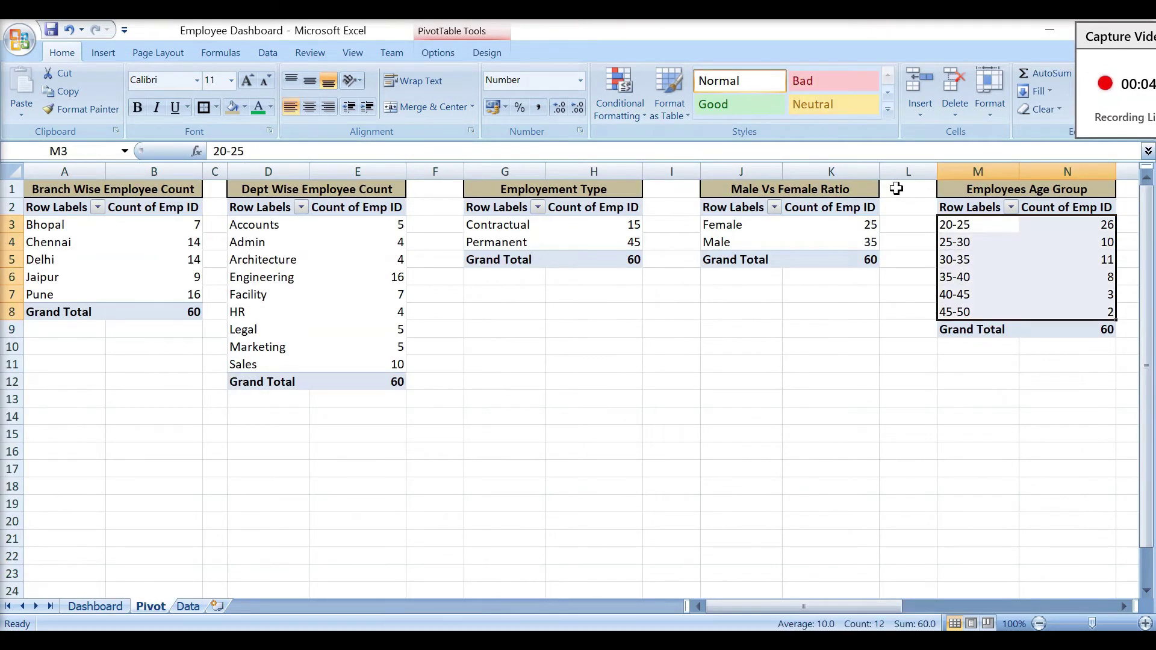
click(102, 55)
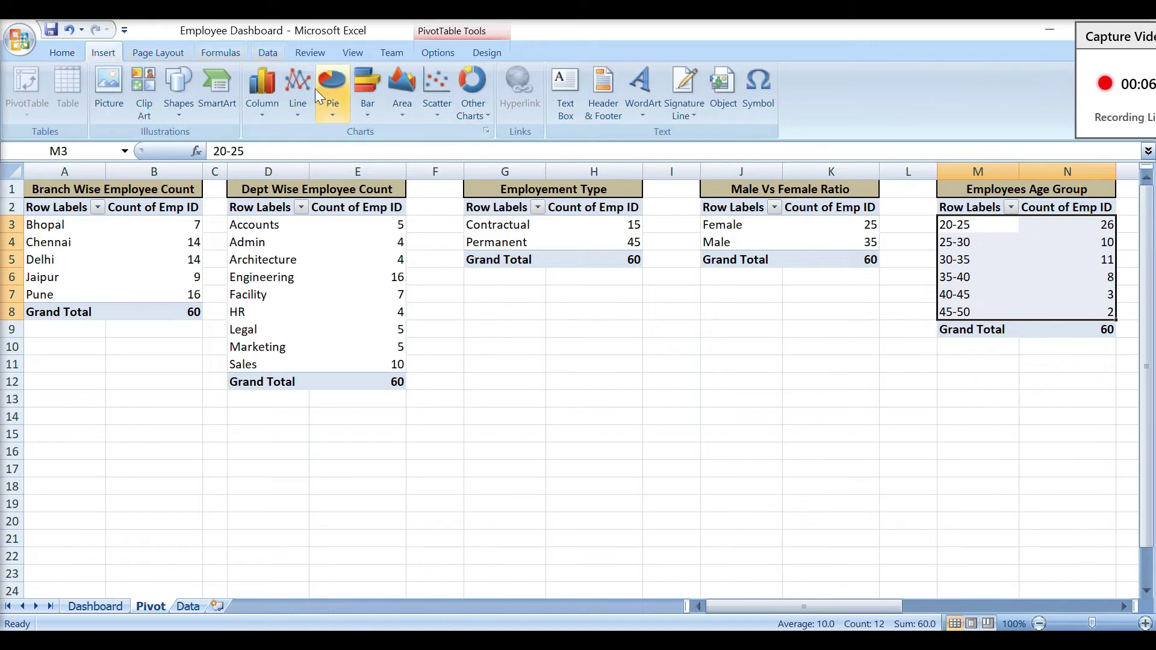
click(262, 96)
click(266, 230)
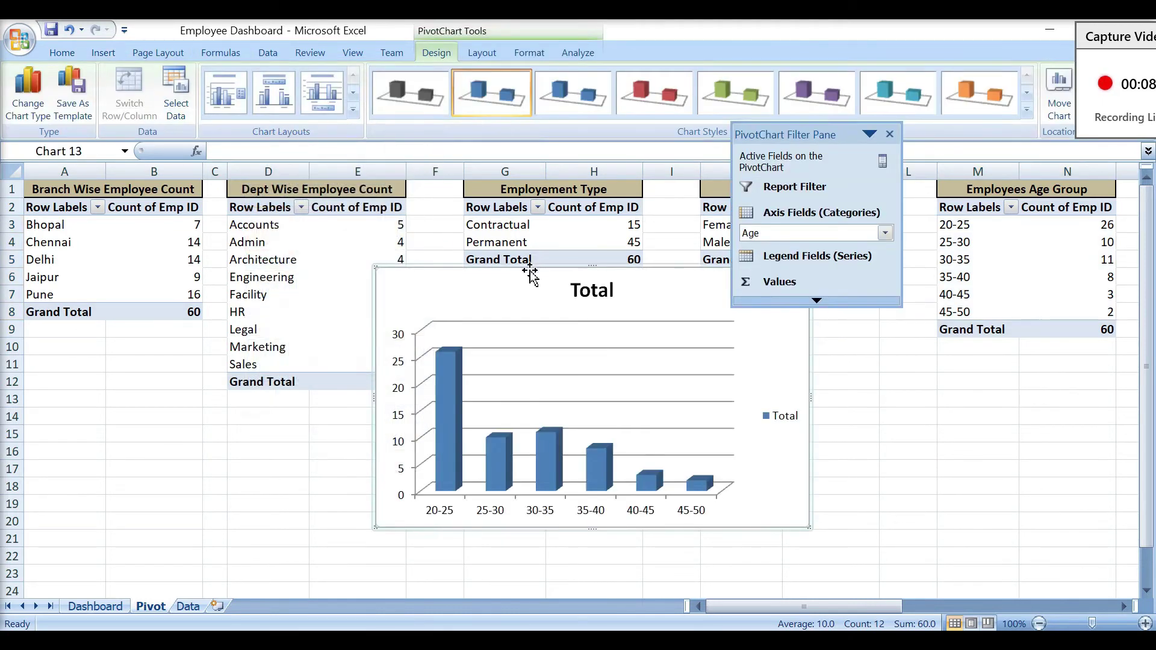
Step: Move the age group chart to the Dashboard sheet, beside the Department Wise Employees Count chart
key(ctrl+x)
click(95, 607)
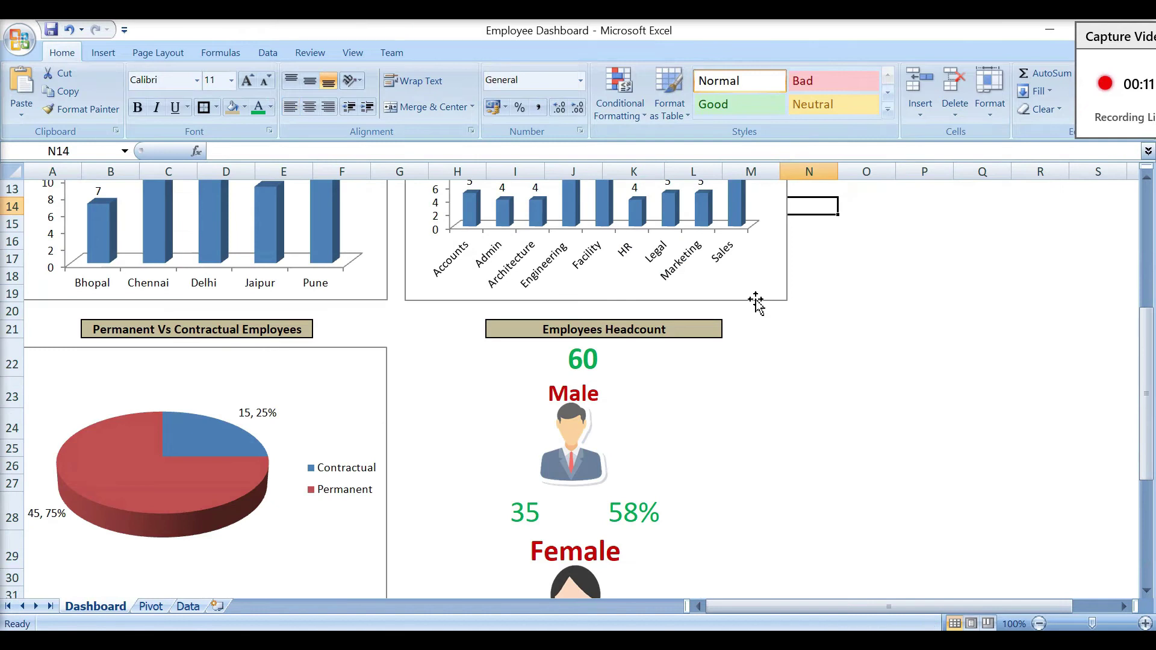
click(924, 301)
key(Up)
key(Up)
key(Up)
key(Up)
key(Up)
key(Up)
key(Up)
key(Up)
key(Up)
key(Up)
key(Up)
key(Up)
key(Up)
key(Up)
key(Up)
key(Up)
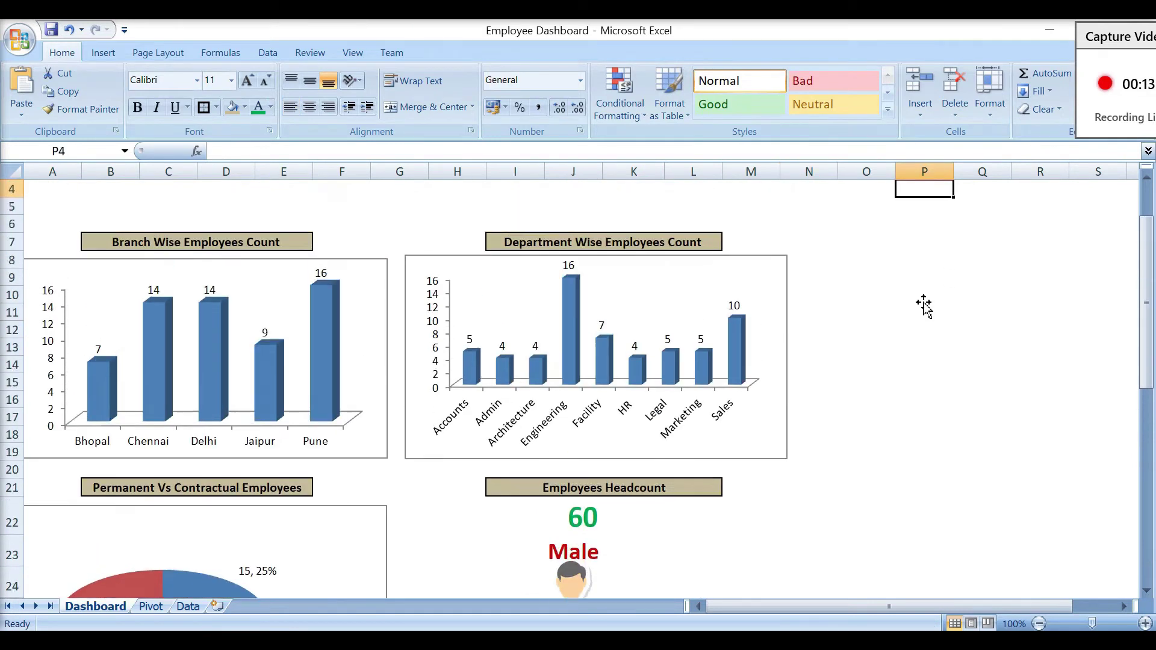
key(Down)
key(Down)
key(Down)
key(Down)
key(ctrl+v)
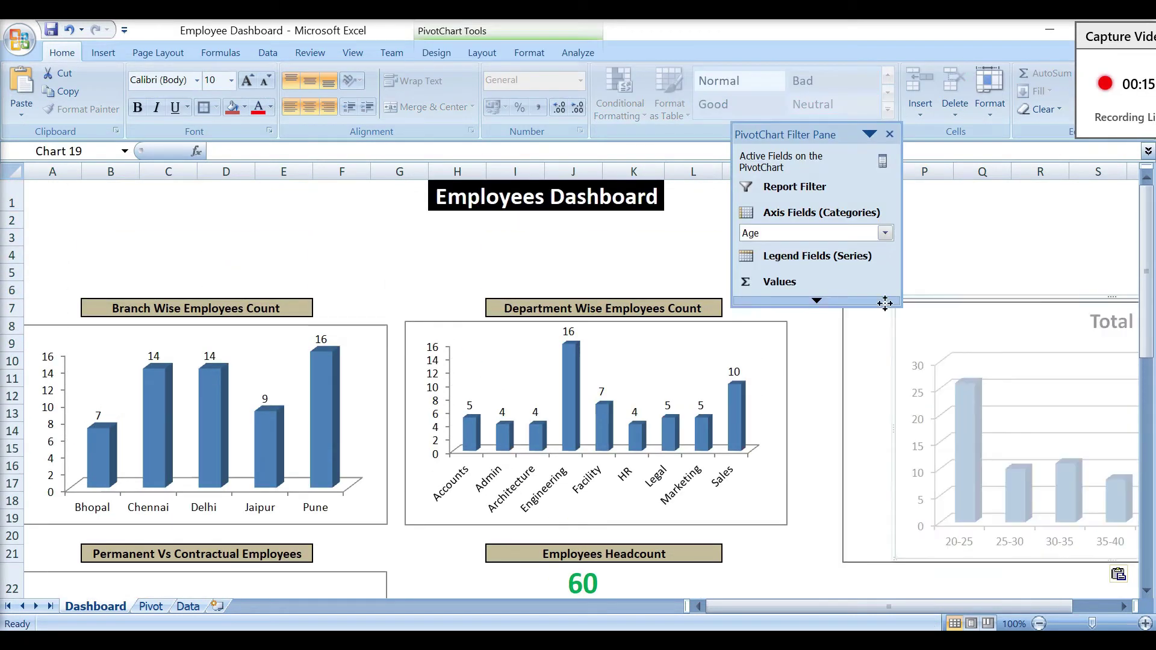
Step: Delete the Total title and the gridlines from the age group chart
click(1021, 338)
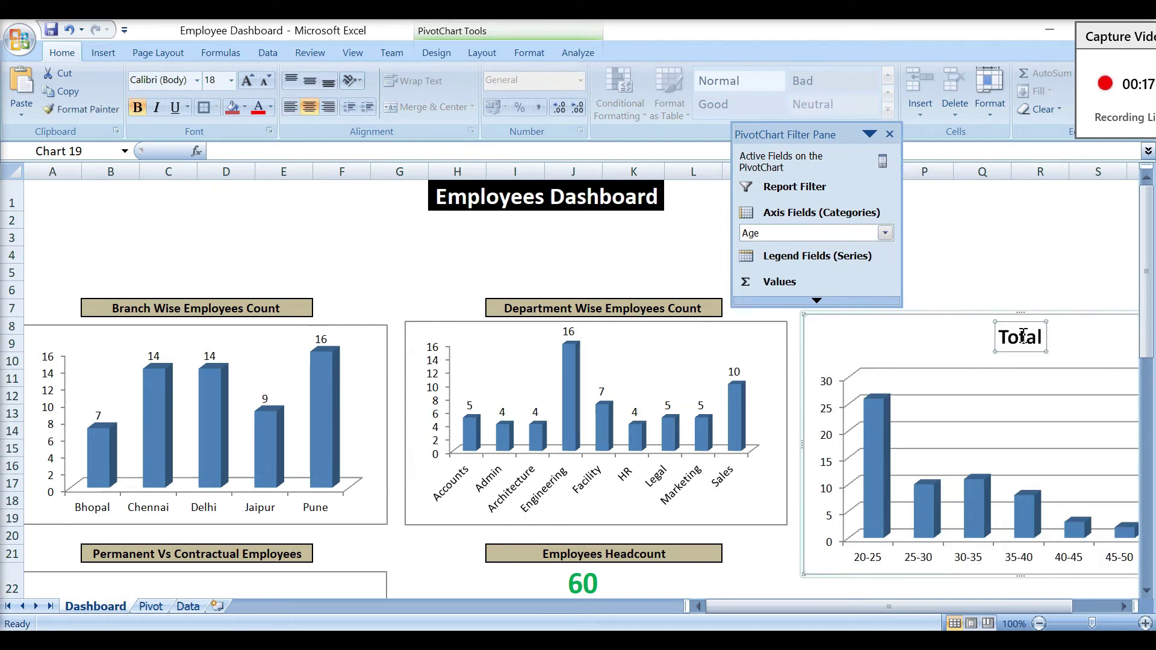
key(Delete)
click(1018, 331)
key(Delete)
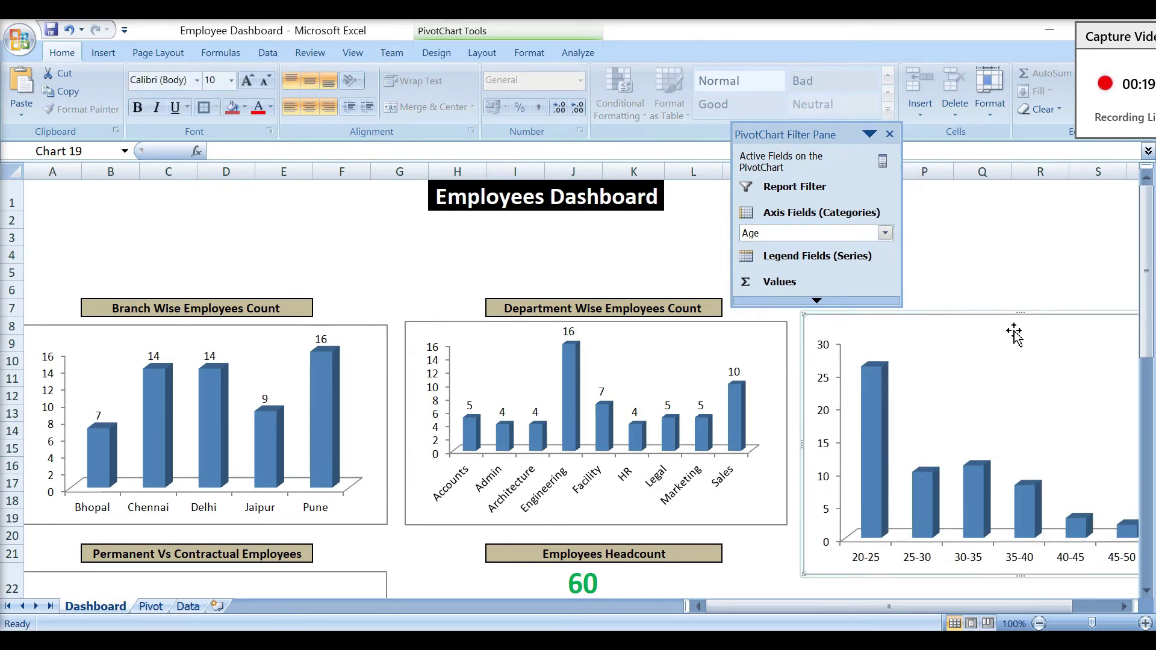
Step: Delete the age group chart's legend and shrink the chart to line up with the department chart
click(787, 566)
key(Right)
key(Right)
key(Right)
key(Right)
key(Right)
key(Right)
key(Right)
key(Right)
key(Right)
key(Right)
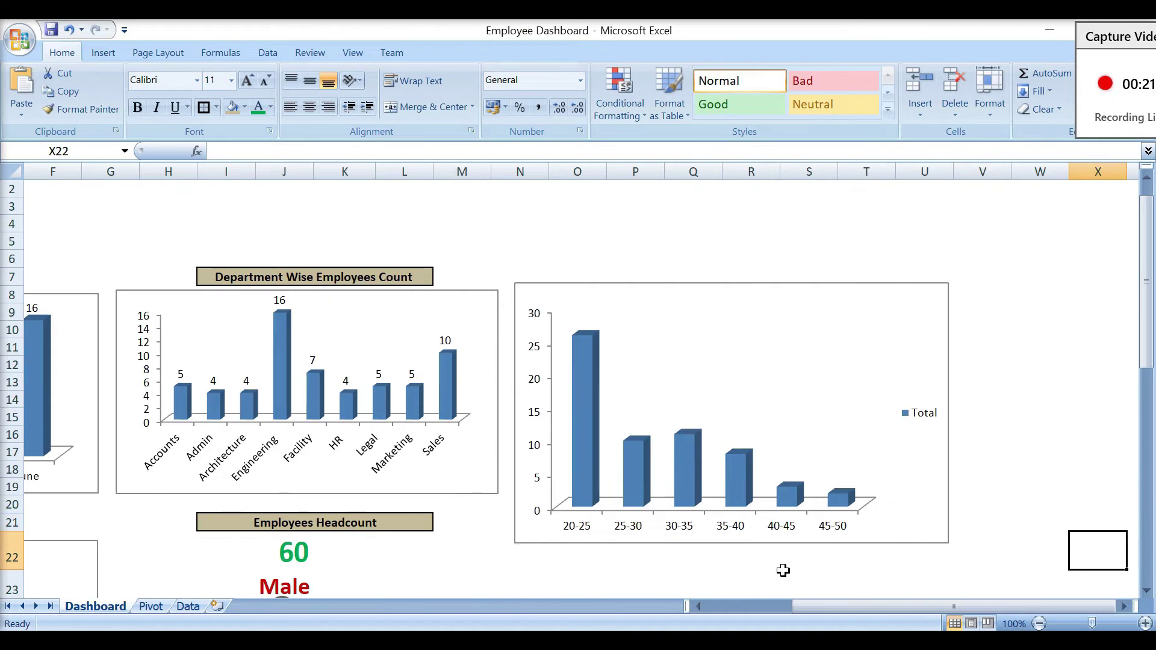
click(933, 414)
key(Delete)
drag(946, 286, 891, 307)
drag(703, 545, 703, 493)
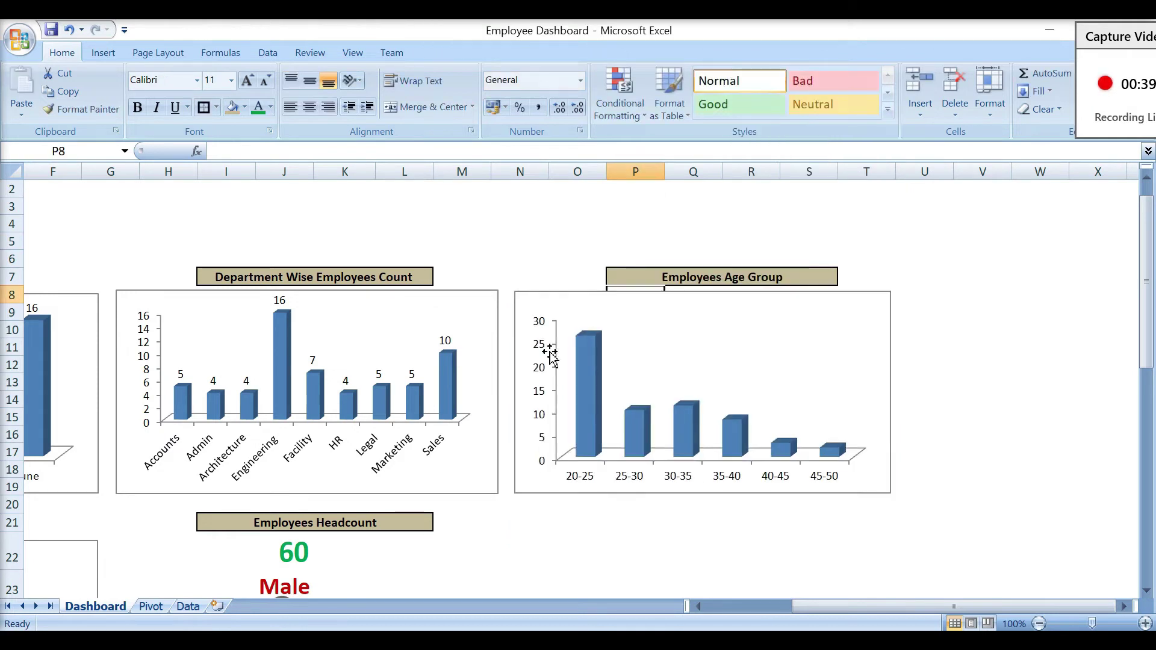
Step: Add data labels to the columns of the Employees Age Group chart
right_click(597, 356)
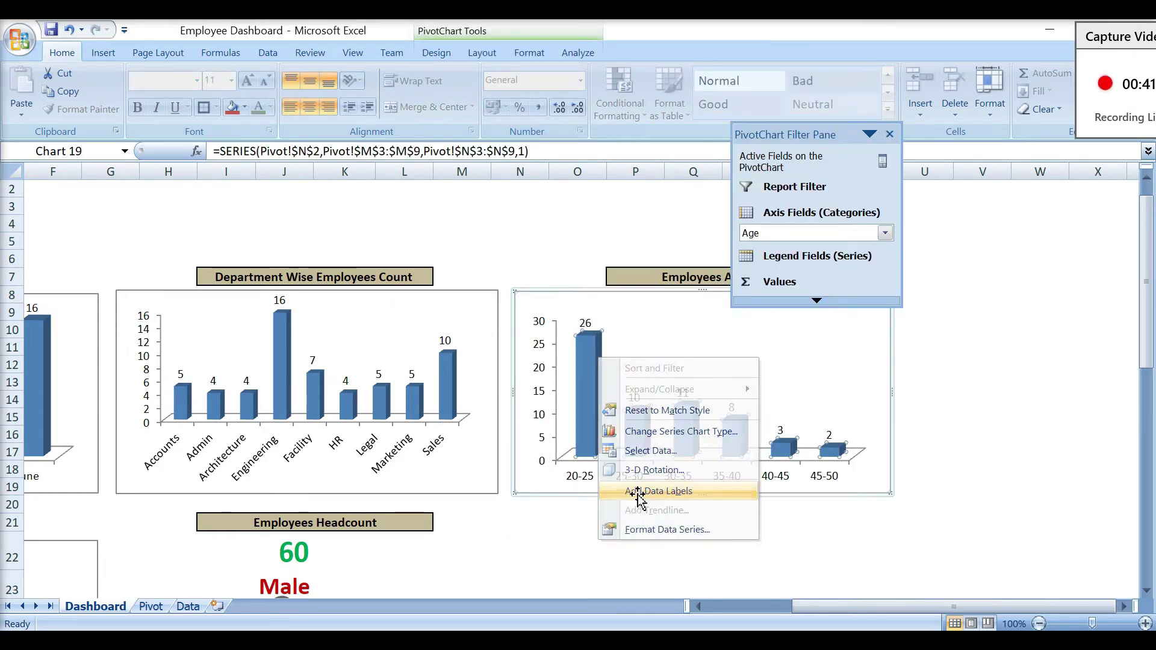
click(633, 494)
click(735, 536)
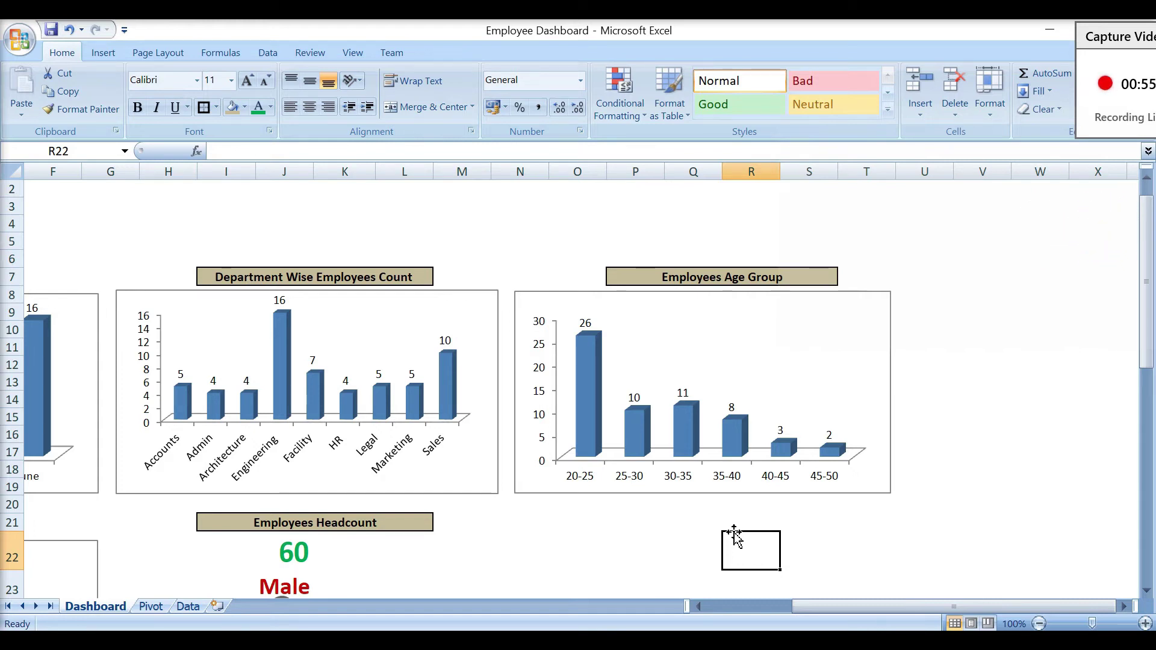
Step: Insert a 3-D clustered column chart from the Department Wise Average Salary pivot data in P3:Q11
click(155, 606)
click(956, 278)
key(Right)
key(Right)
key(Right)
key(Right)
key(Right)
key(Up)
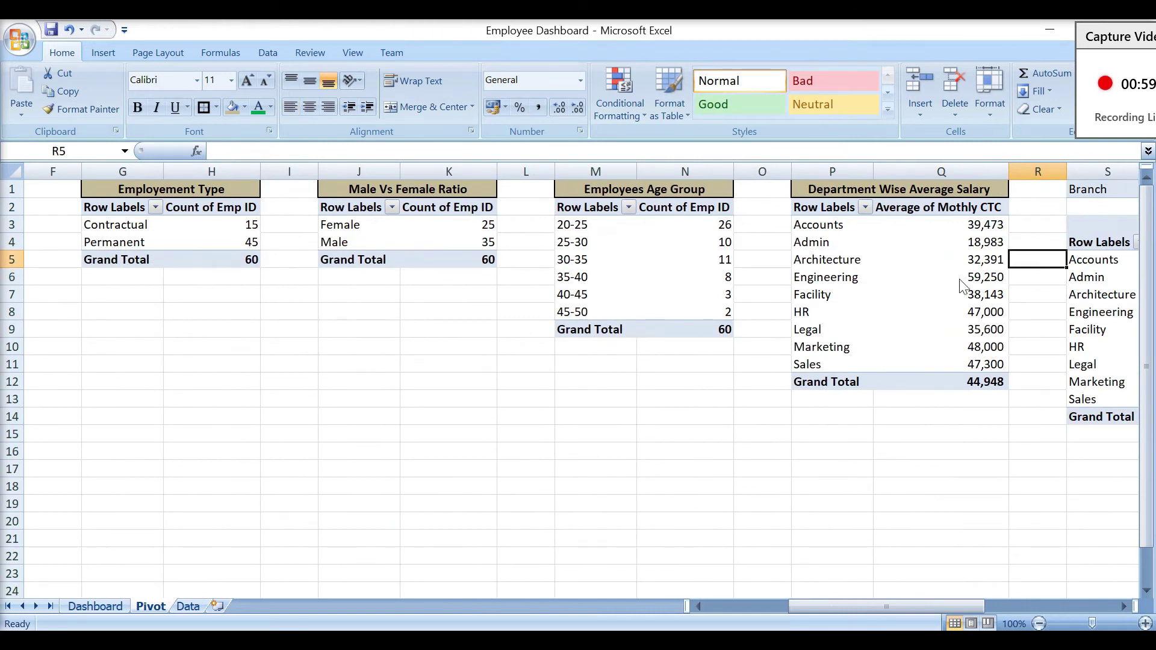
click(848, 224)
key(shift+Right)
key(shift+Down)
key(shift+Down)
key(shift+Down)
key(shift+Down)
key(shift+Down)
key(shift+Down)
key(shift+Down)
key(shift+Down)
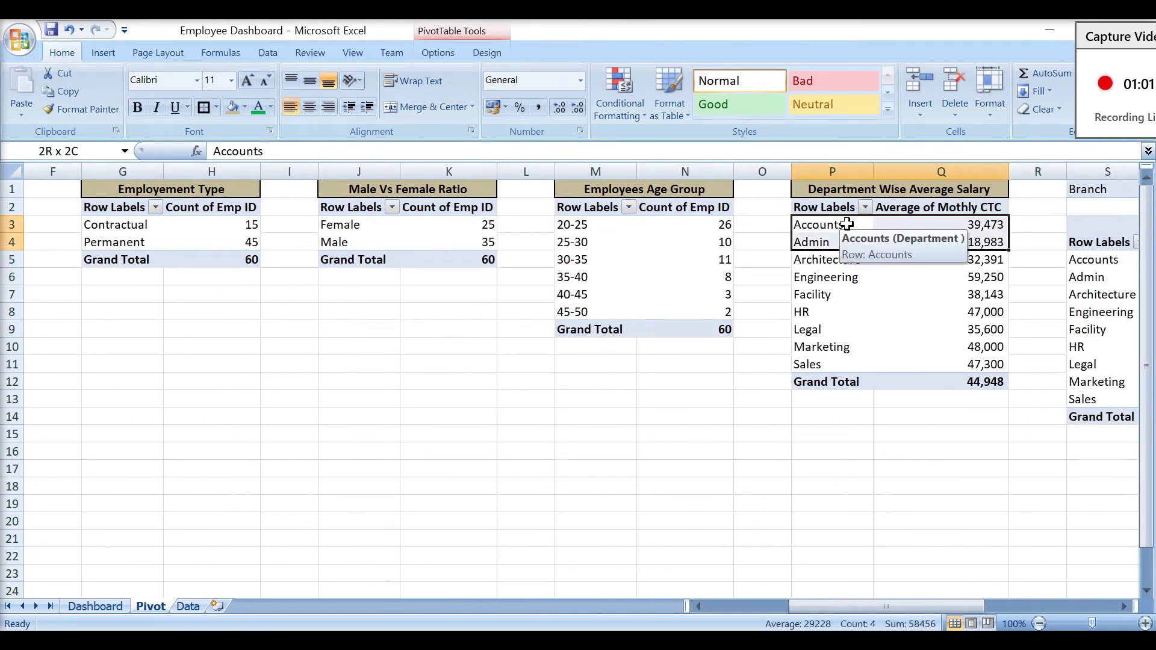
click(101, 54)
click(262, 91)
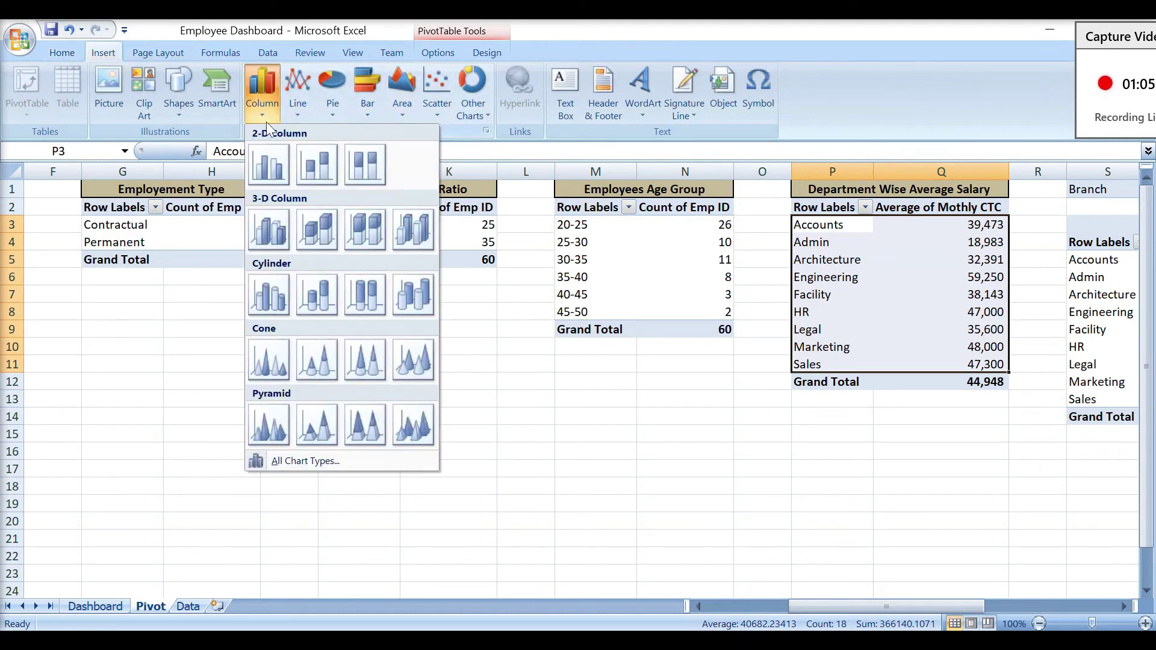
click(276, 209)
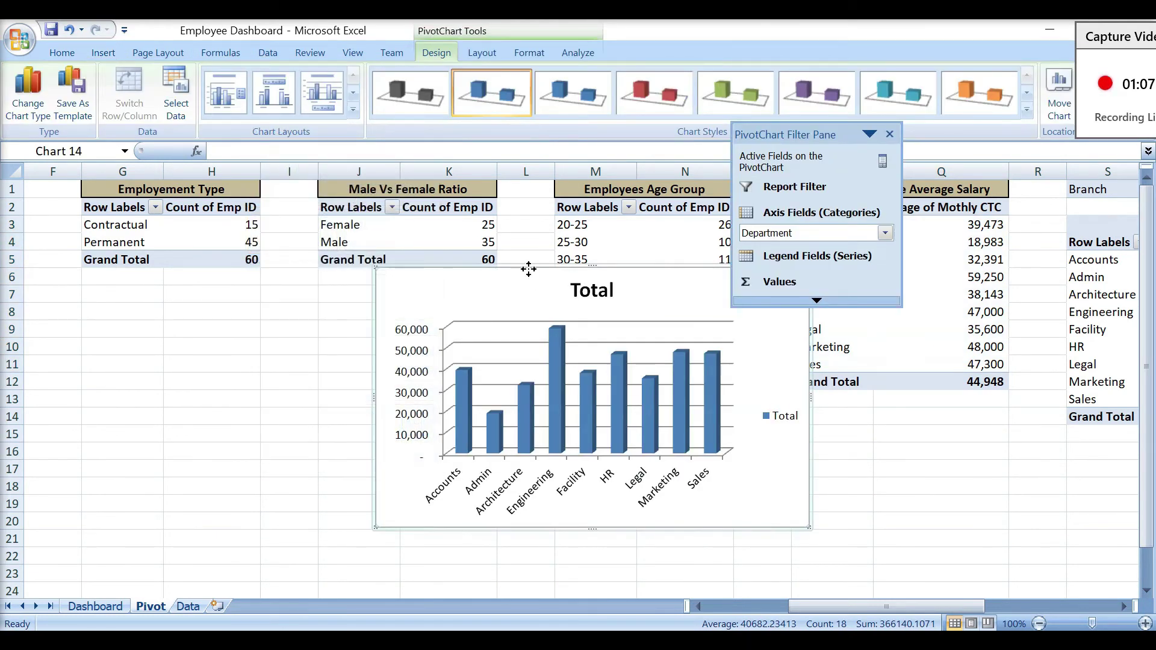
Step: Move the average salary column chart from the Pivot sheet to the Dashboard sheet, beneath the Employees Age Group chart
key(ctrl+x)
click(95, 606)
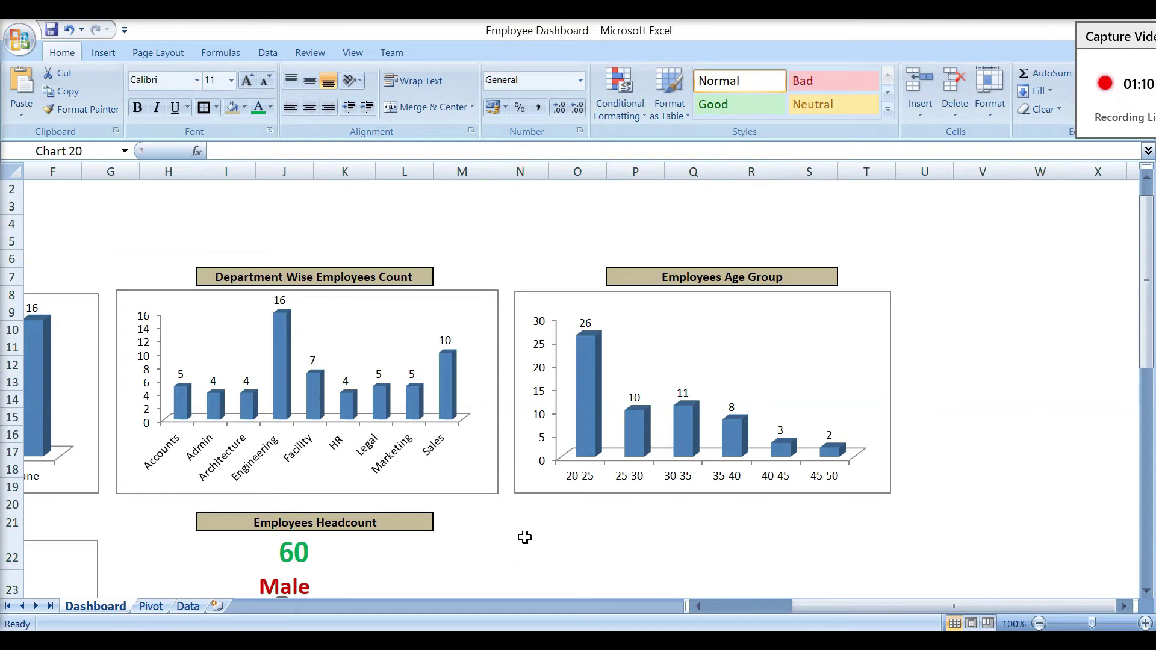
key(ctrl+v)
Step: Copy the Employees Headcount heading to O21 above the new column chart and change its text to Average Salary
click(409, 523)
key(ctrl+c)
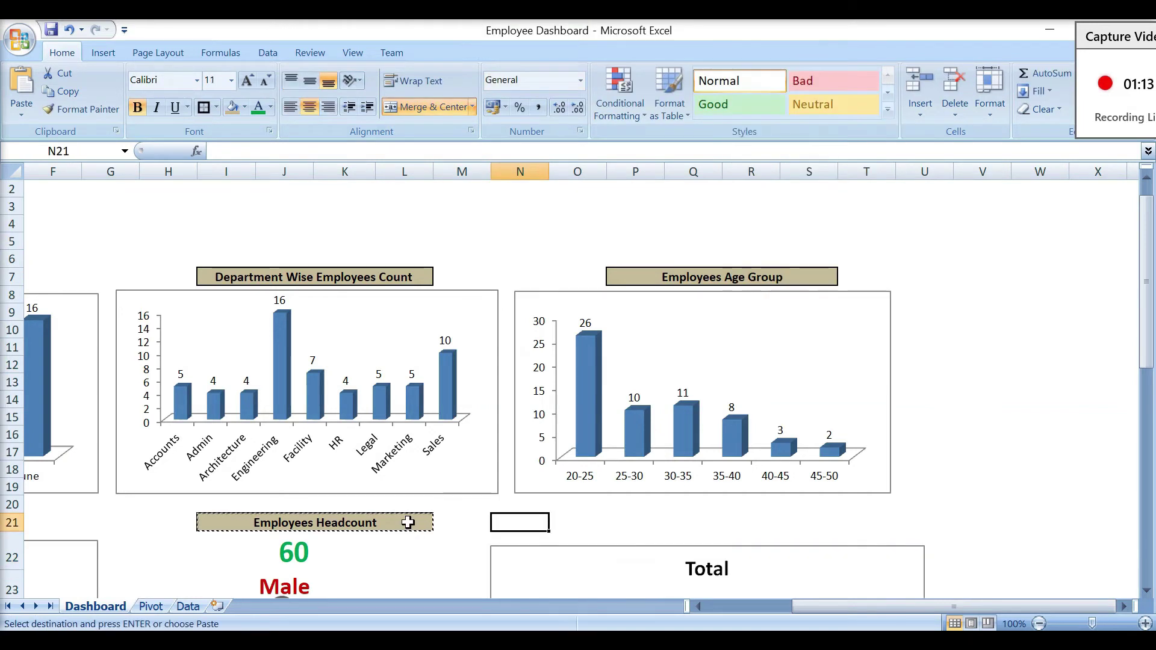
key(Right)
key(Return)
text(Average Salary)
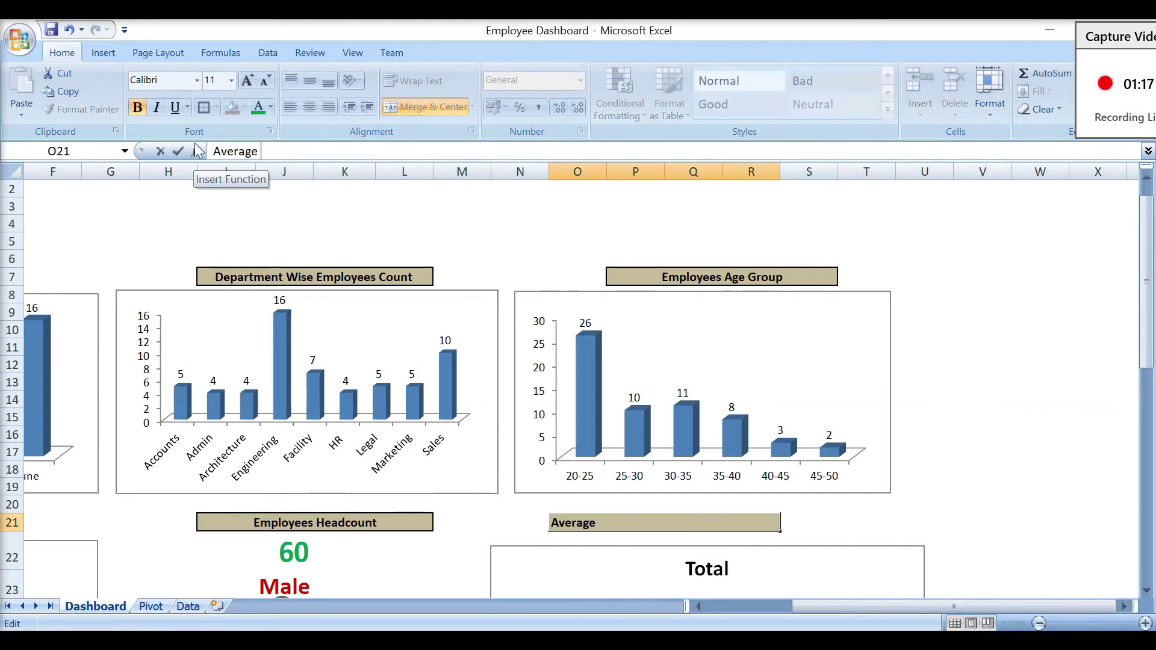
key(Return)
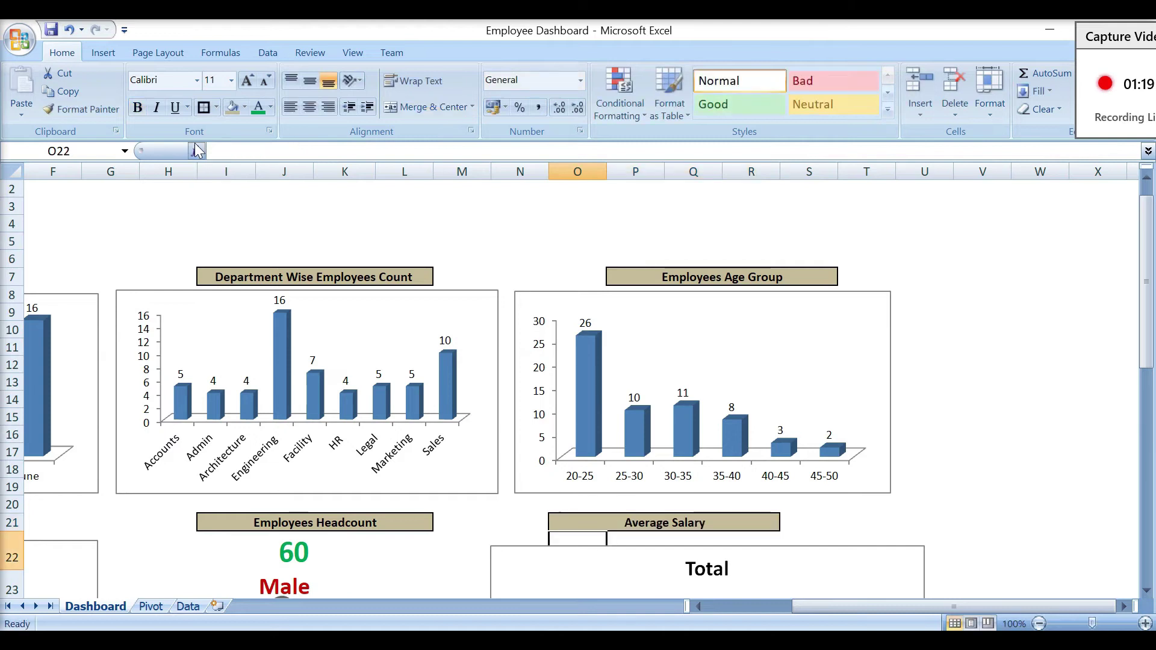
Step: Delete the Total title, the gridlines and the legend from the Average Salary chart
click(974, 512)
key(Down)
key(Down)
key(Down)
key(Down)
key(Down)
key(Down)
key(Down)
key(Down)
key(Down)
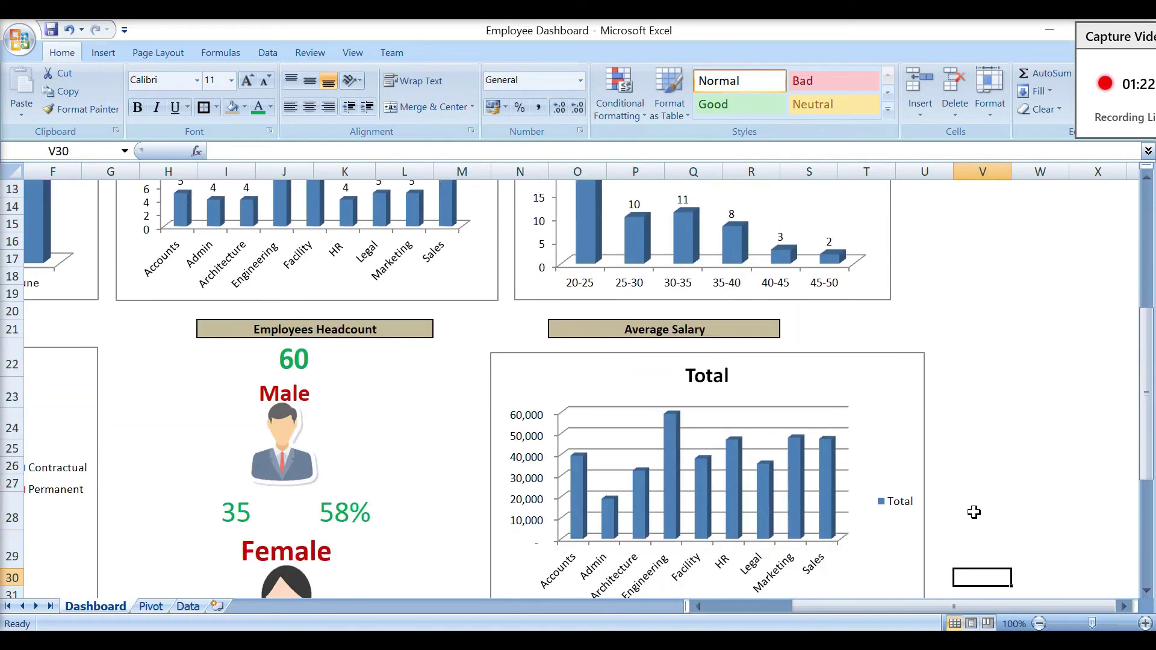
click(682, 360)
key(Delete)
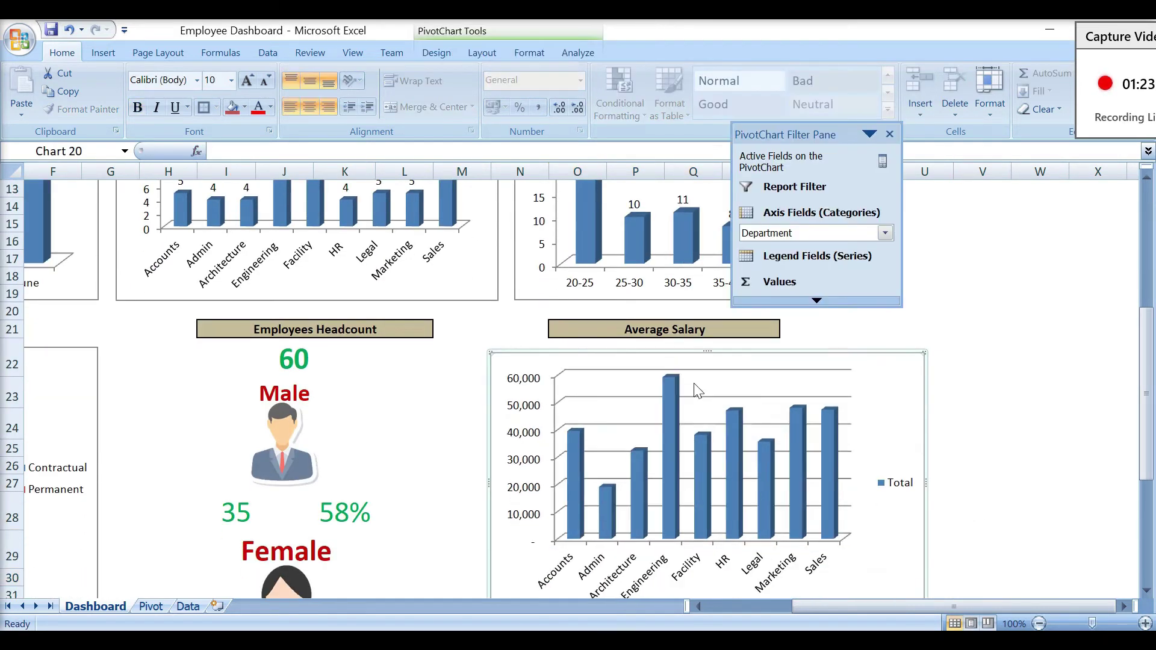
click(908, 489)
key(Delete)
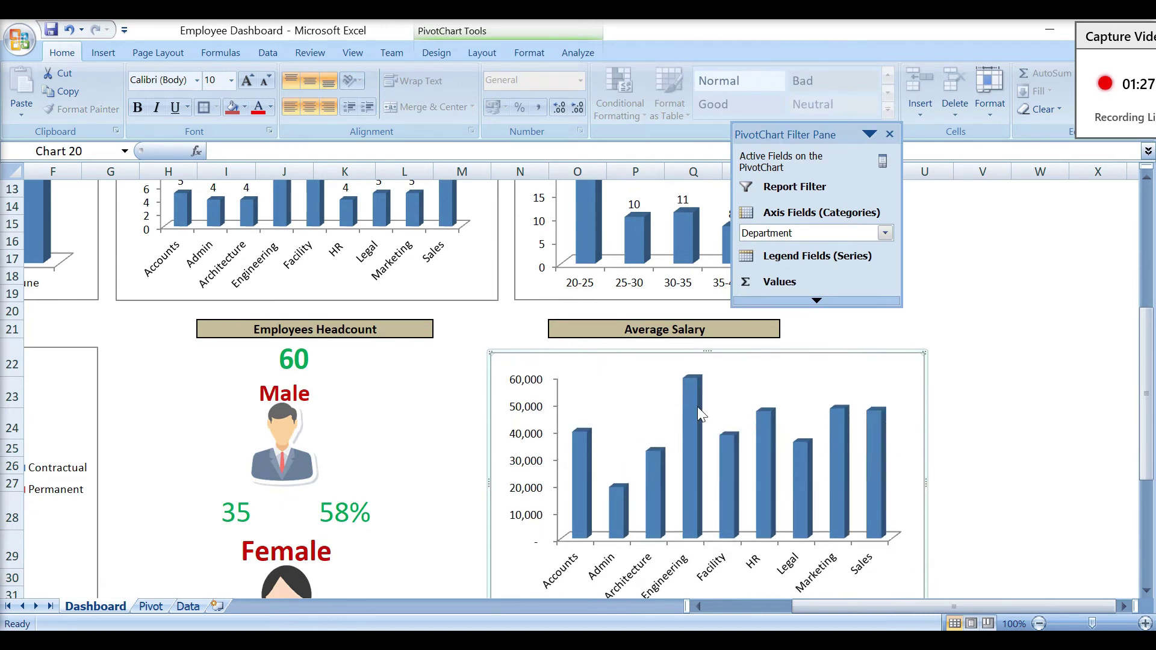
Step: Add data labels to the columns of the Average Salary chart
click(693, 410)
right_click(692, 409)
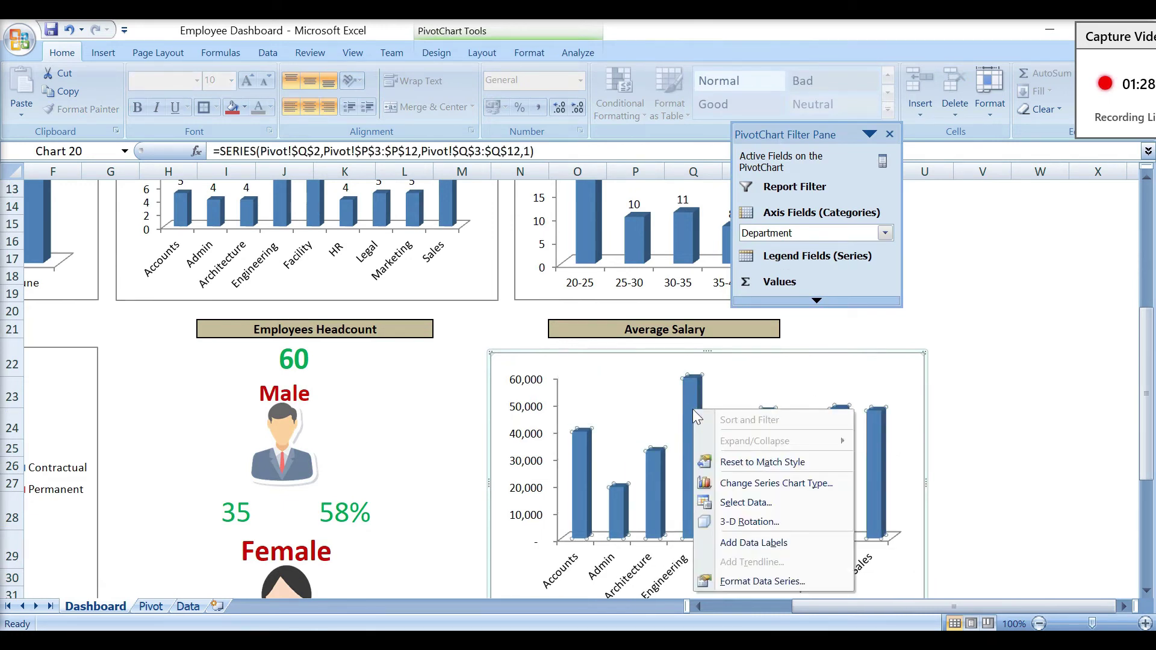
click(730, 542)
click(1011, 473)
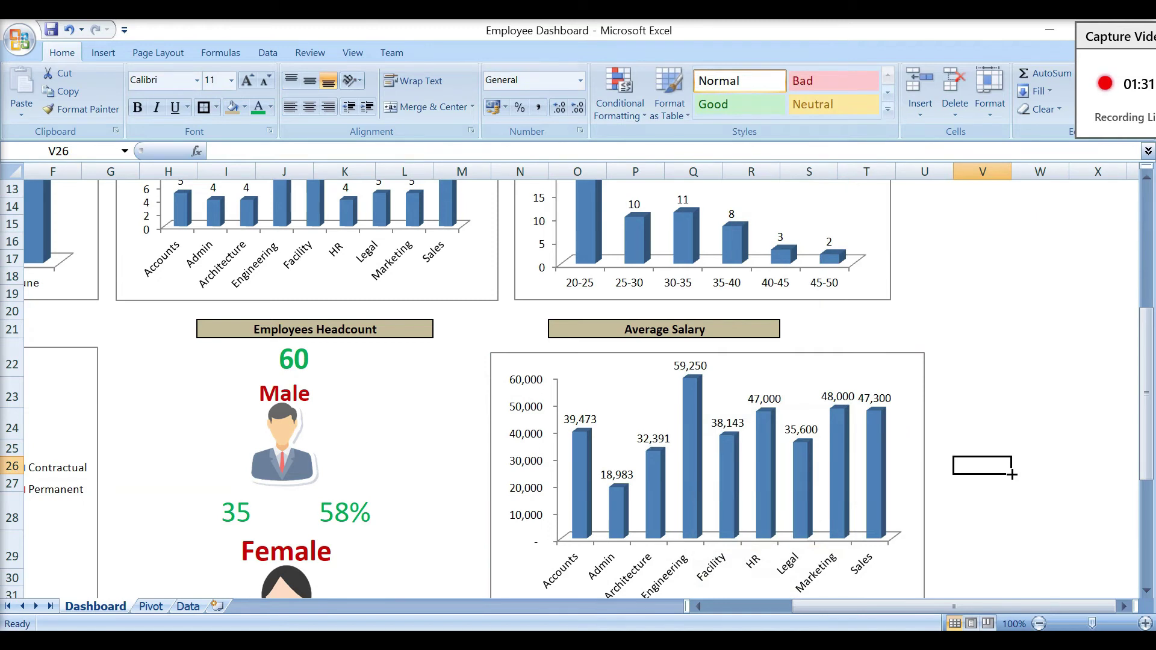
Step: Enter the label Per Employee Average Salary in V24, beside the Average Salary chart
key(Down)
key(Down)
key(Down)
key(Down)
key(Down)
key(Down)
key(Down)
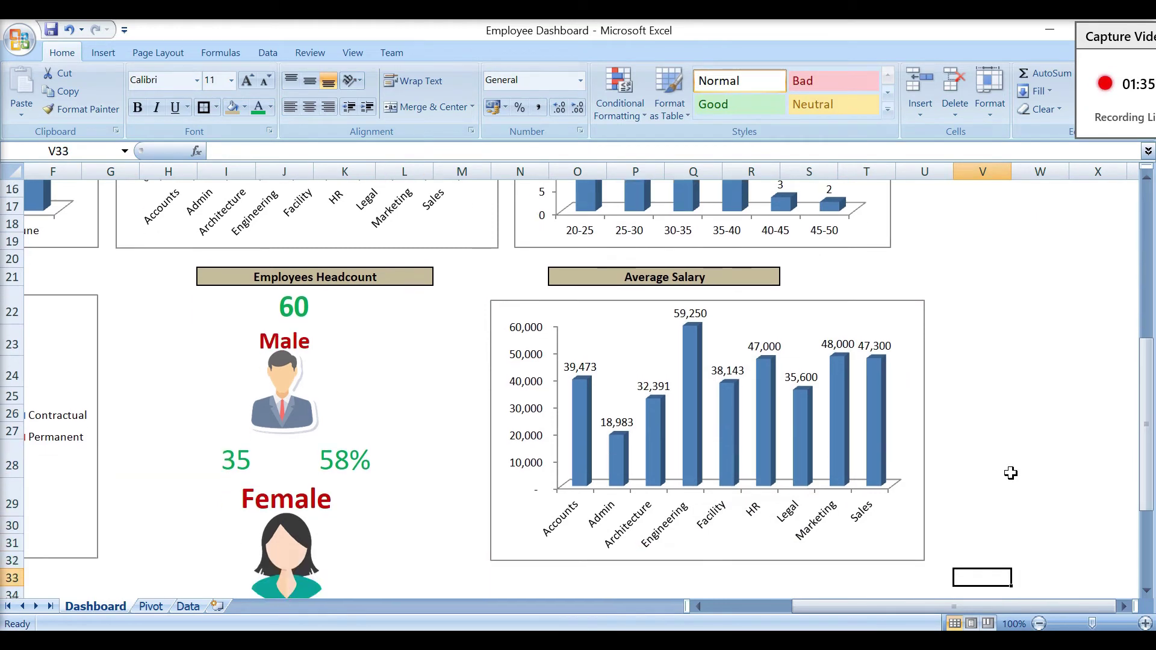
key(Up)
key(Up)
key(Up)
key(Up)
key(Up)
key(Up)
key(Up)
key(Up)
key(Up)
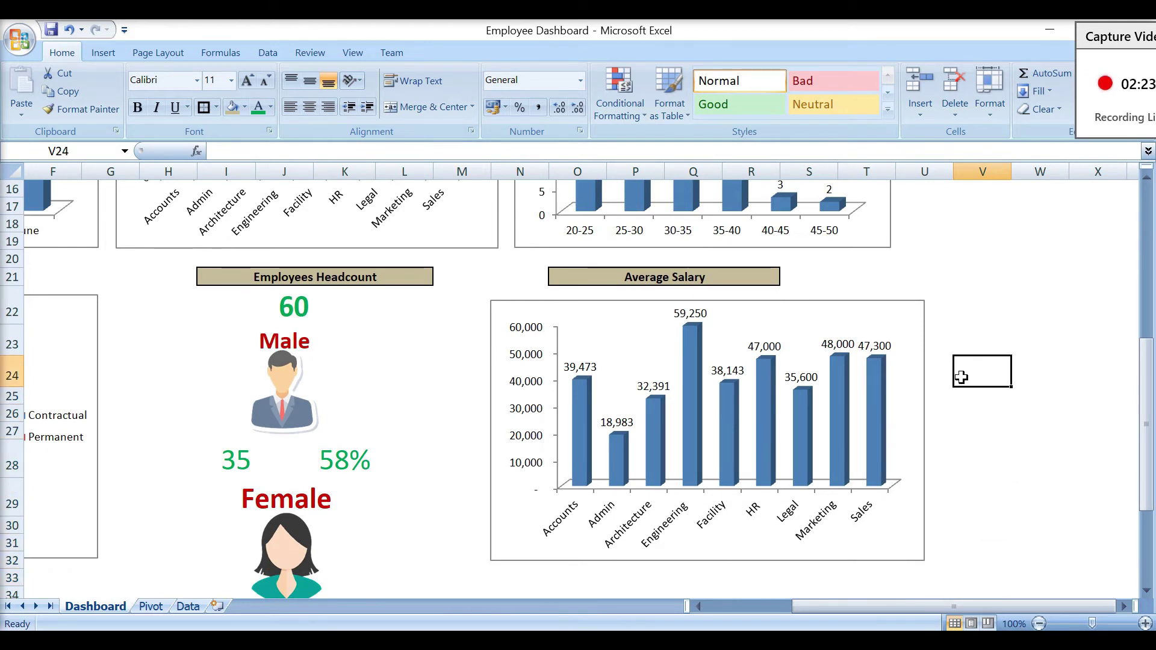
text(Per Employee Aver)
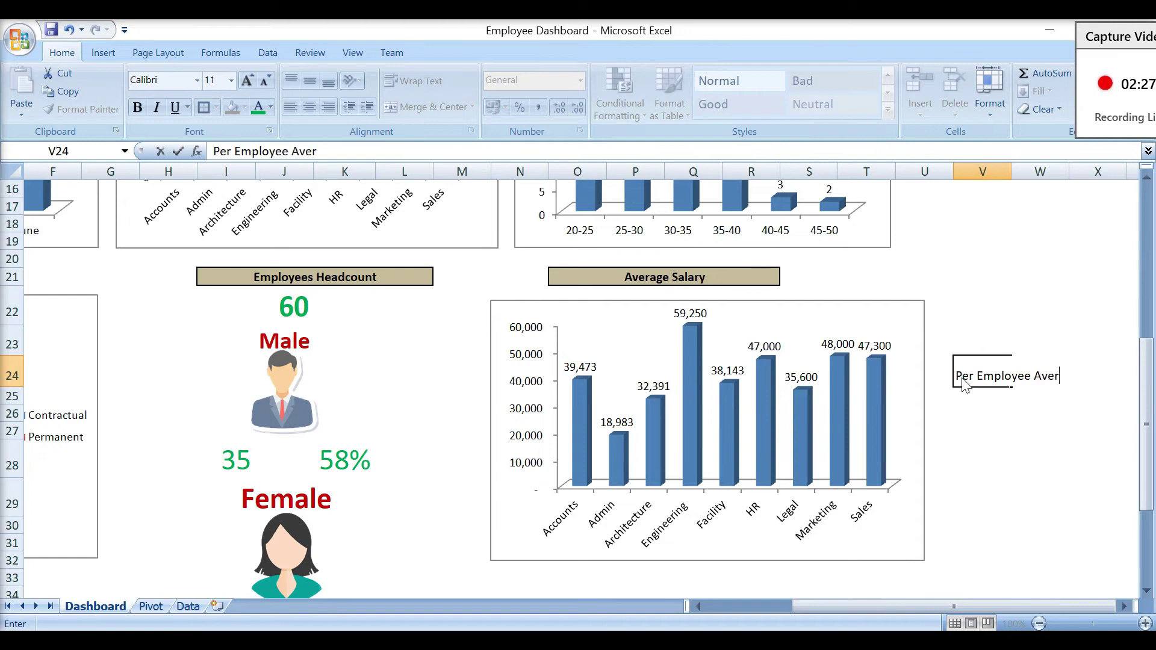
text(age Salary)
key(Return)
Step: Link V25 to the Grand Total of the Department Wise Average Salary pivot table on the Pivot sheet
text(=)
click(151, 606)
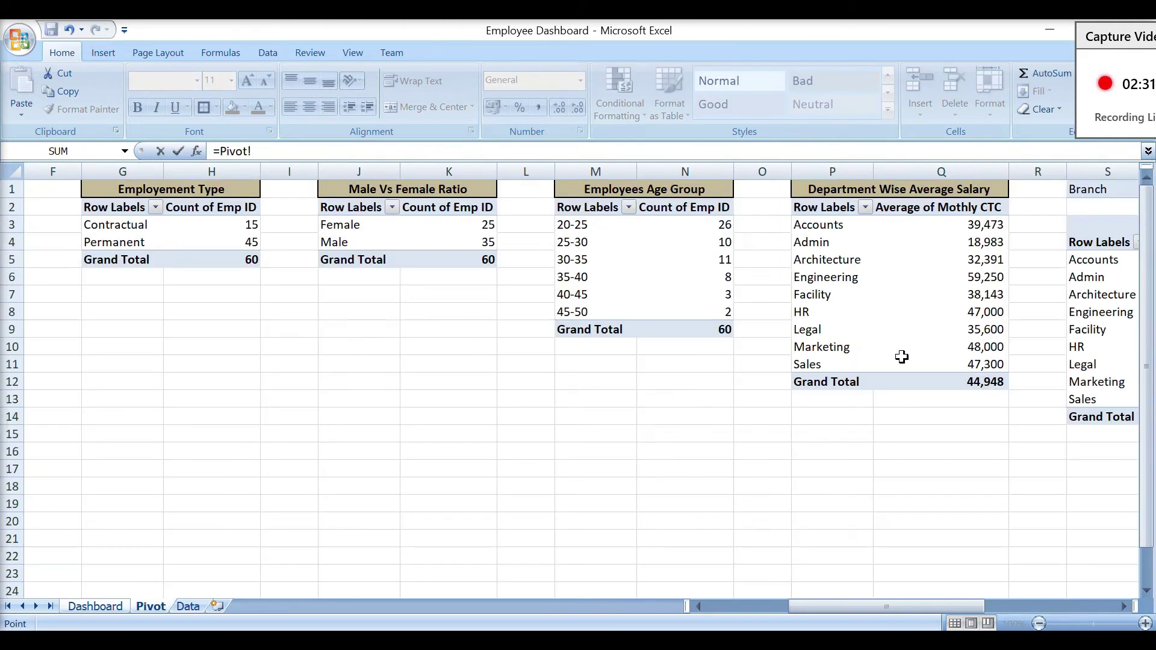
click(961, 382)
key(Return)
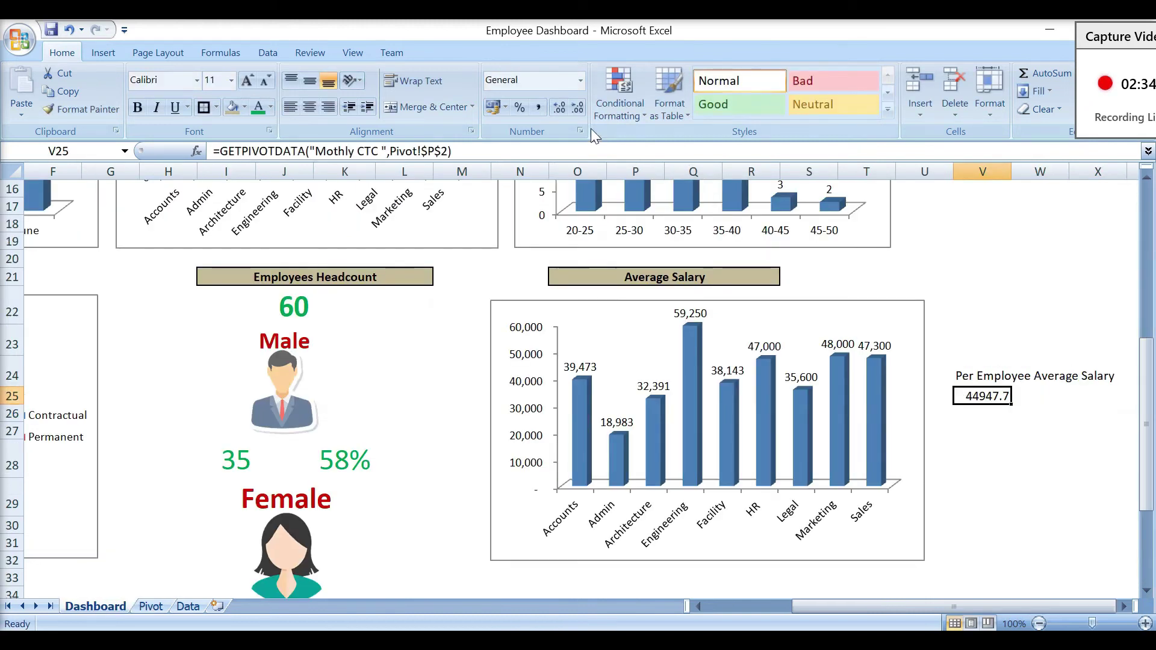
Step: Format the value in V25 with a thousands separator, no decimals, green font colour and font size 25
click(578, 106)
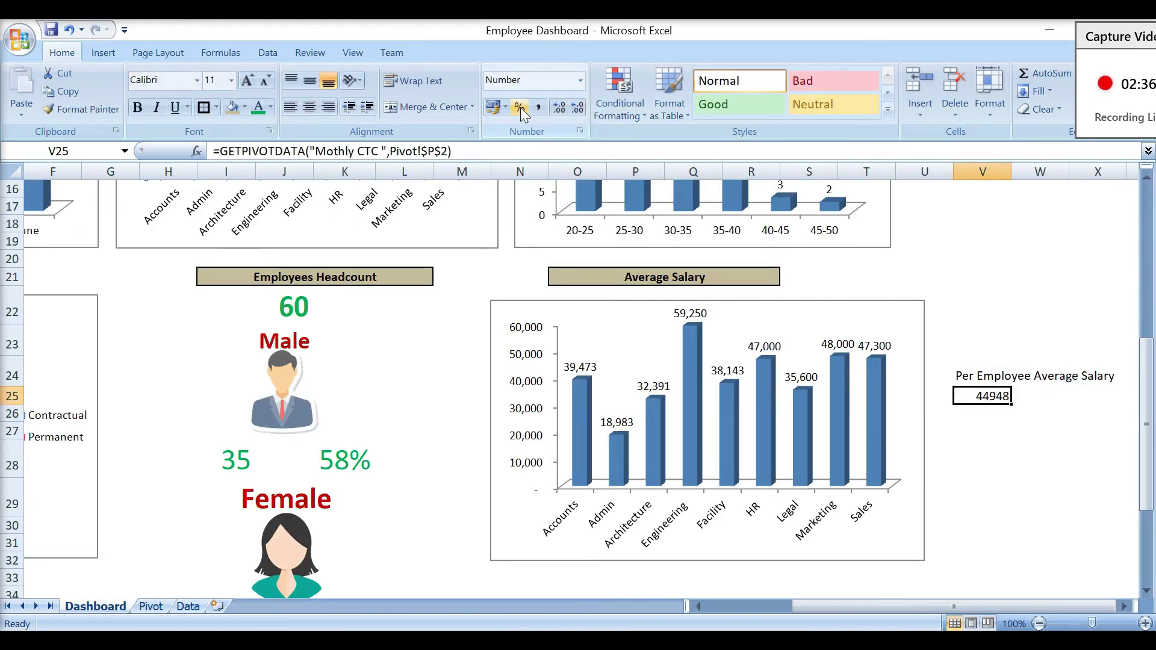
click(533, 109)
click(579, 108)
click(580, 107)
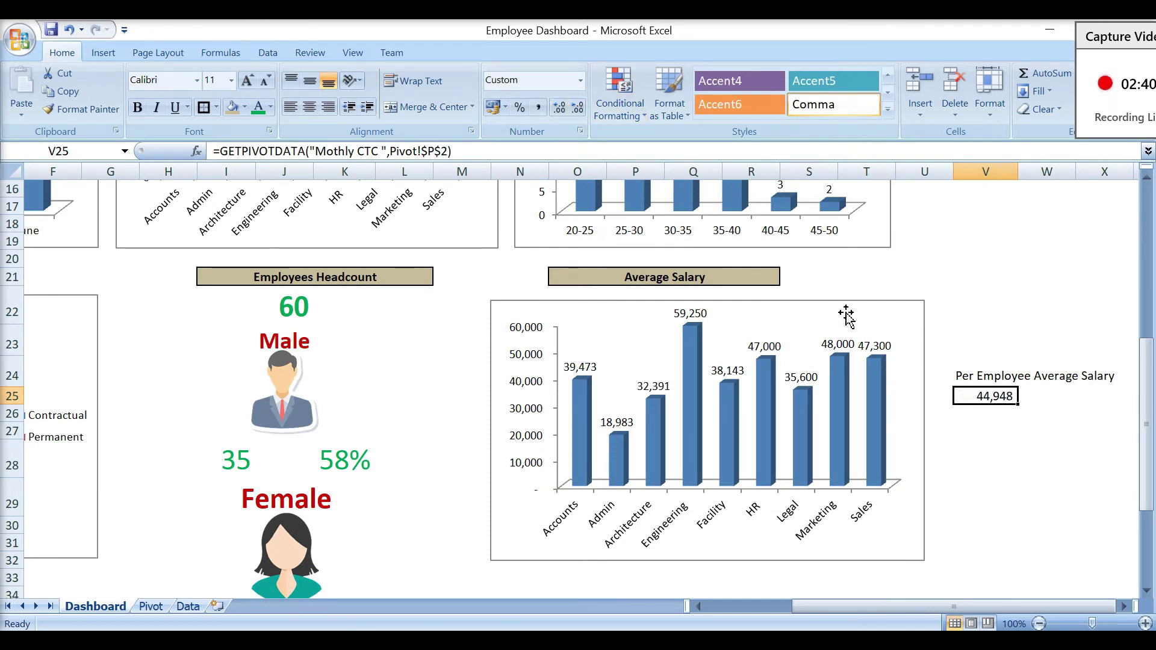
click(258, 107)
click(212, 80)
text(25)
key(Return)
Step: Merge and centre the Per Employee Average Salary label across V24:W24
key(Up)
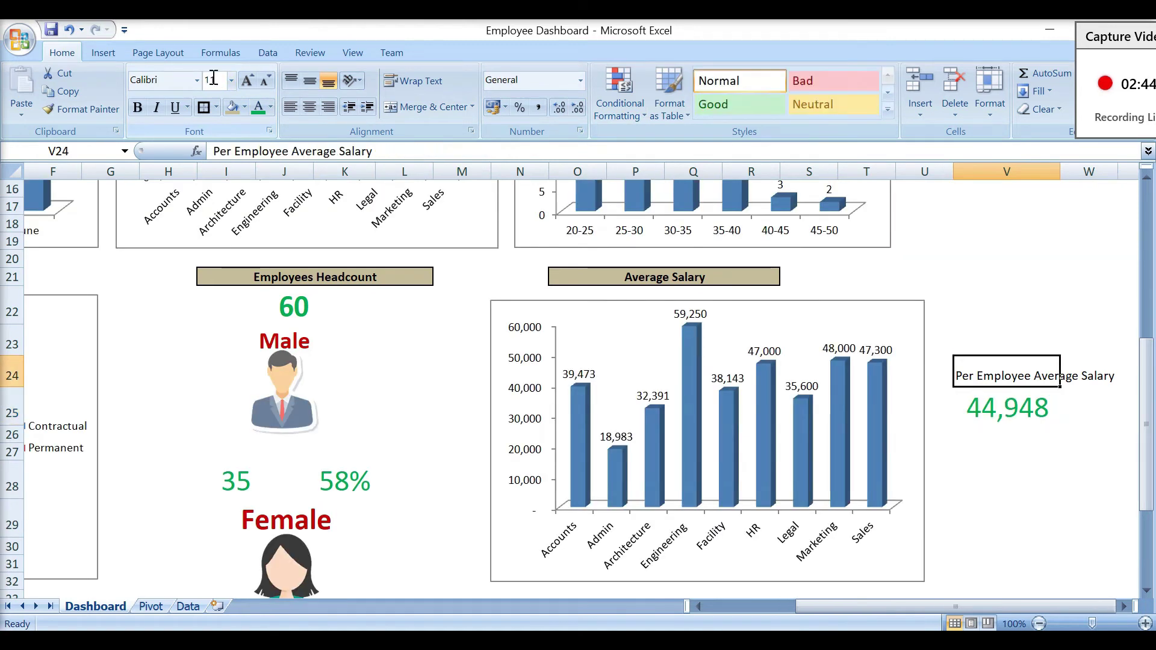
key(shift+Right)
key(alt+h)
key(m)
key(c)
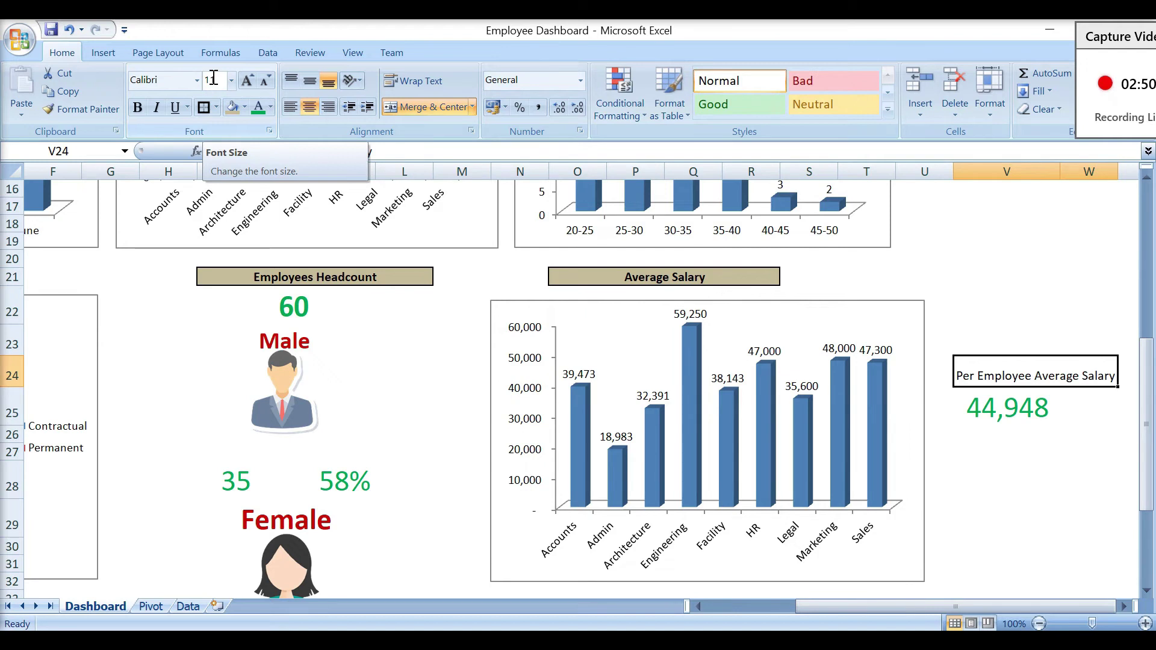
key(Down)
key(Down)
key(Down)
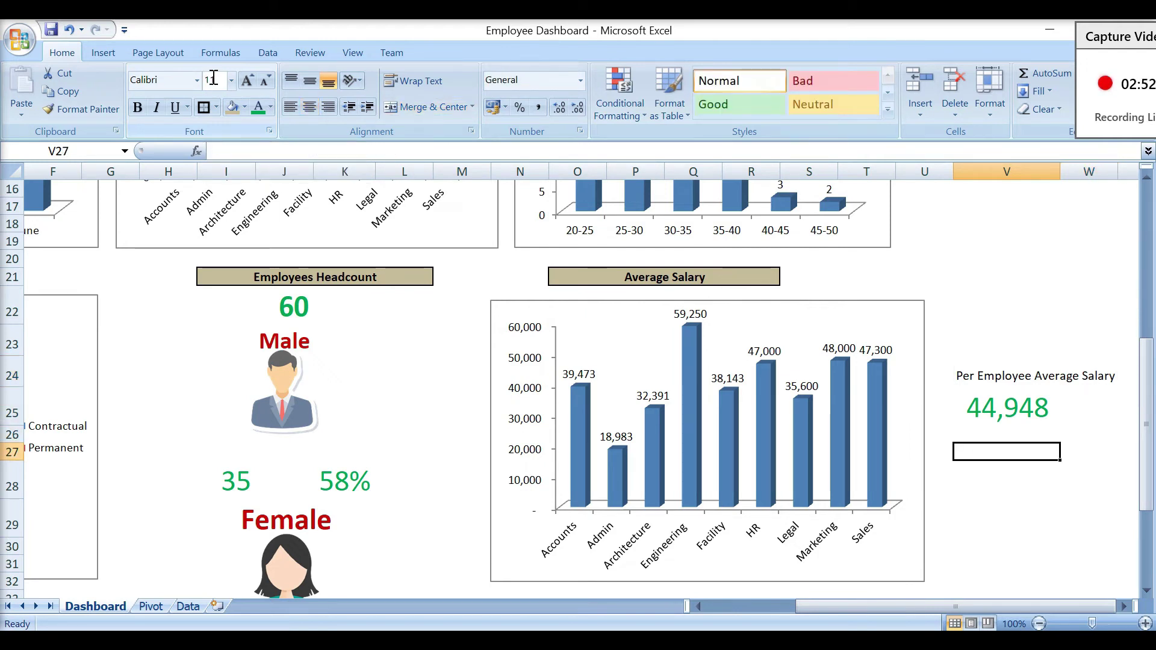
Step: Insert a 2-D line chart with markers from the department absenteeism percentages in X5:Y13 of the Pivot sheet
click(151, 606)
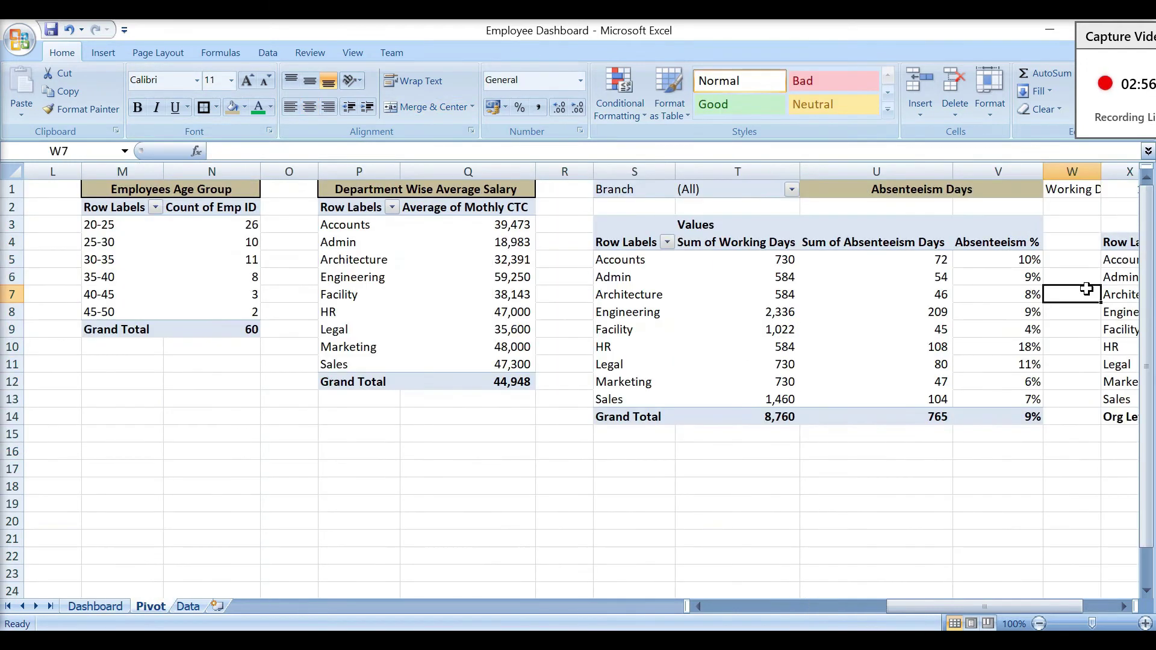
key(Right)
key(Up)
key(Up)
key(Right)
key(Left)
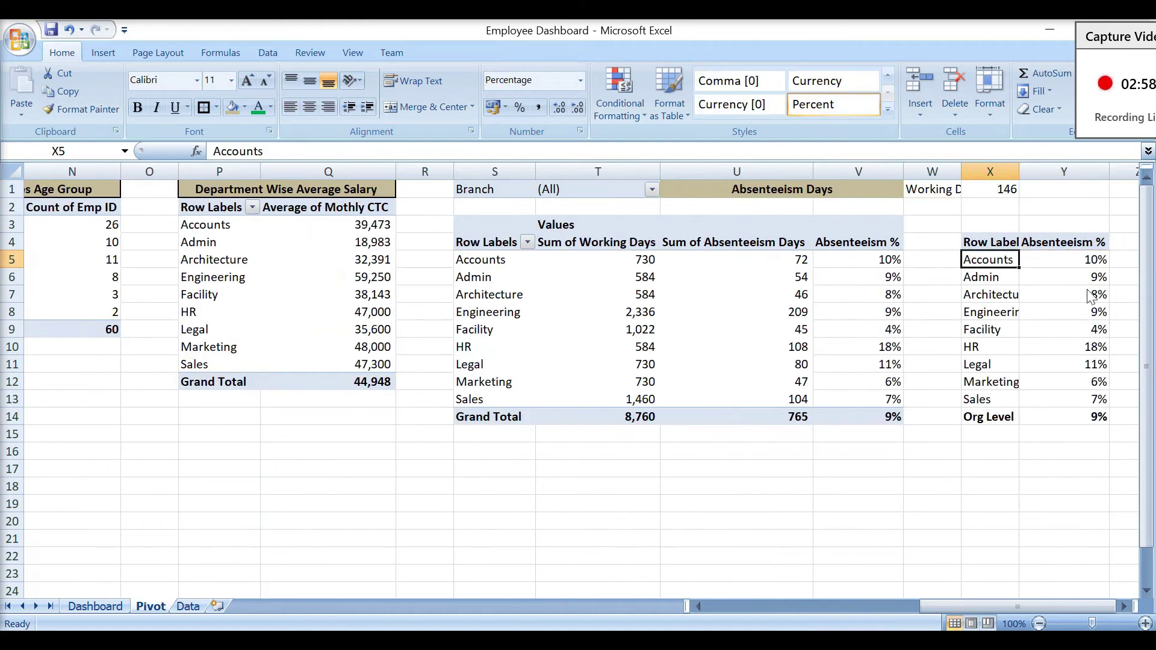
key(shift+Right)
key(shift+Down)
key(shift+Down)
key(shift+Down)
key(shift+Down)
key(shift+Down)
key(shift+Down)
key(shift+Down)
key(shift+Down)
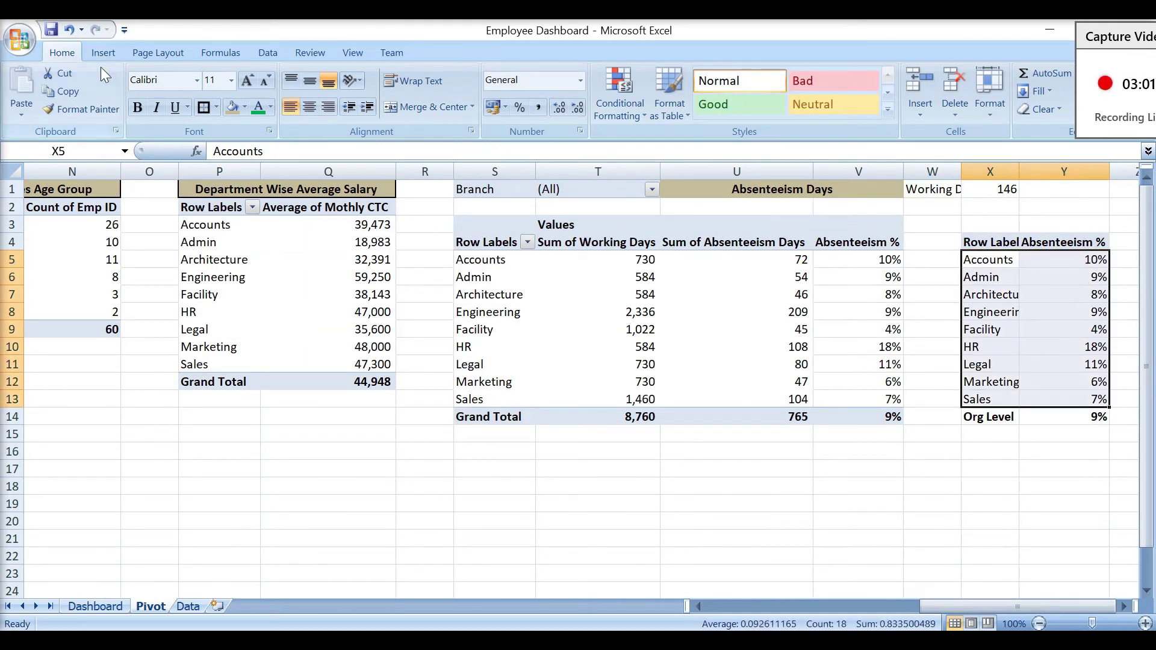
click(103, 53)
click(298, 99)
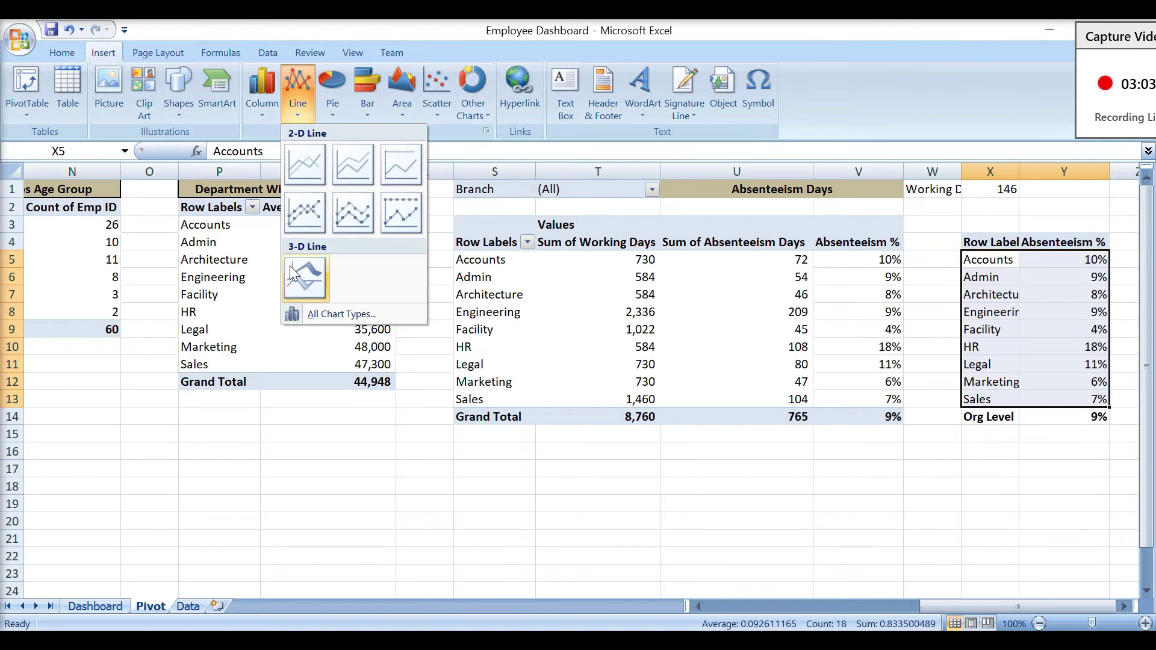
click(307, 228)
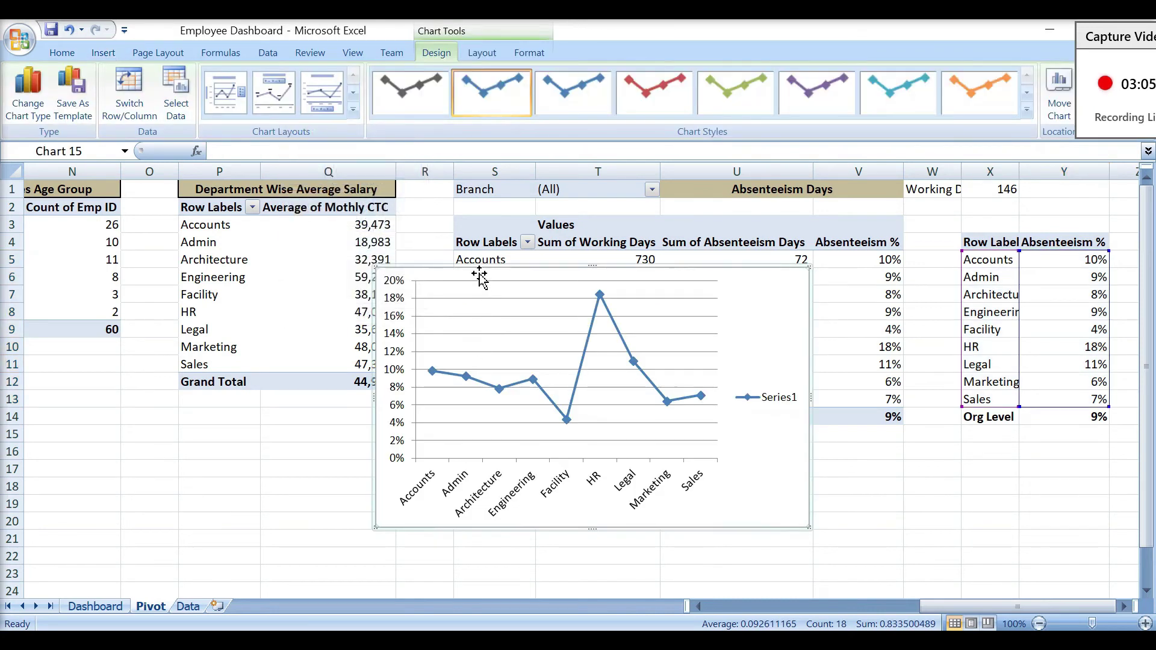
Step: Move the absenteeism line chart to the Dashboard sheet and place it beneath the female headcount figures
key(ctrl+x)
click(96, 606)
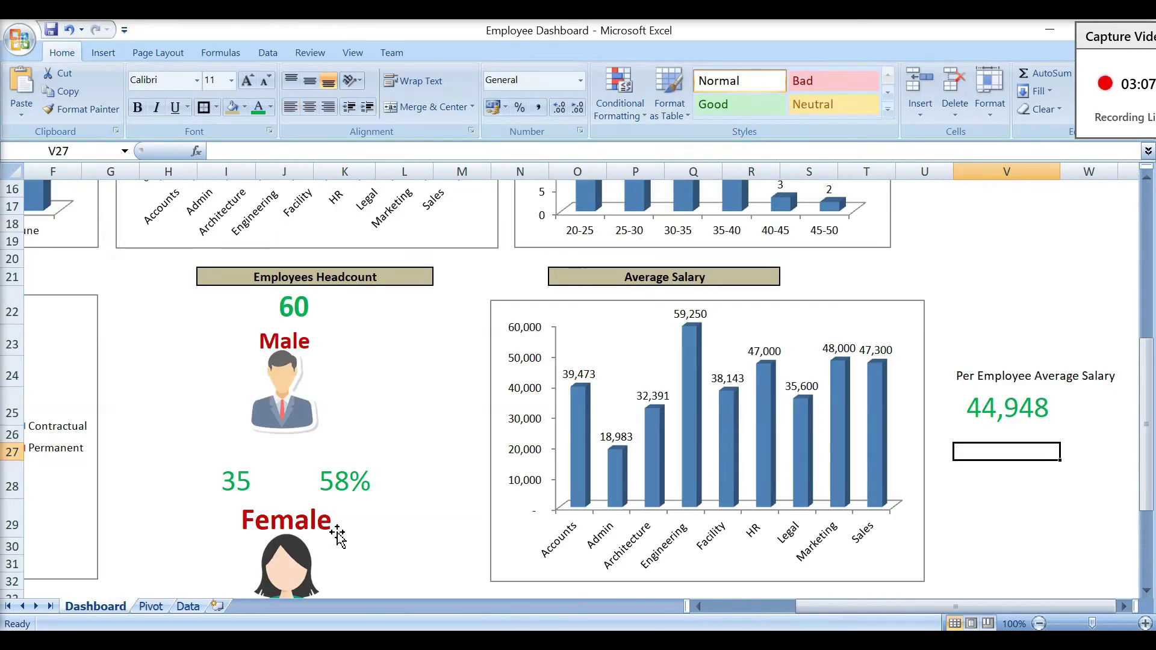
scroll(337, 536, down, 4)
click(204, 371)
key(ctrl+v)
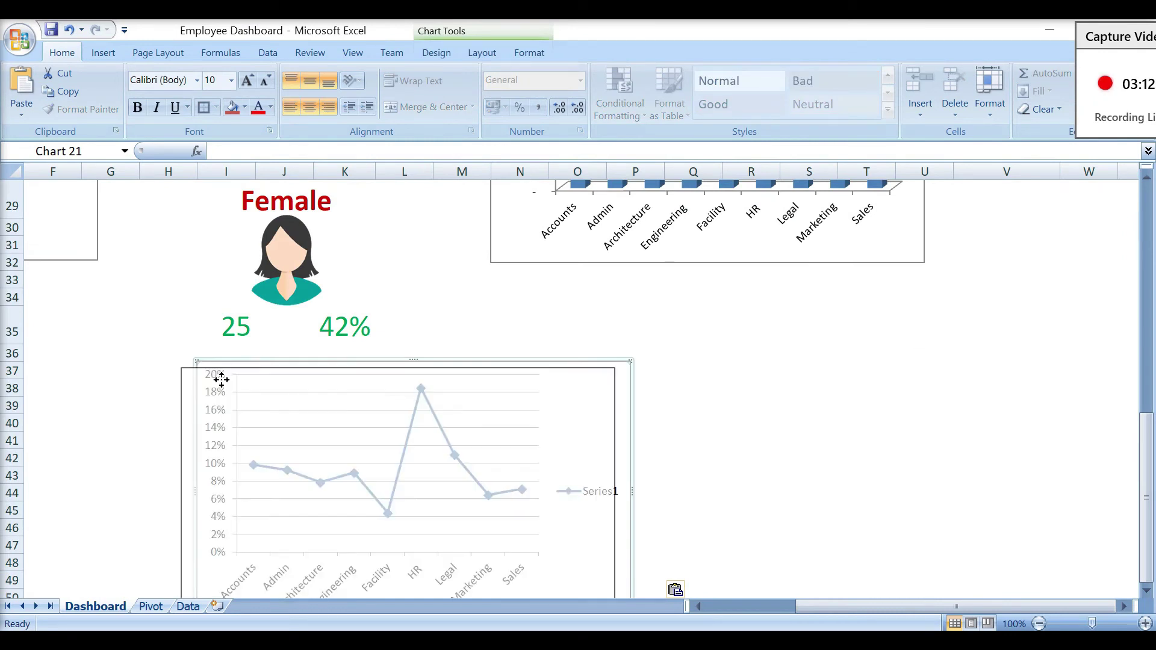
drag(221, 379, 165, 391)
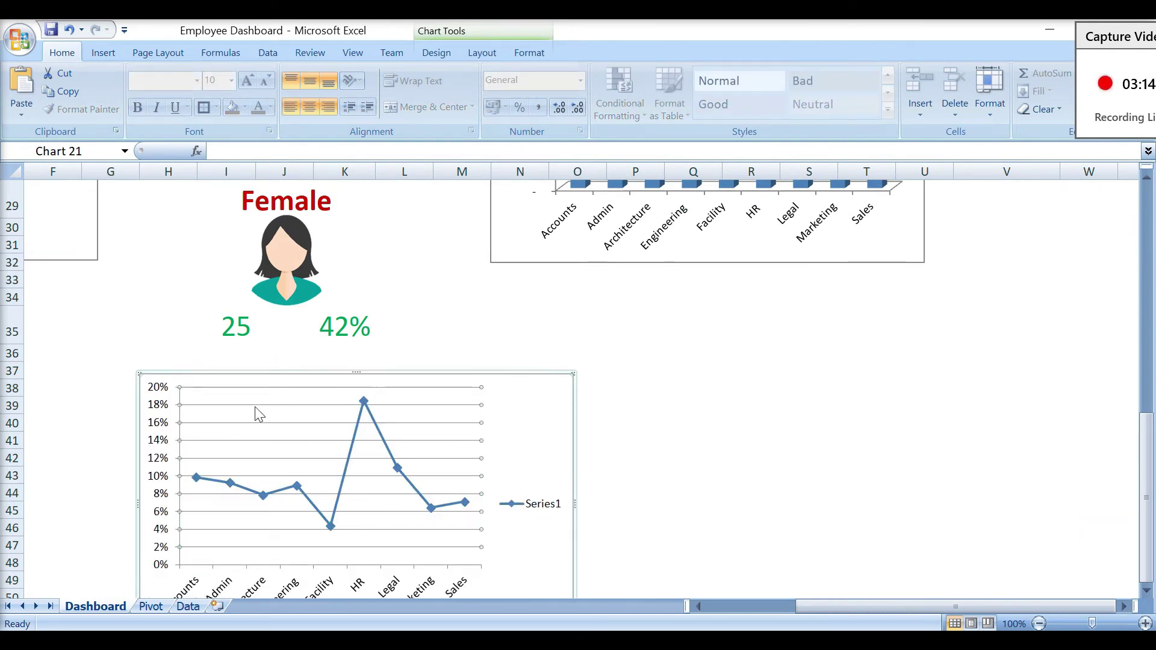
Step: Delete the absenteeism line chart's gridlines and legend and add data labels to its line
click(517, 506)
key(Delete)
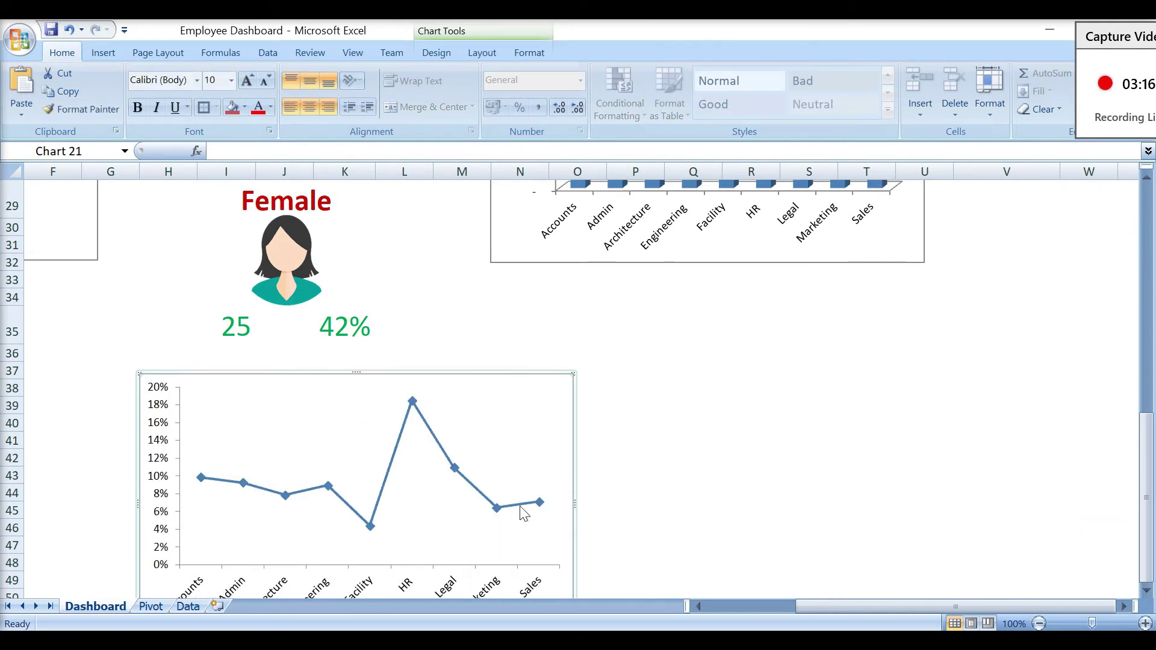
click(454, 473)
right_click(454, 473)
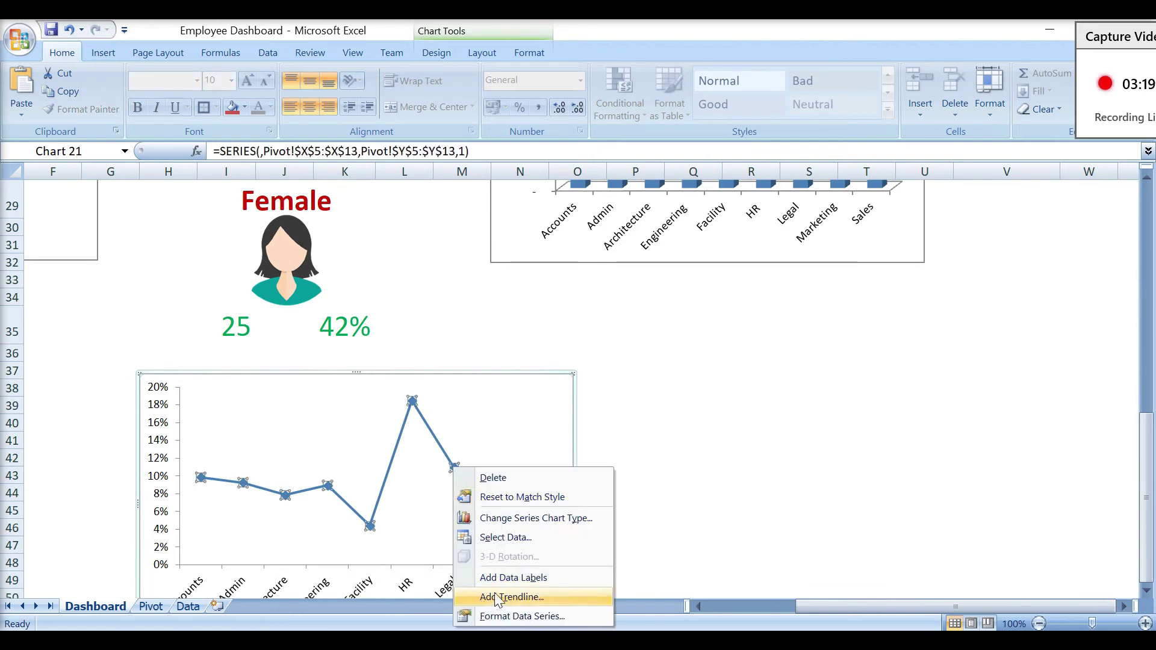
click(513, 578)
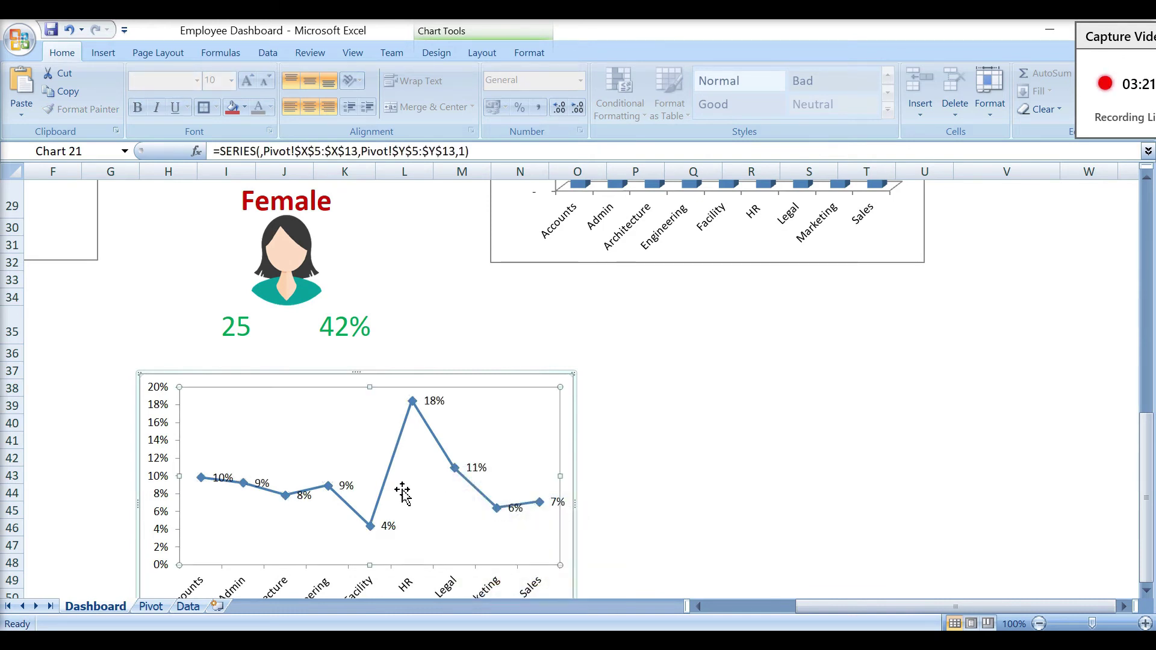
Step: Position the absenteeism line chart's data labels above their points
right_click(427, 403)
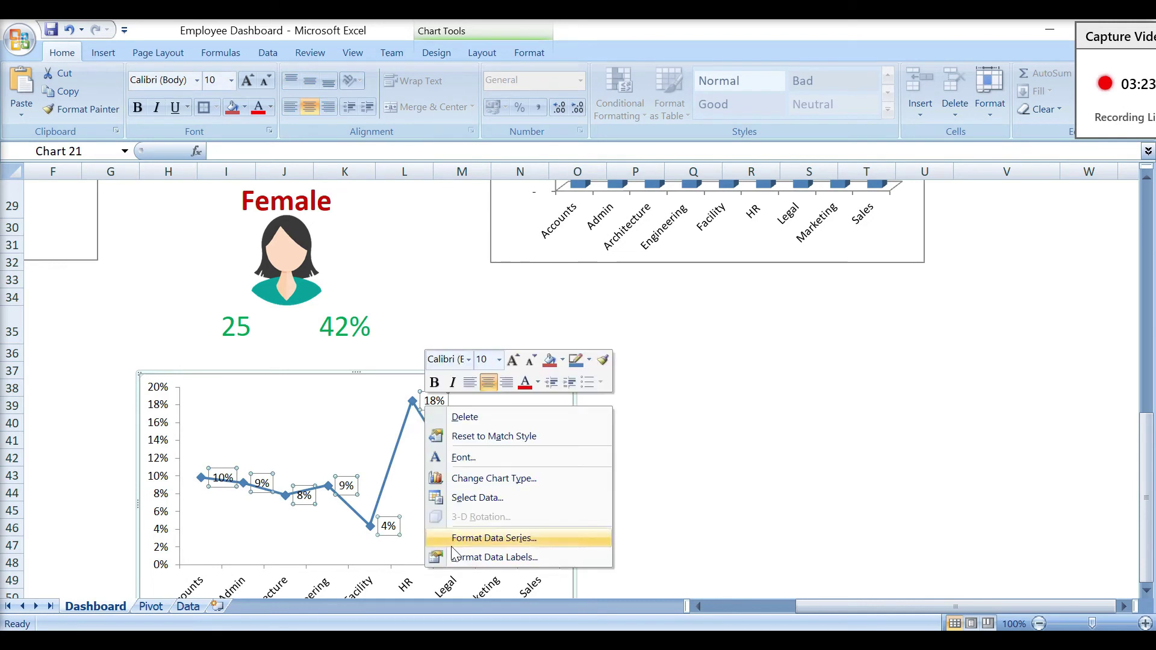
click(481, 557)
click(534, 320)
click(708, 545)
click(694, 473)
Step: Copy the Average Salary heading to J36, directly above the absenteeism line chart
key(Up)
key(Up)
key(Up)
key(Up)
key(Up)
key(Up)
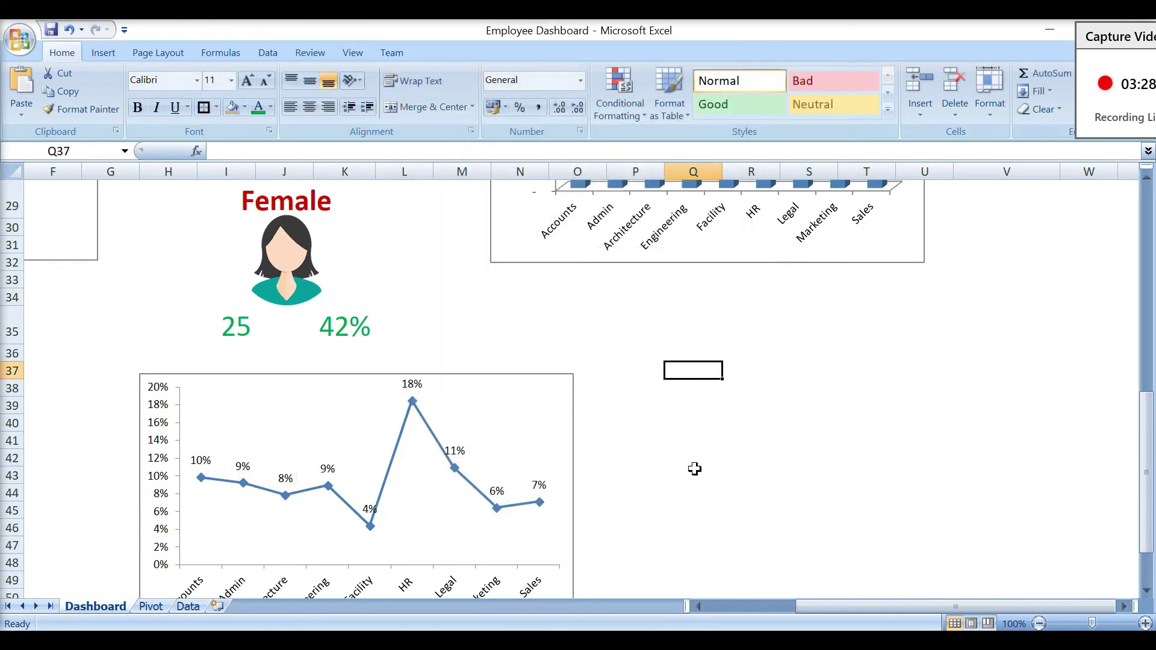
key(Up)
key(Up)
key(Up)
key(Up)
key(Up)
key(Up)
key(Up)
key(Up)
key(Up)
key(Up)
key(Up)
key(Up)
key(Up)
key(Up)
key(Up)
key(Up)
key(Up)
key(Left)
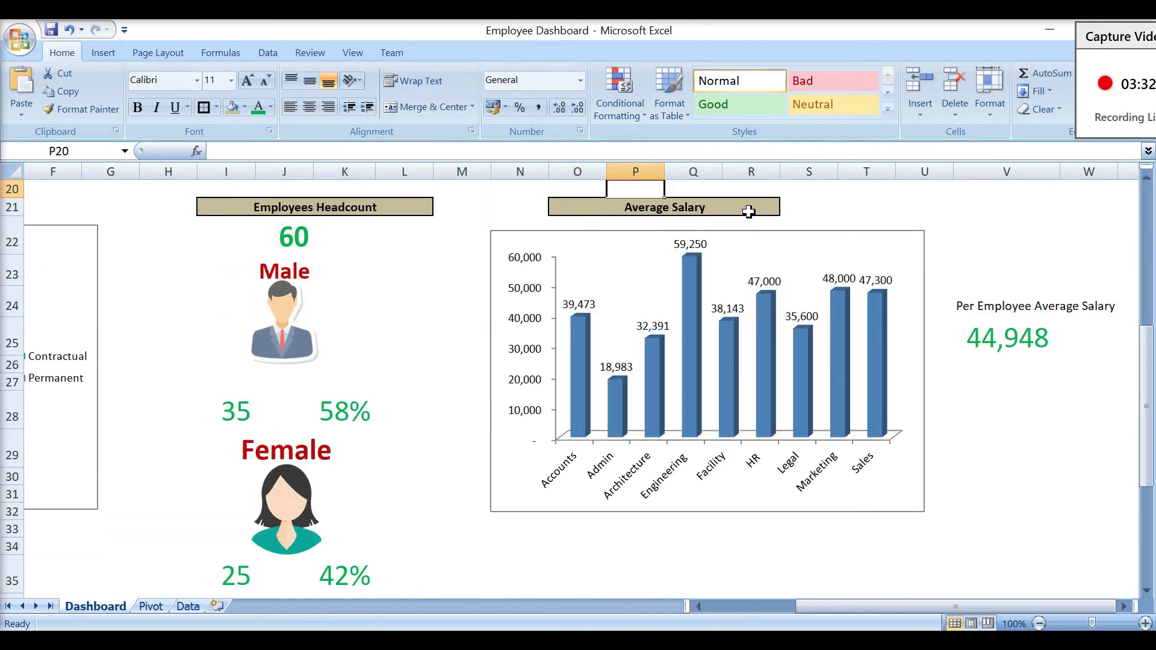
click(748, 212)
key(ctrl+c)
click(469, 541)
key(Down)
key(Down)
key(Down)
key(Down)
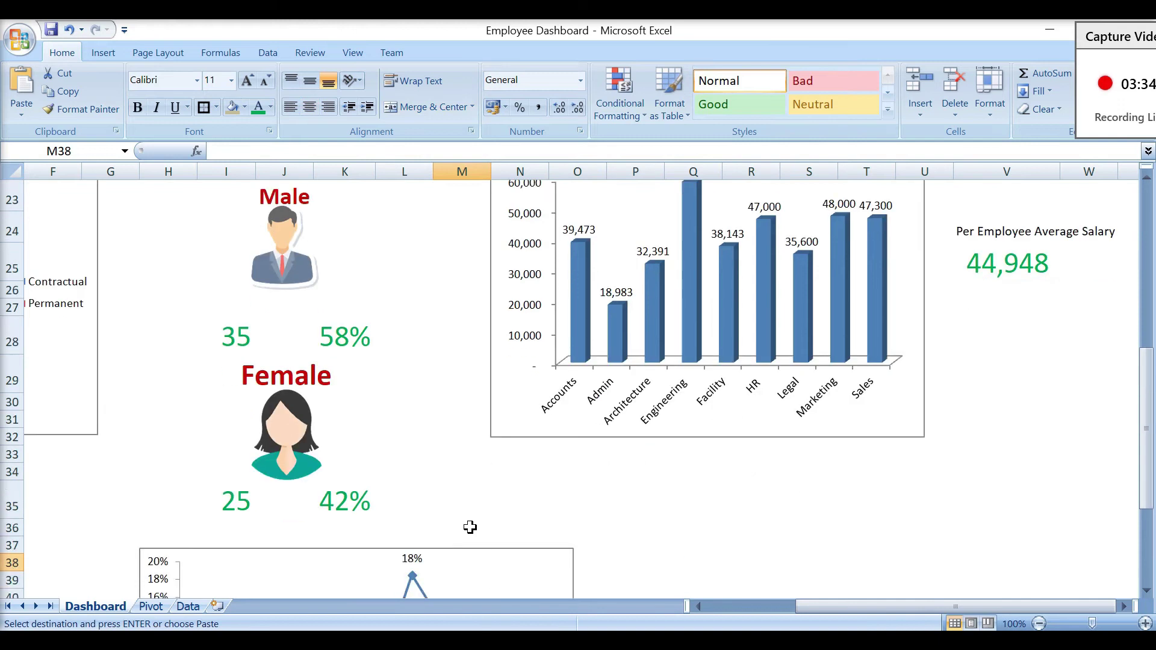
scroll(470, 528, down, 1)
click(292, 430)
key(ctrl+v)
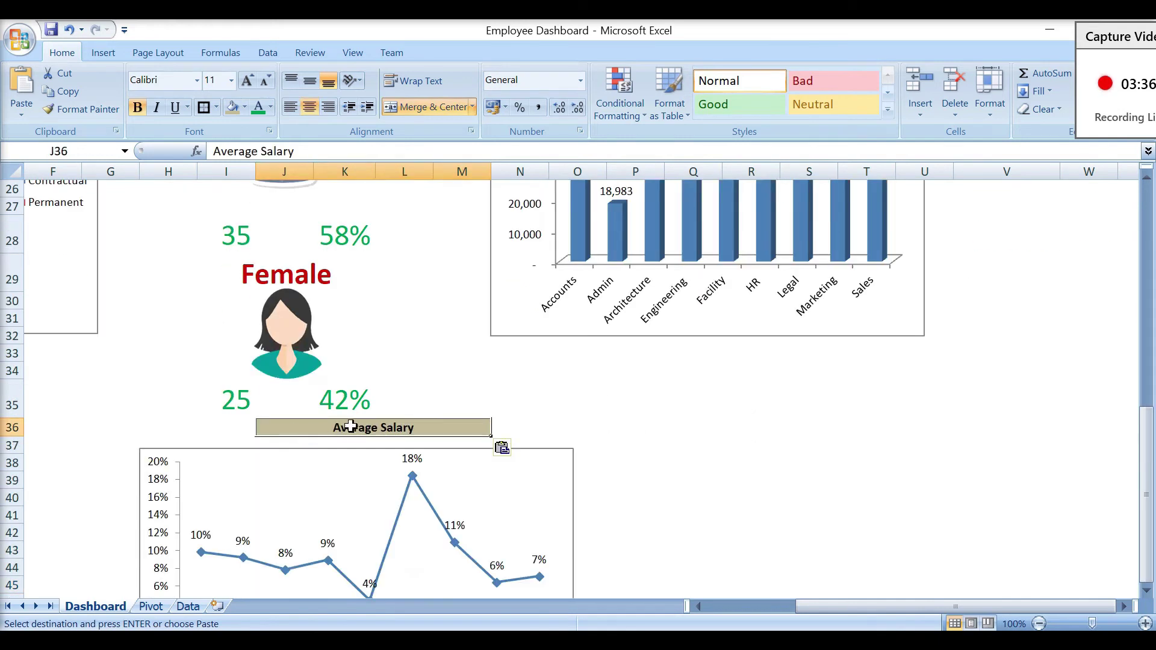
Step: Retitle the copied heading above the absenteeism line chart as "Absenteeism %"
drag(345, 151, 155, 150)
text(Absenteeis)
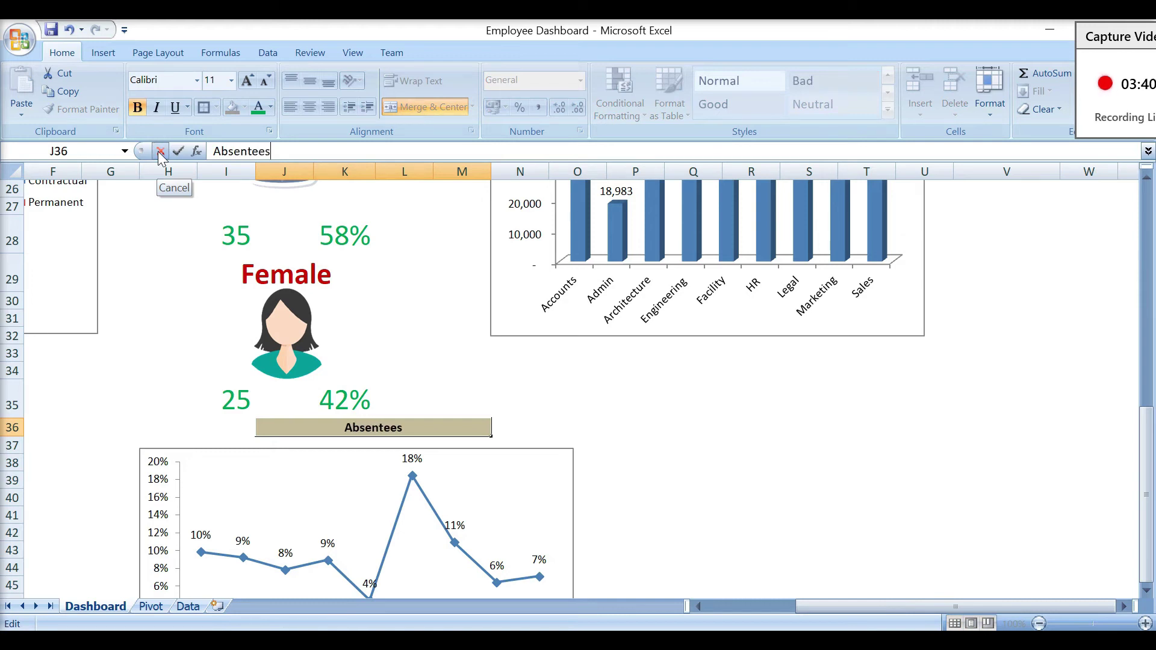
text(m Days)
key(BackSpace)
key(BackSpace)
key(BackSpace)
key(BackSpace)
text(%)
key(Return)
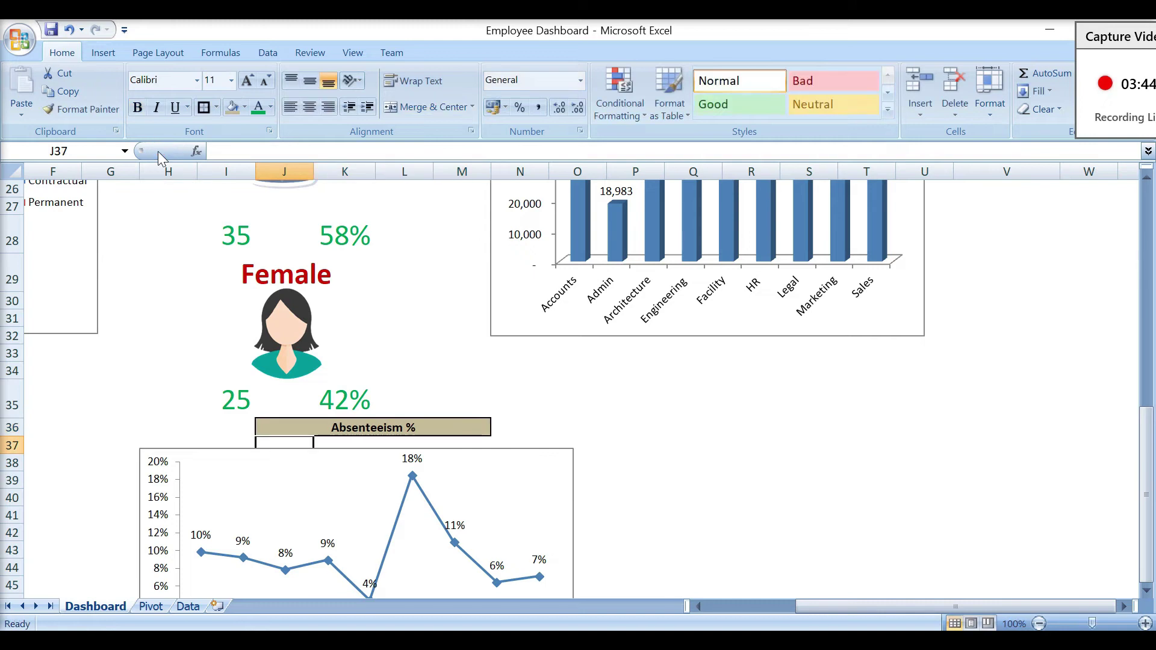
Step: Review the dashboard from the absenteeism chart back up to the title at A1
click(632, 446)
key(Down)
key(Down)
key(Down)
key(Down)
key(Down)
key(Down)
key(Down)
key(Down)
key(Down)
key(Down)
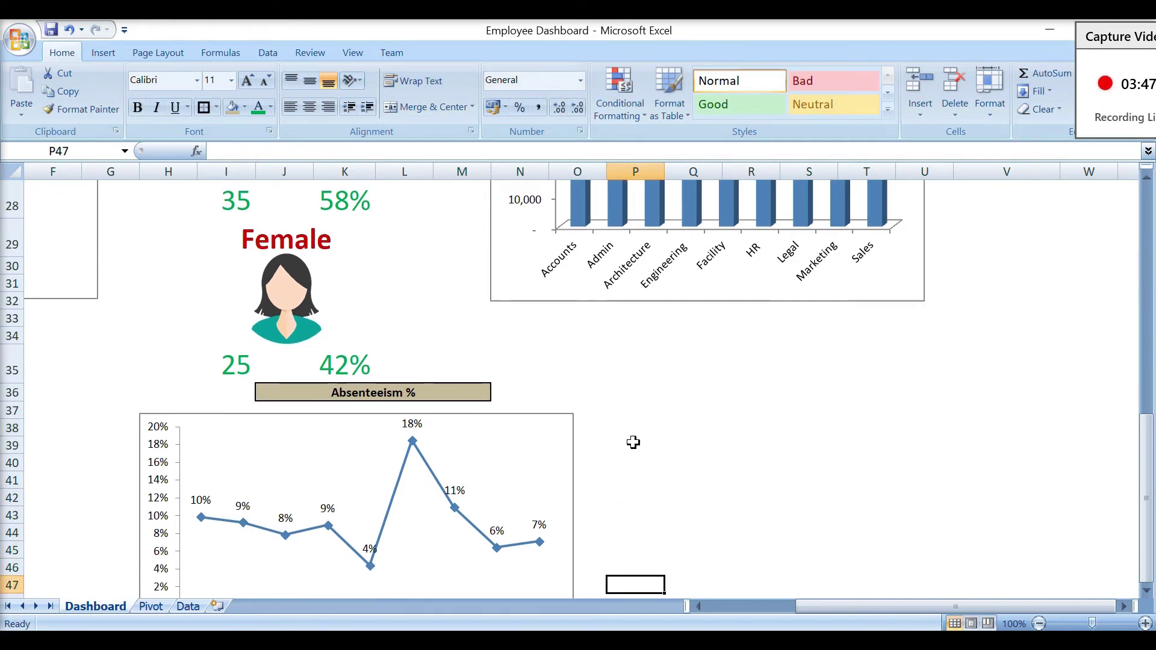
key(Down)
key(Down)
key(Down)
key(Up)
key(Up)
key(Up)
key(Up)
key(Up)
key(Up)
key(Up)
key(Up)
key(Up)
key(Up)
key(Up)
key(Up)
key(Up)
key(Up)
key(Up)
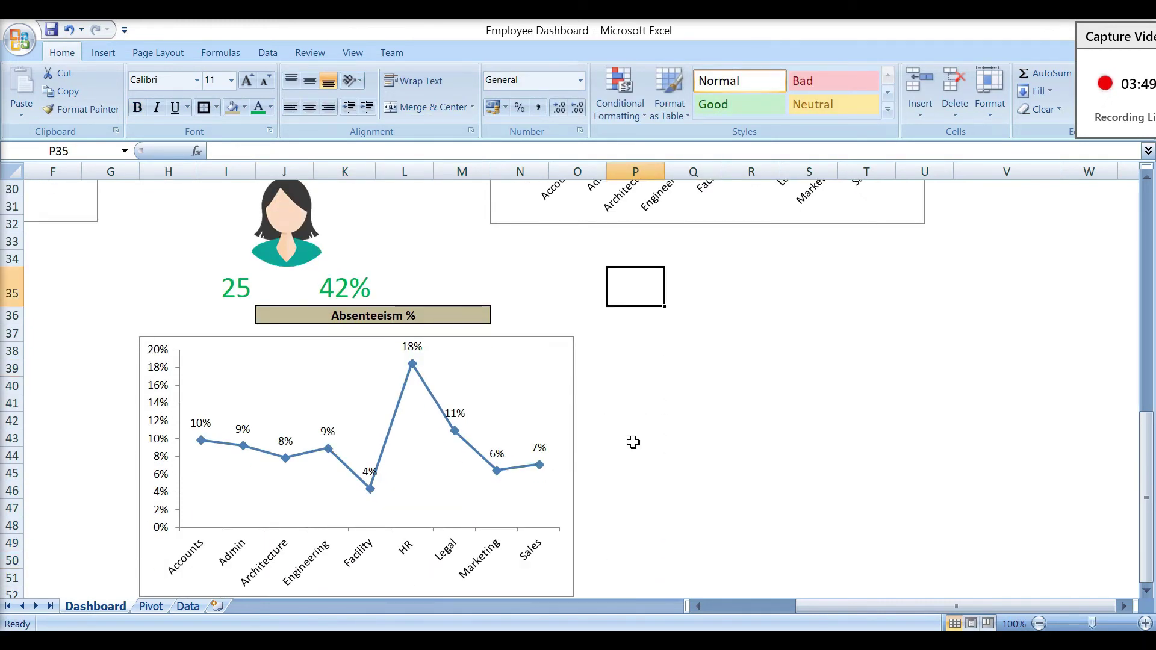
key(Up)
key(Up)
key(Up)
key(Up)
key(Up)
key(Up)
key(Up)
key(Up)
key(Up)
key(Up)
key(Up)
key(Up)
key(Up)
key(Up)
key(Up)
key(Up)
key(Up)
key(Up)
key(Up)
key(Up)
key(Left)
key(Left)
key(Left)
key(Left)
key(Left)
key(Left)
key(Left)
key(Left)
key(Left)
key(Left)
key(Left)
key(Left)
key(Left)
key(Left)
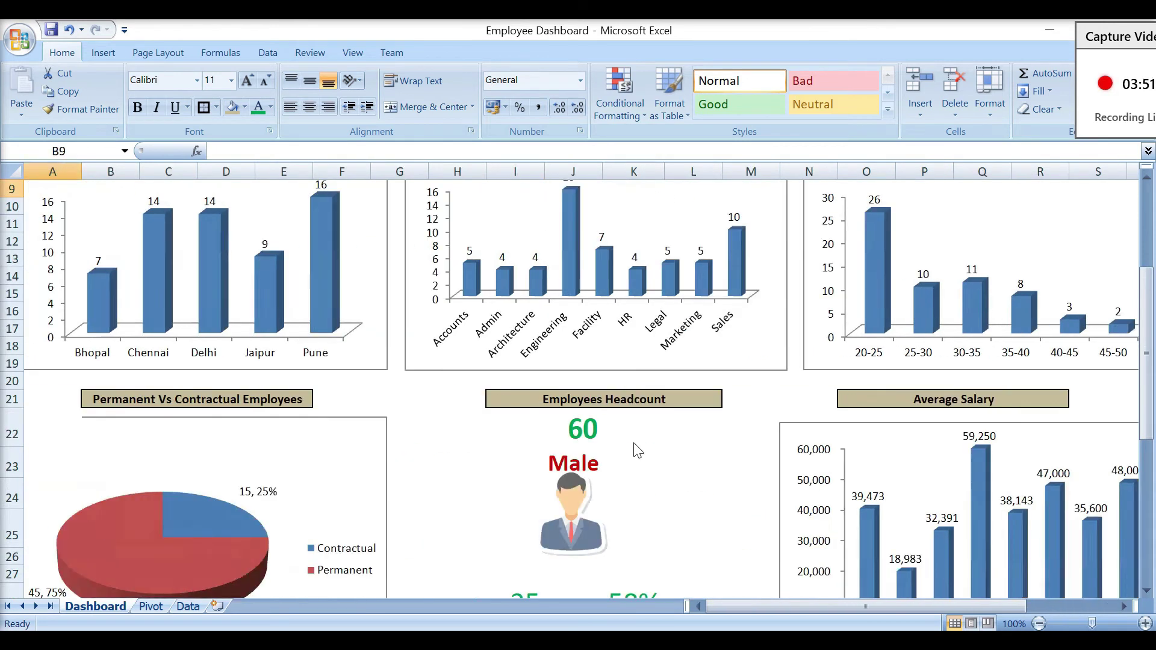
key(Left)
key(Up)
key(Up)
key(Up)
key(Up)
key(Up)
key(Up)
key(Up)
key(Up)
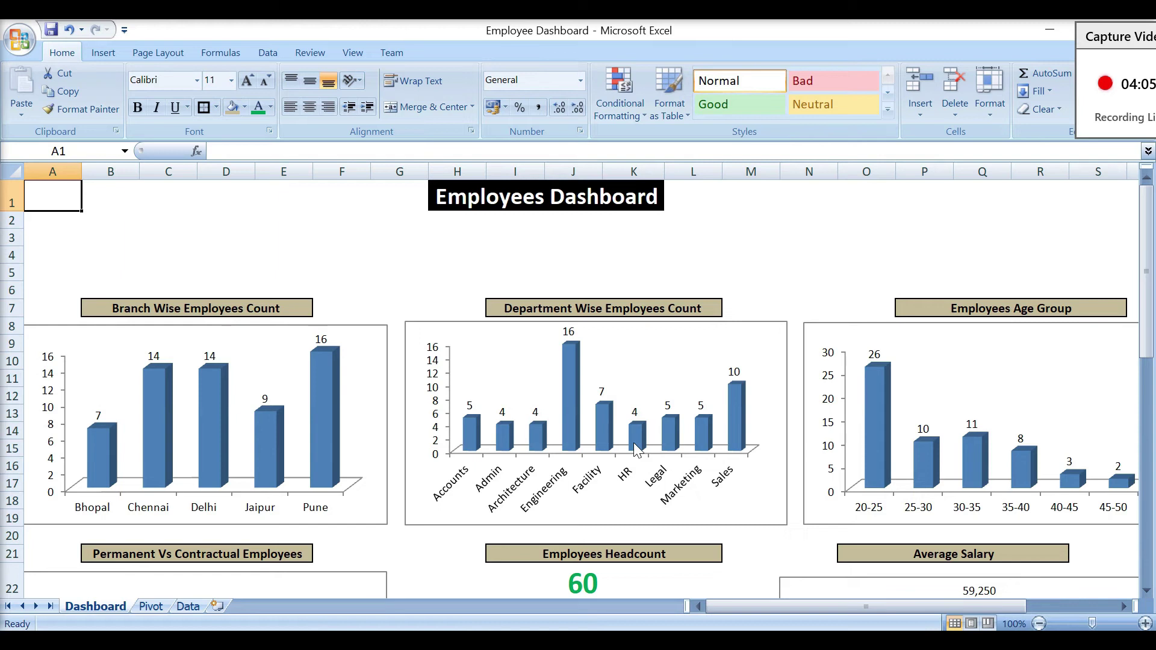
Step: Examine the dashboard from its title down through the employment type, headcount and average salary sections
key(Down)
key(Down)
key(Down)
key(Down)
key(Down)
key(Down)
key(Down)
key(Down)
key(Down)
key(Down)
key(Down)
key(Down)
key(Down)
key(Down)
key(Down)
key(Down)
key(Down)
key(Down)
key(Down)
key(Down)
key(Down)
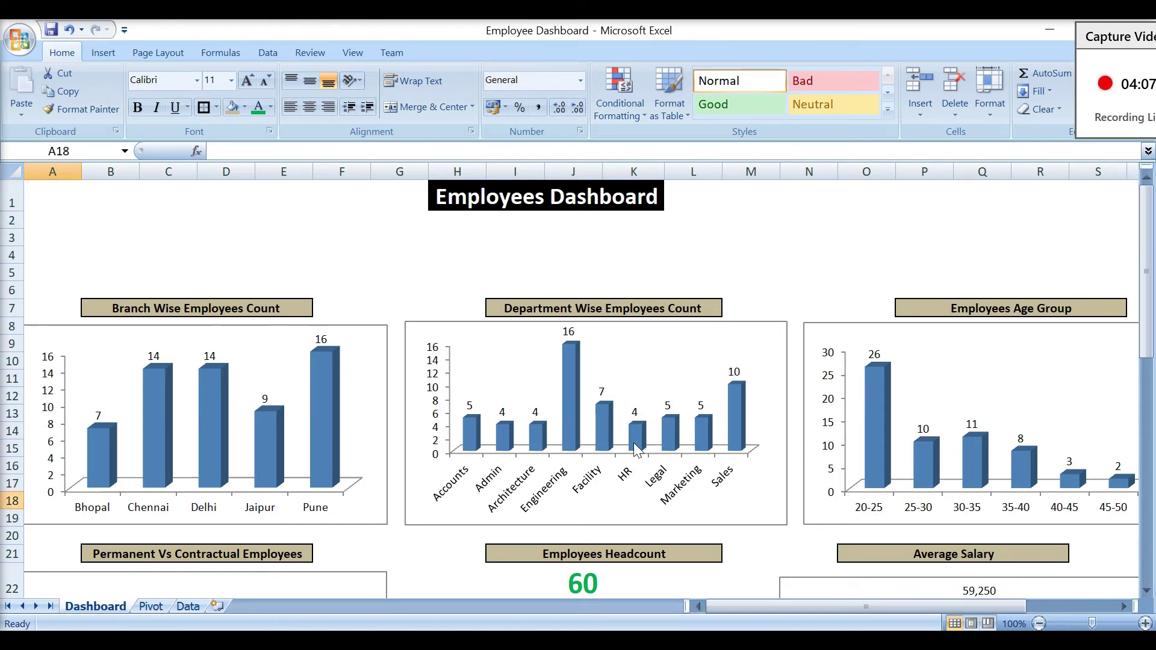
key(Down)
key(Down)
key(Down)
key(Down)
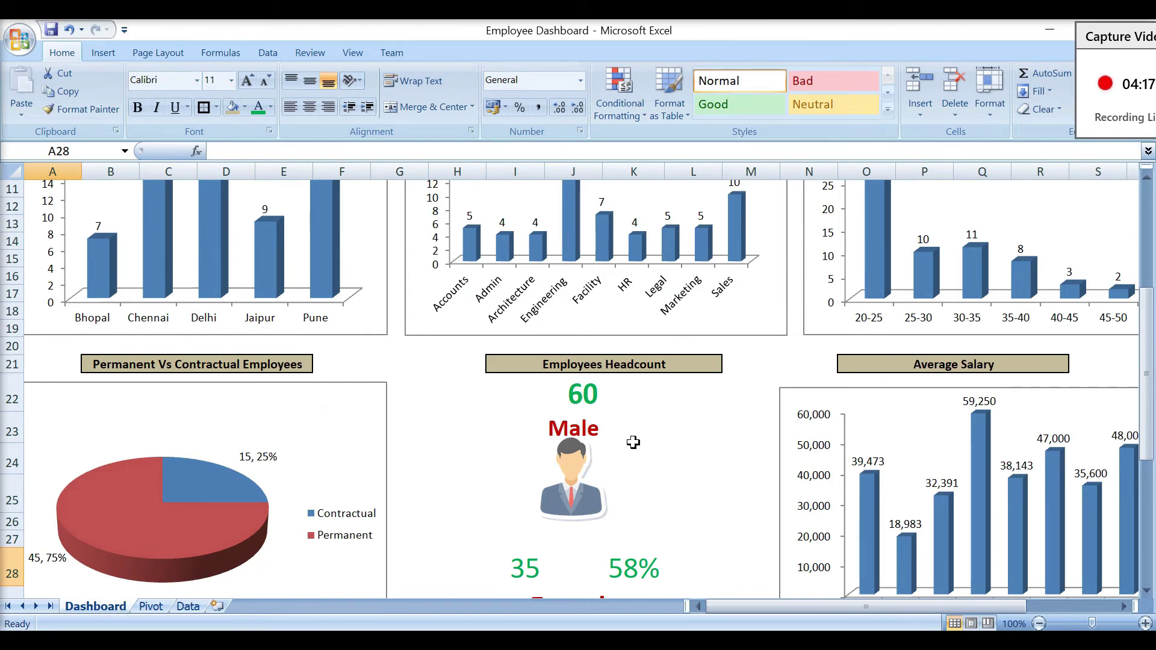
key(Down)
key(Down)
key(Down)
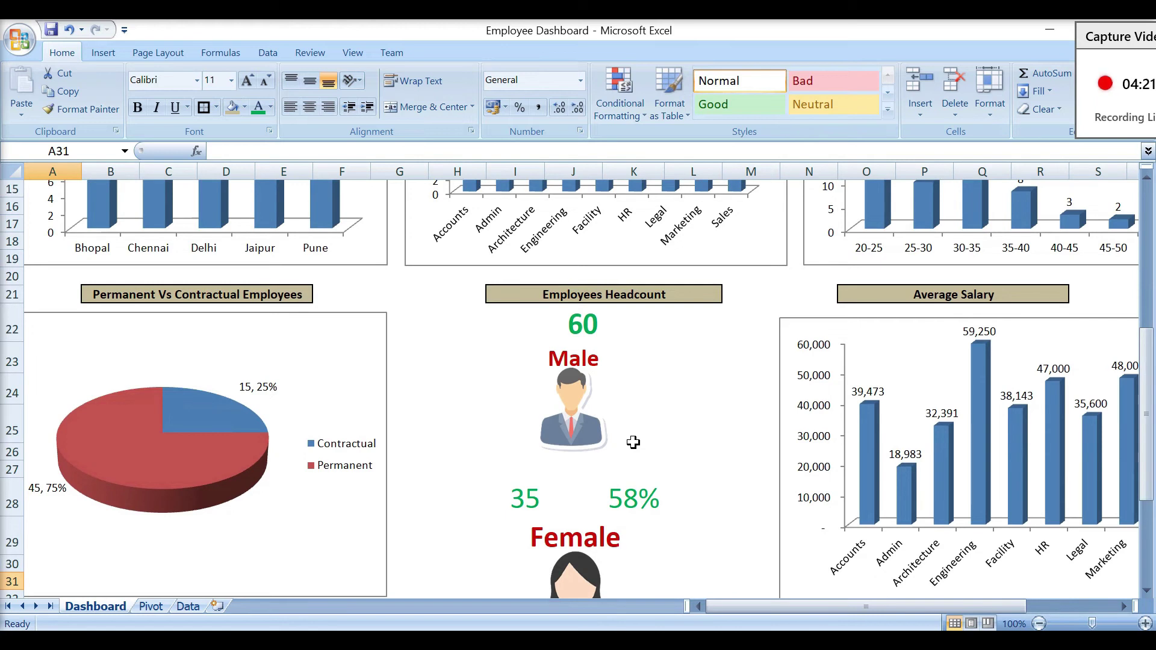
key(Down)
key(Down)
key(Down)
key(Down)
key(Down)
key(Down)
key(Down)
key(Down)
key(Down)
key(Down)
key(Down)
key(Down)
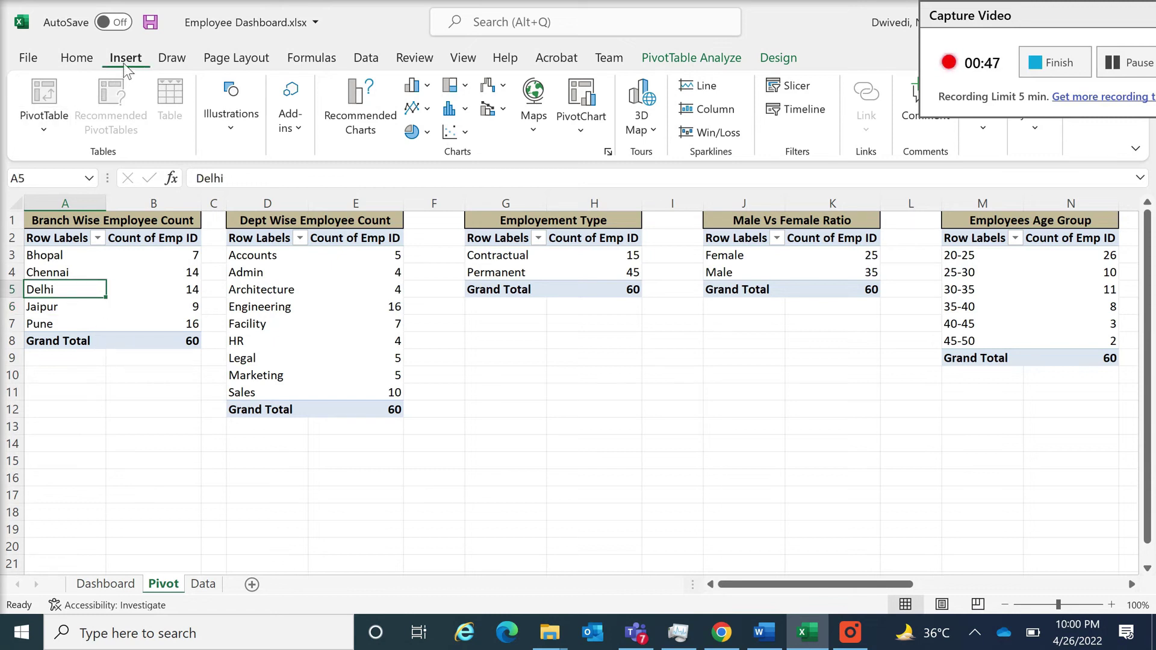
Step: Insert Department and Branch slicers for the branch-wise employee count pivot table
click(795, 92)
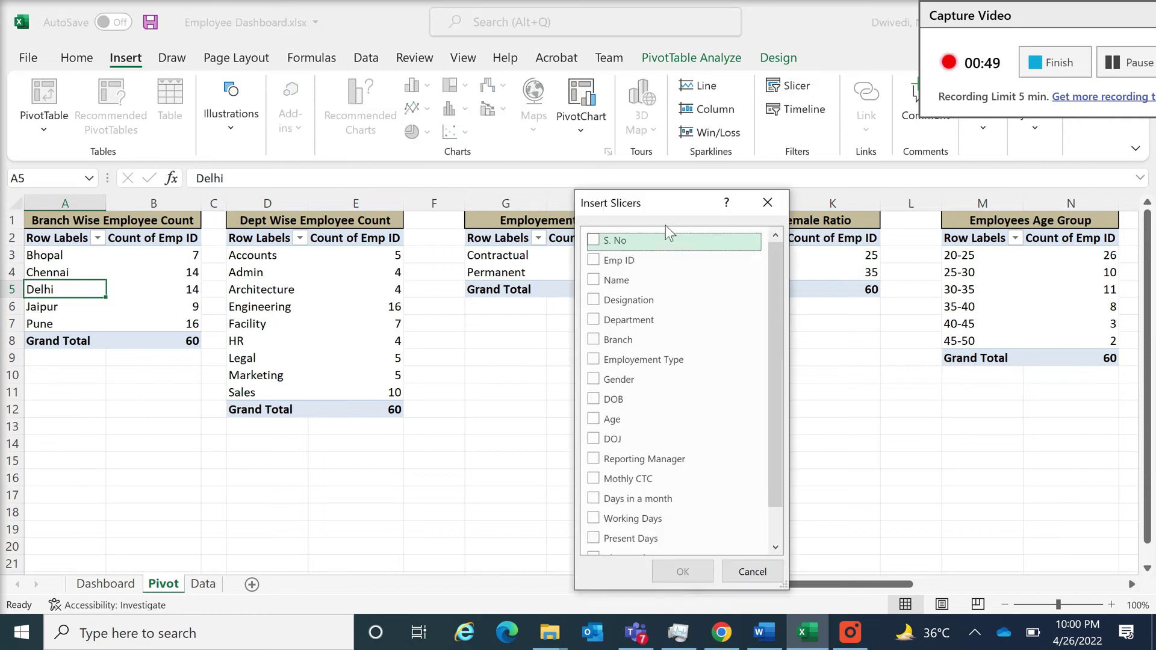
click(595, 300)
click(594, 321)
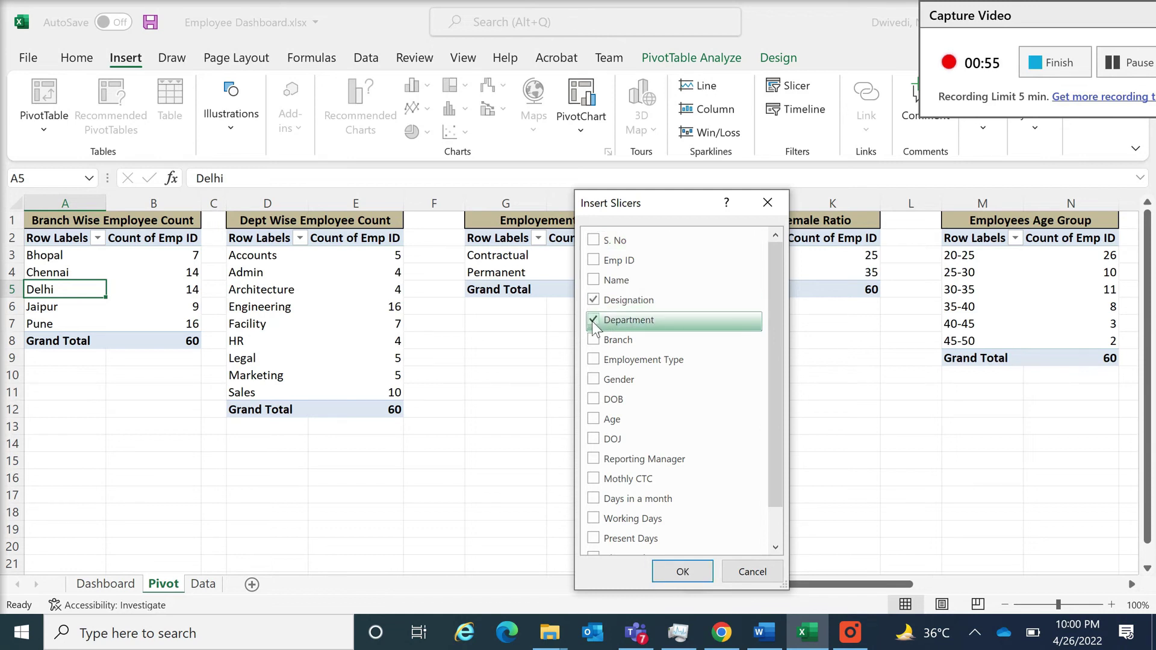
click(594, 300)
click(594, 340)
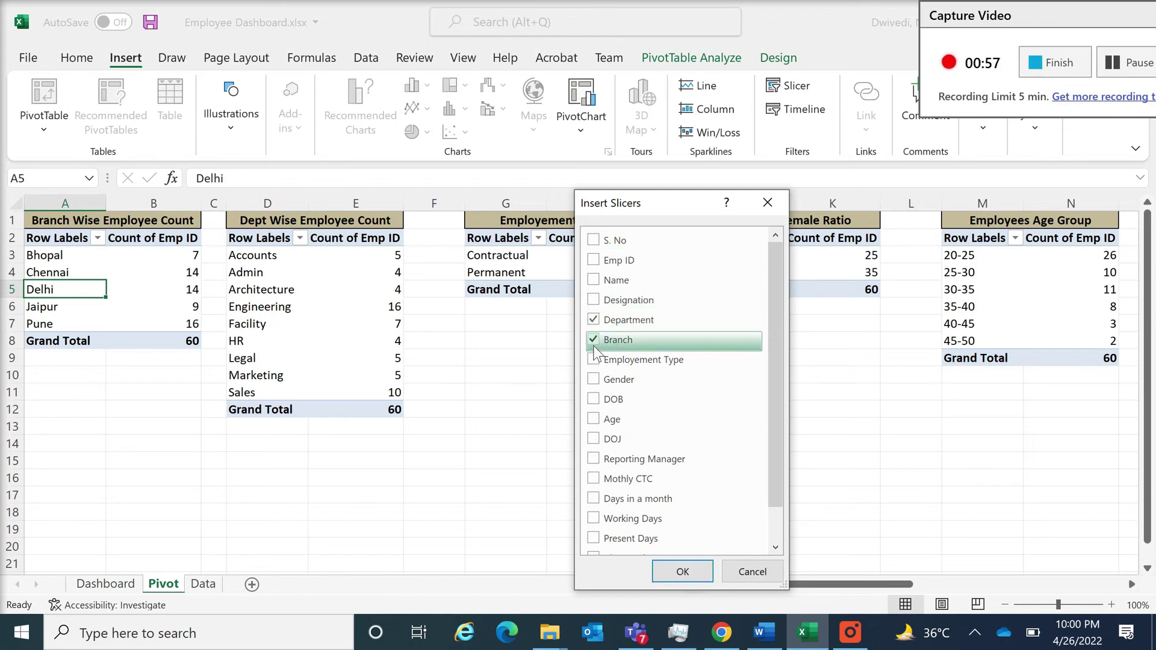
click(681, 572)
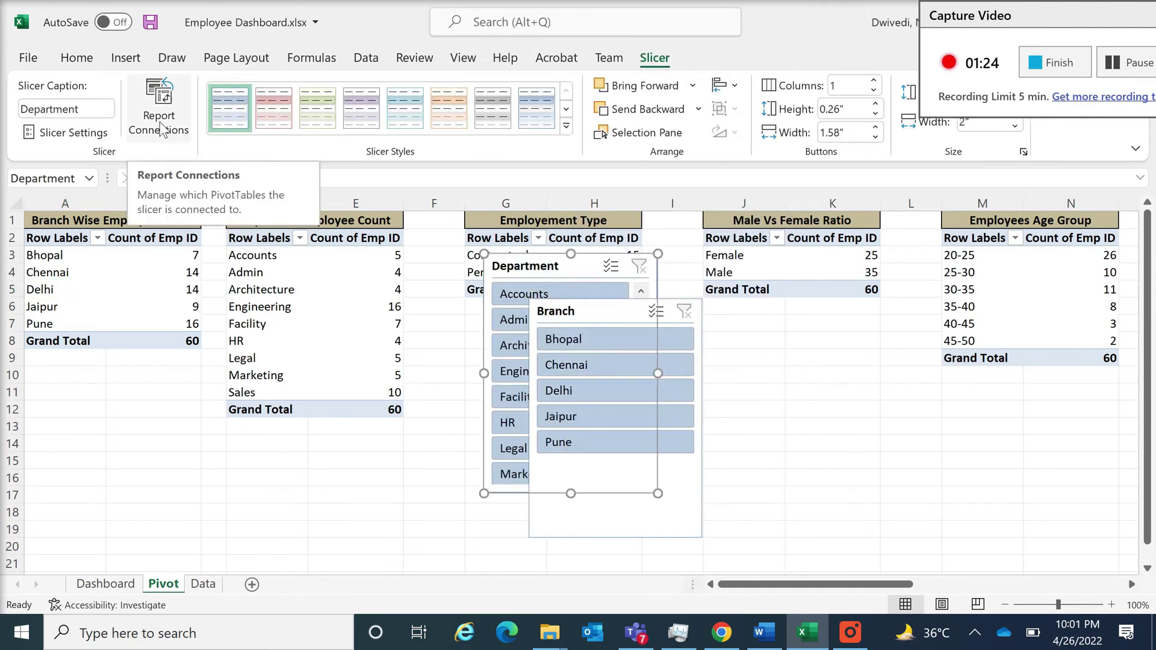
Step: Connect the Department slicer to all pivot tables, adding PivotTable2 through PivotTable7 to its report connections
click(159, 121)
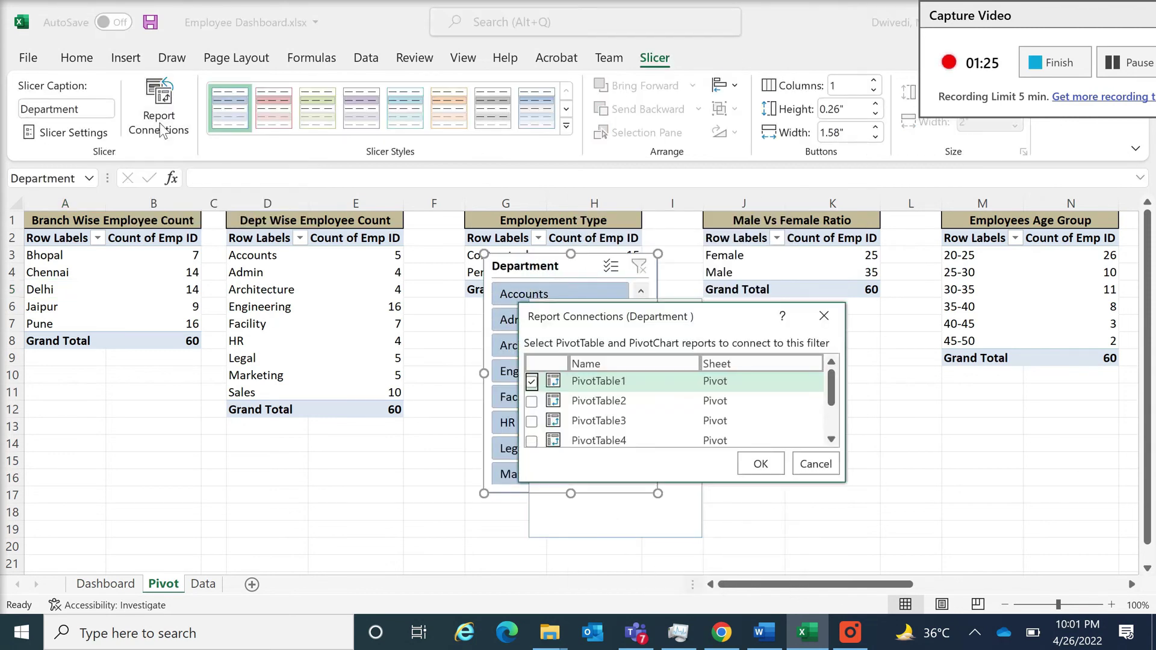
click(531, 401)
click(531, 421)
click(532, 440)
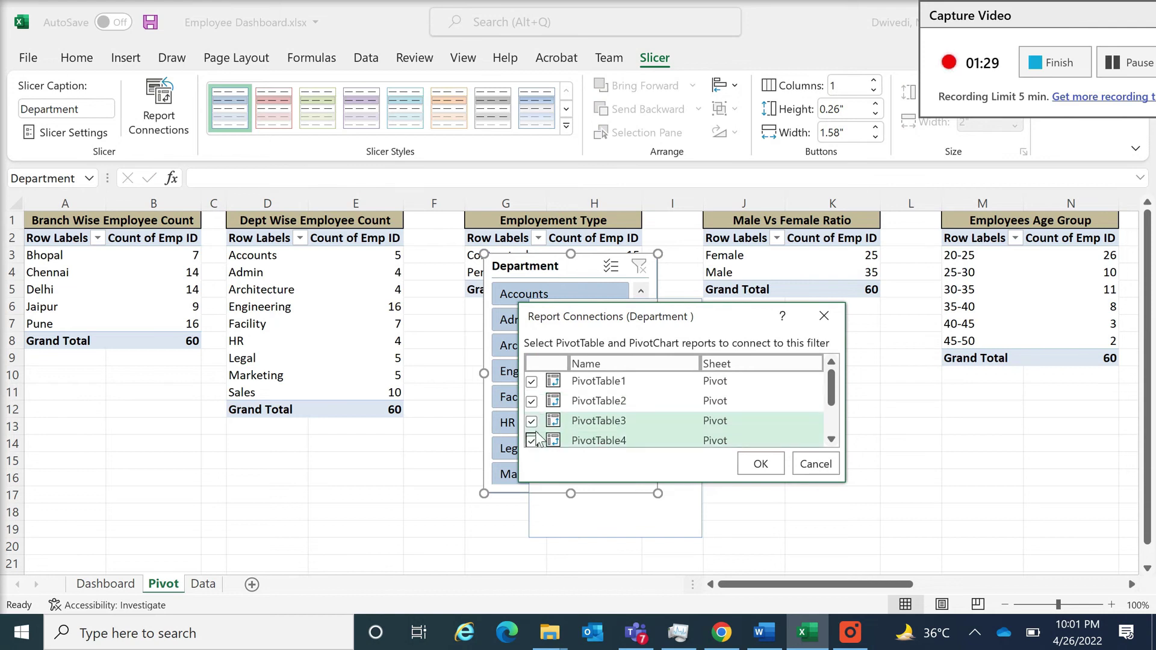
scroll(538, 437, down, 1)
click(532, 396)
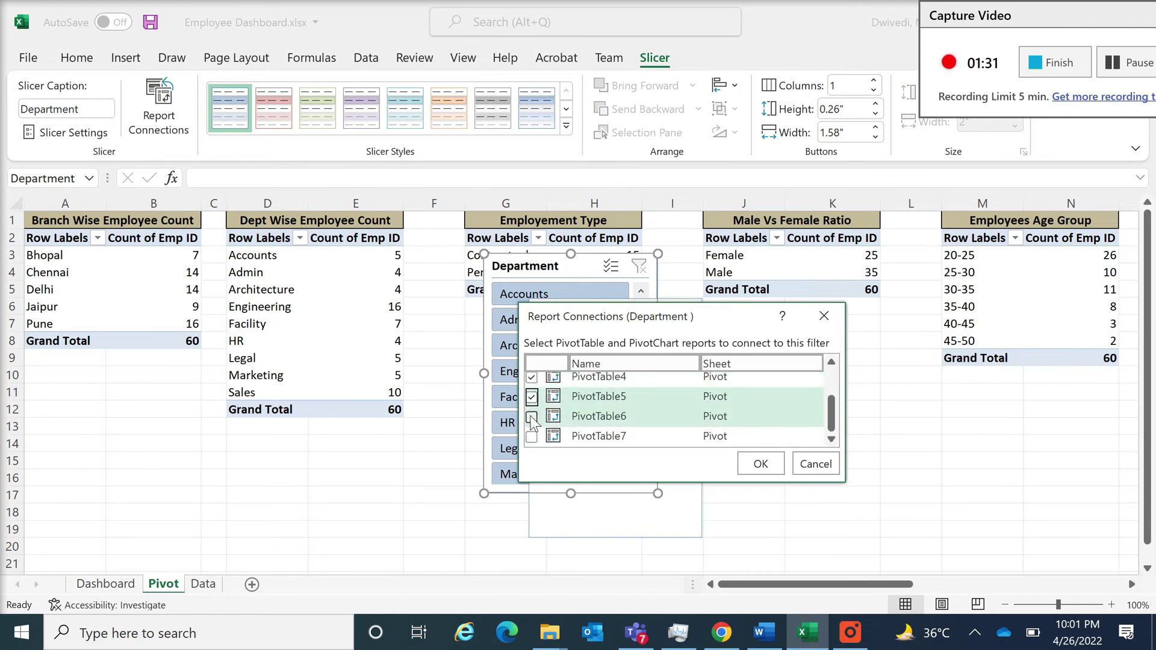
click(531, 417)
click(532, 437)
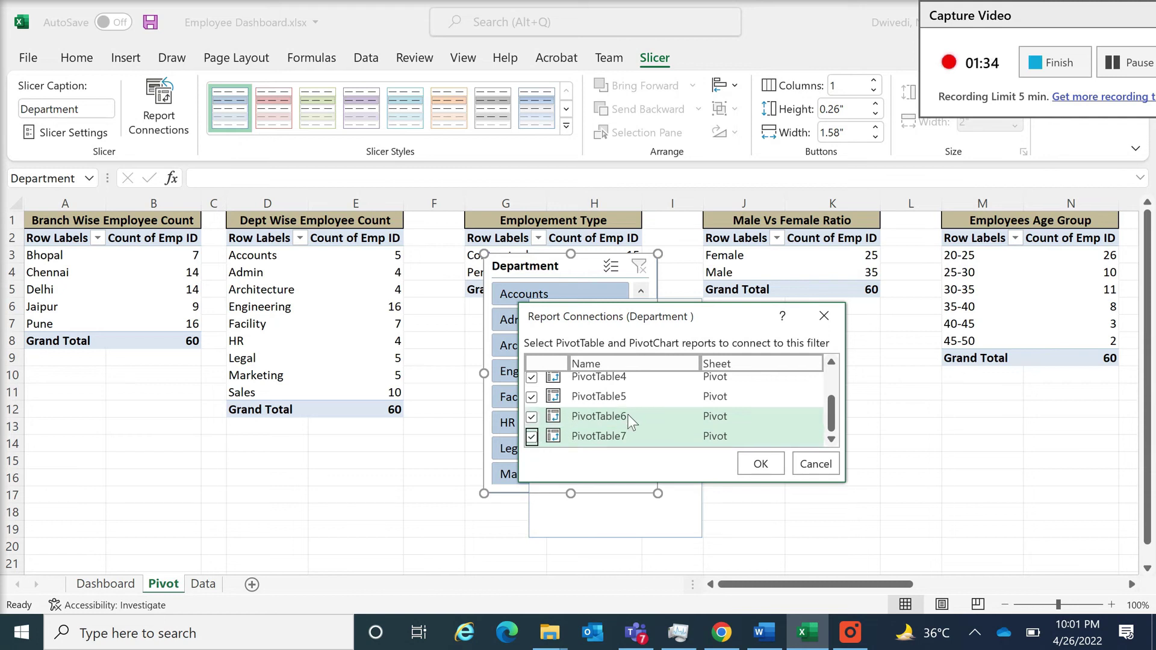
click(757, 464)
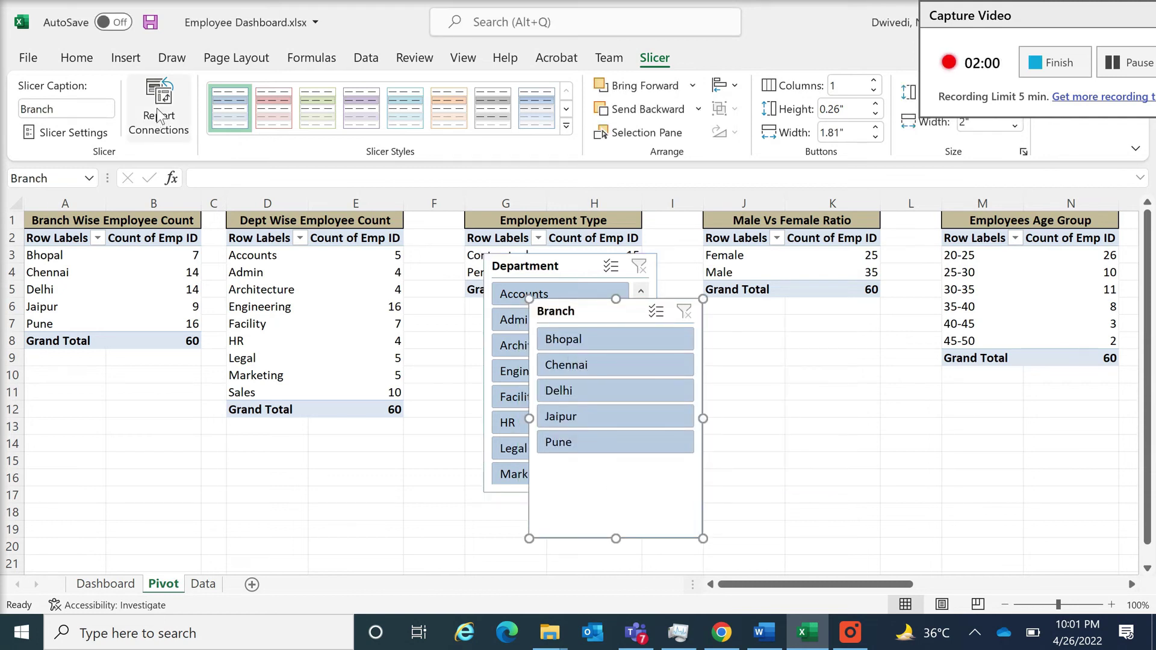
Step: Connect the Branch slicer to PivotTable2 through PivotTable7 as well as PivotTable1
click(158, 116)
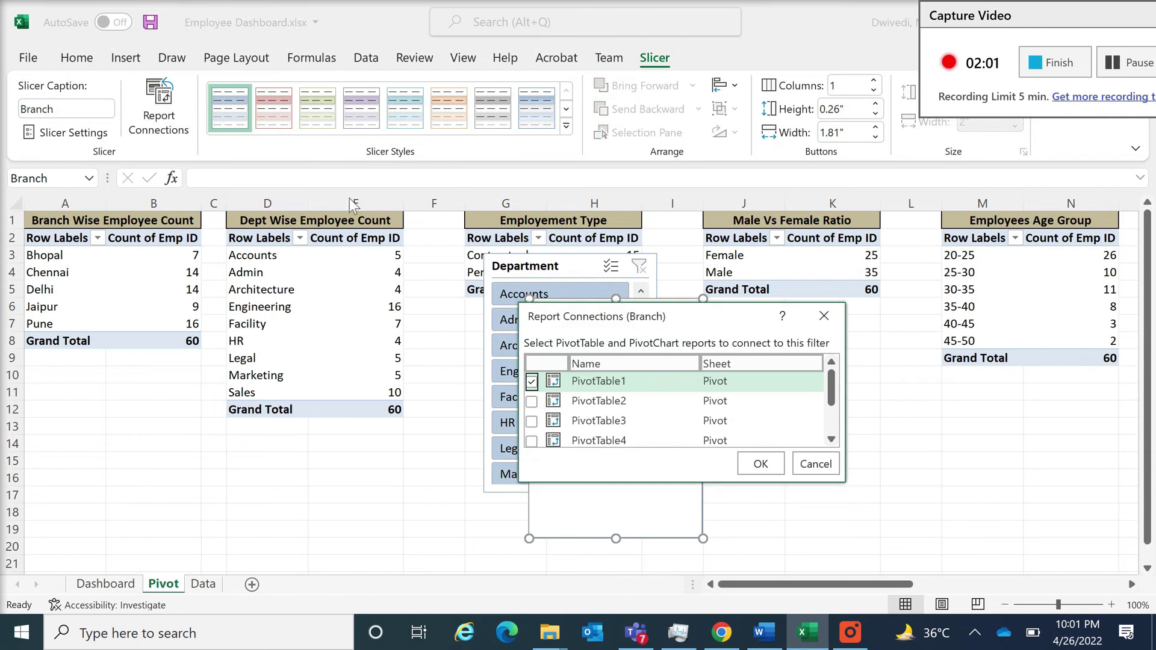
click(532, 401)
click(532, 421)
click(532, 440)
scroll(532, 430, down, 1)
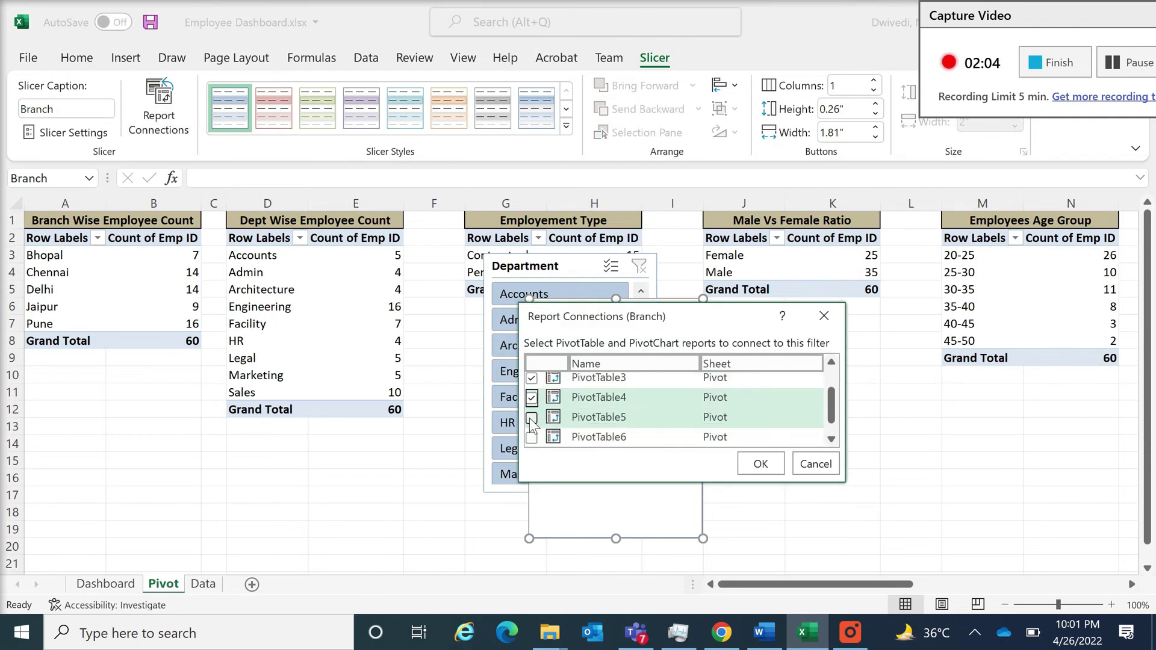
click(532, 416)
click(532, 436)
scroll(532, 431, down, 1)
click(532, 436)
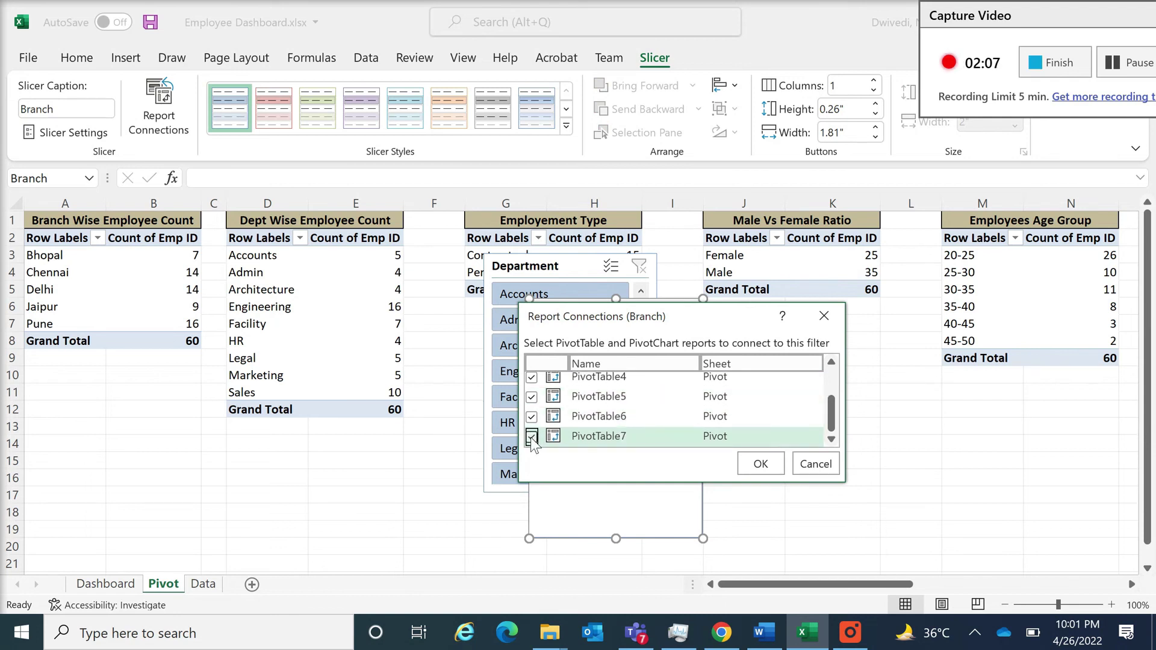
click(754, 465)
Step: Insert two blank columns before column A on the Dashboard sheet and move both slicers from the Pivot sheet there
click(571, 267)
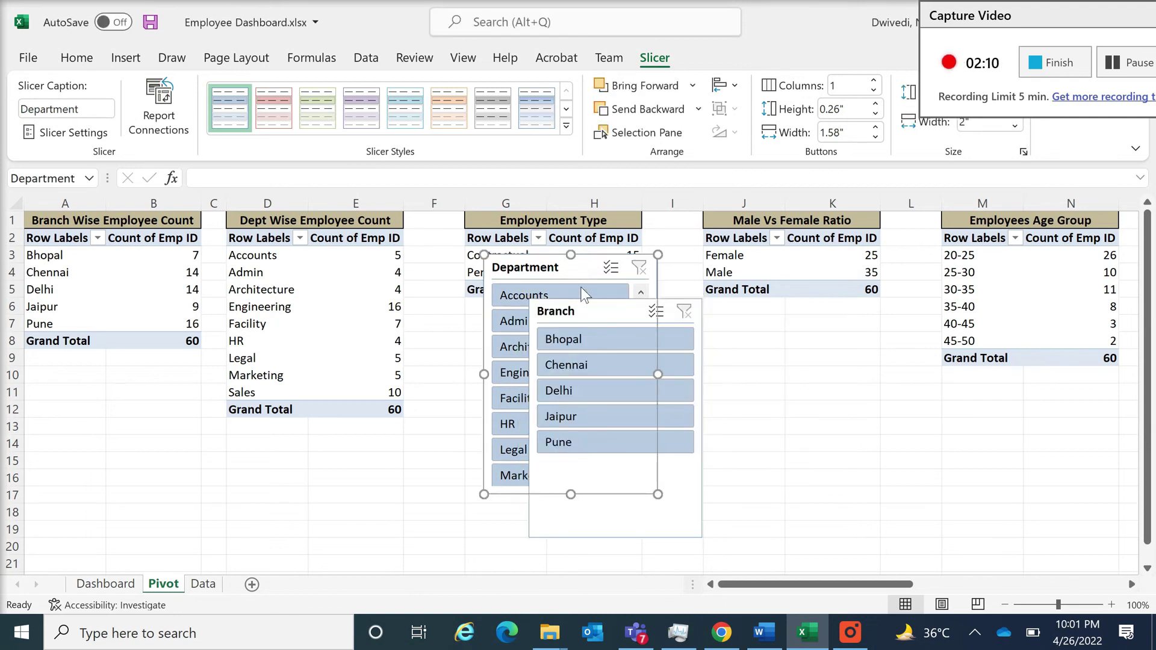
click(746, 461)
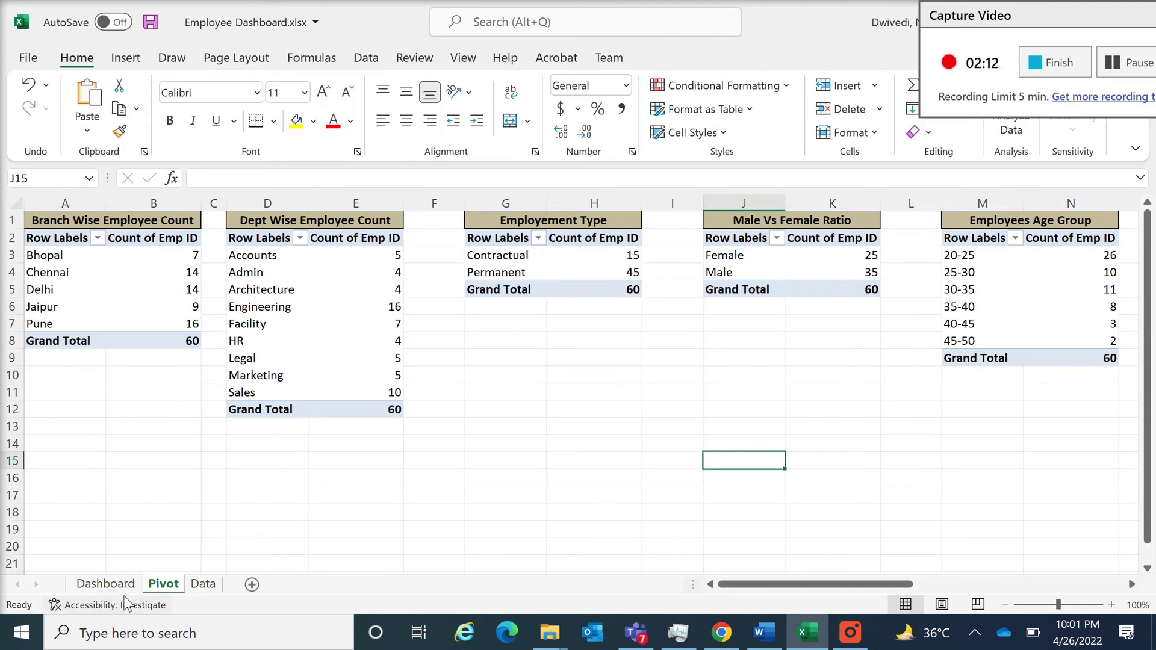
click(106, 583)
click(59, 203)
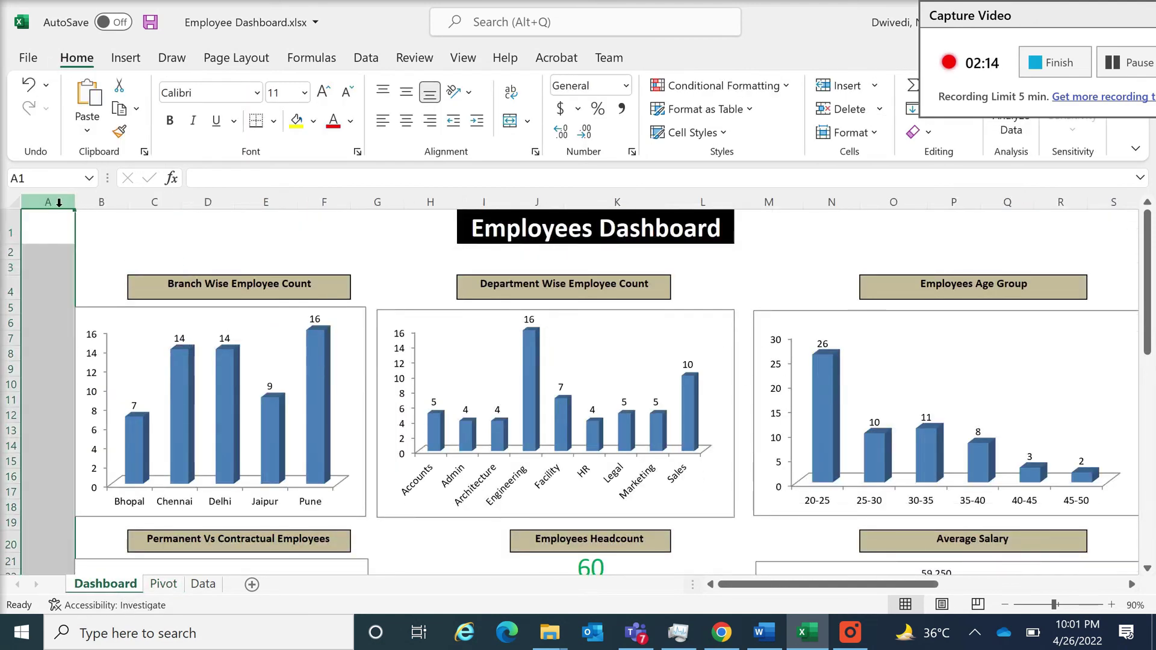
key(ctrl+plus)
key(ctrl+plus)
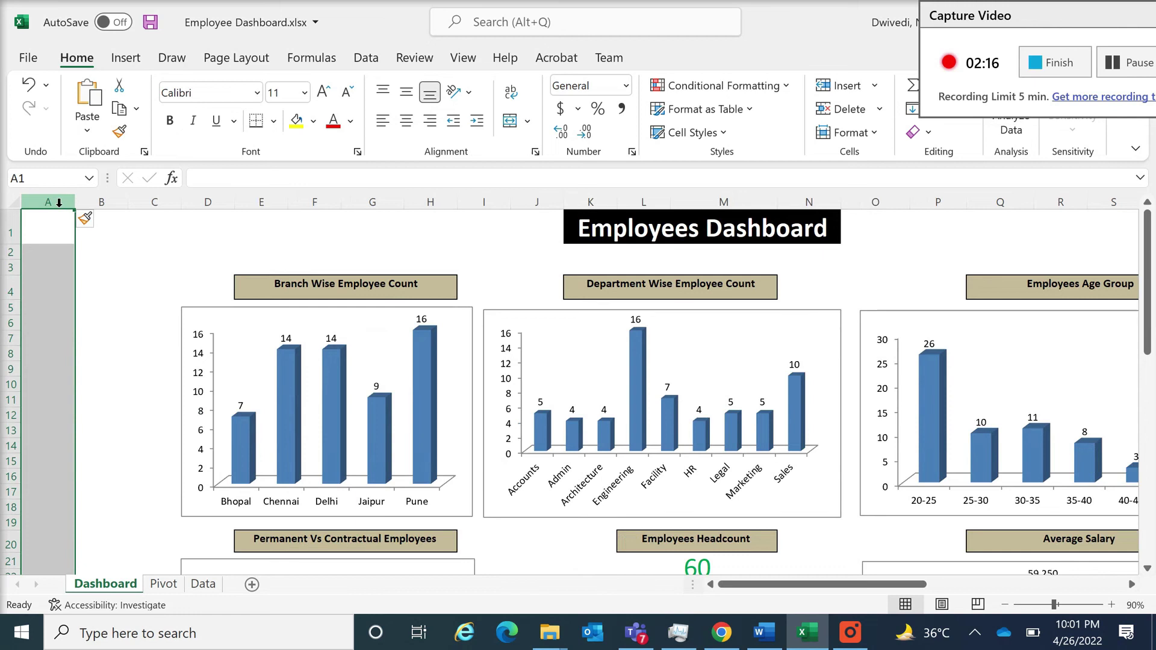
click(40, 292)
key(ctrl+v)
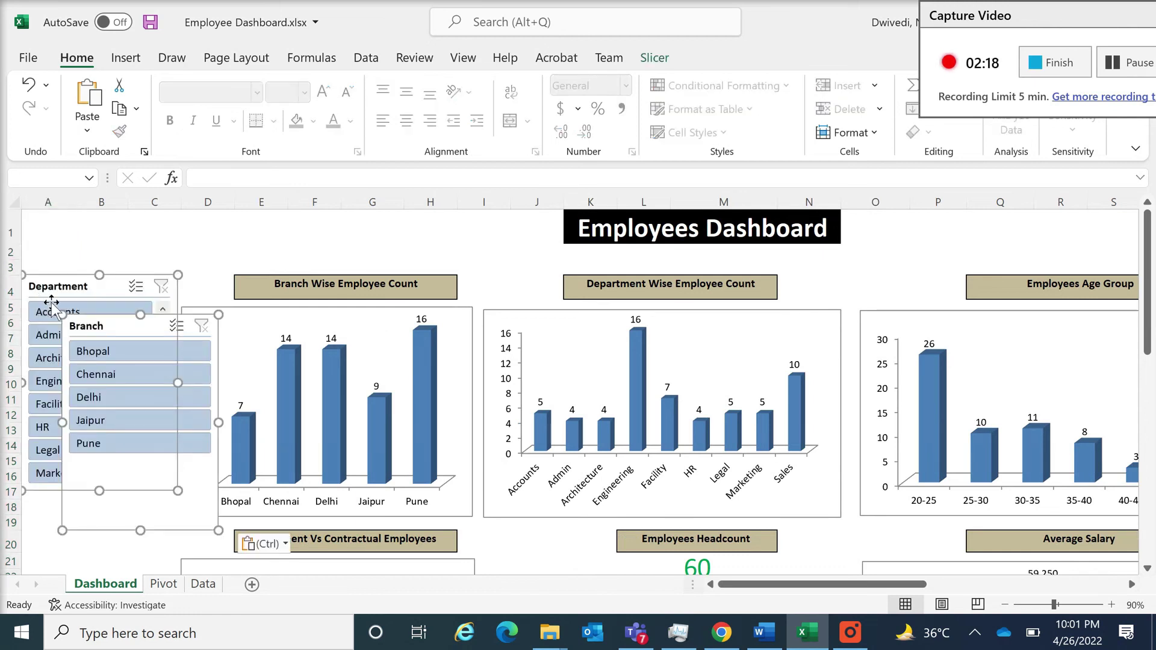
Step: Place the Branch slicer directly beneath the Department slicer and widen column C slightly to separate them from the charts
click(222, 246)
drag(193, 323, 98, 518)
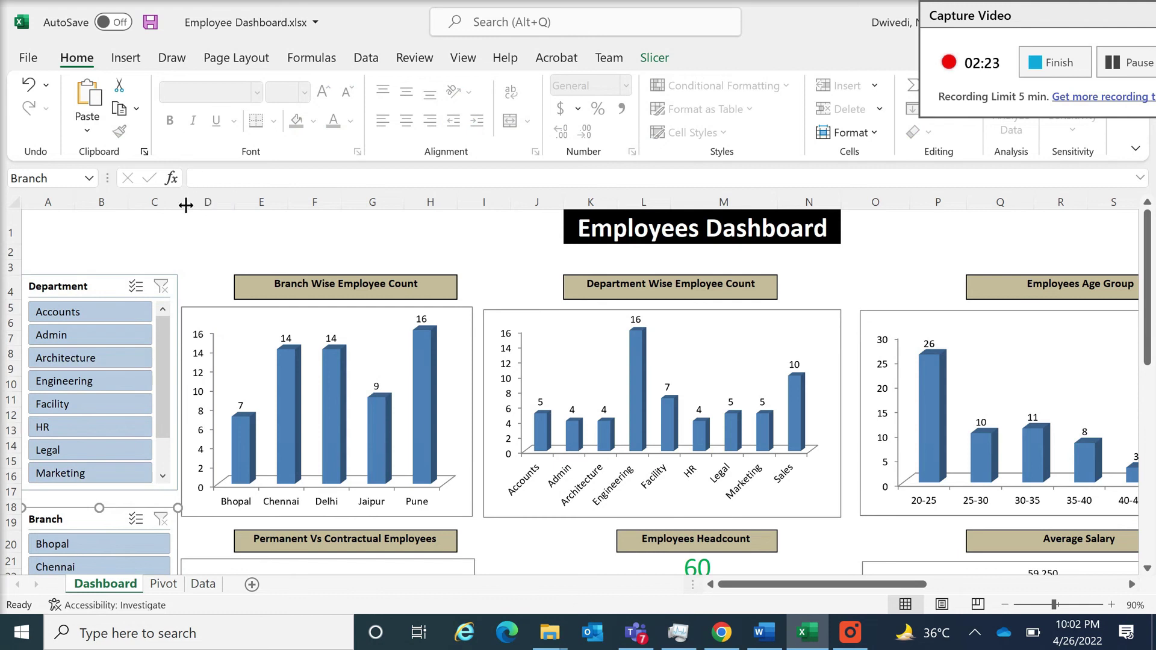
drag(184, 206, 197, 207)
click(175, 266)
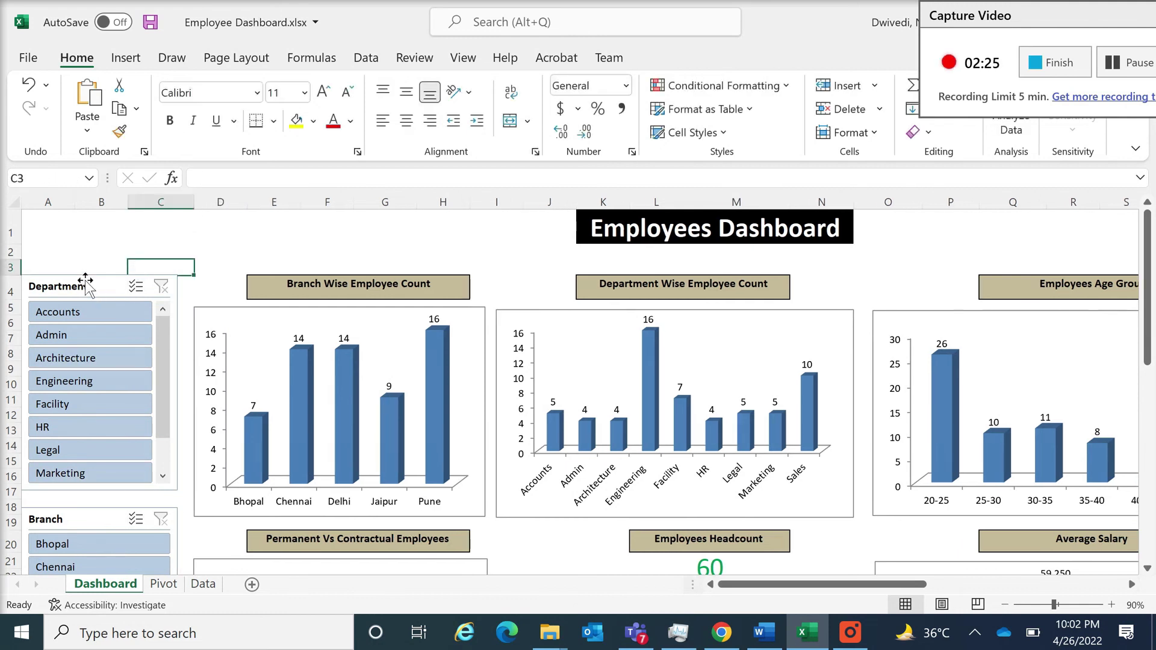
Step: Move the Department slicer up to row 2 and bring the Branch slicer up close beneath it
drag(84, 278, 77, 250)
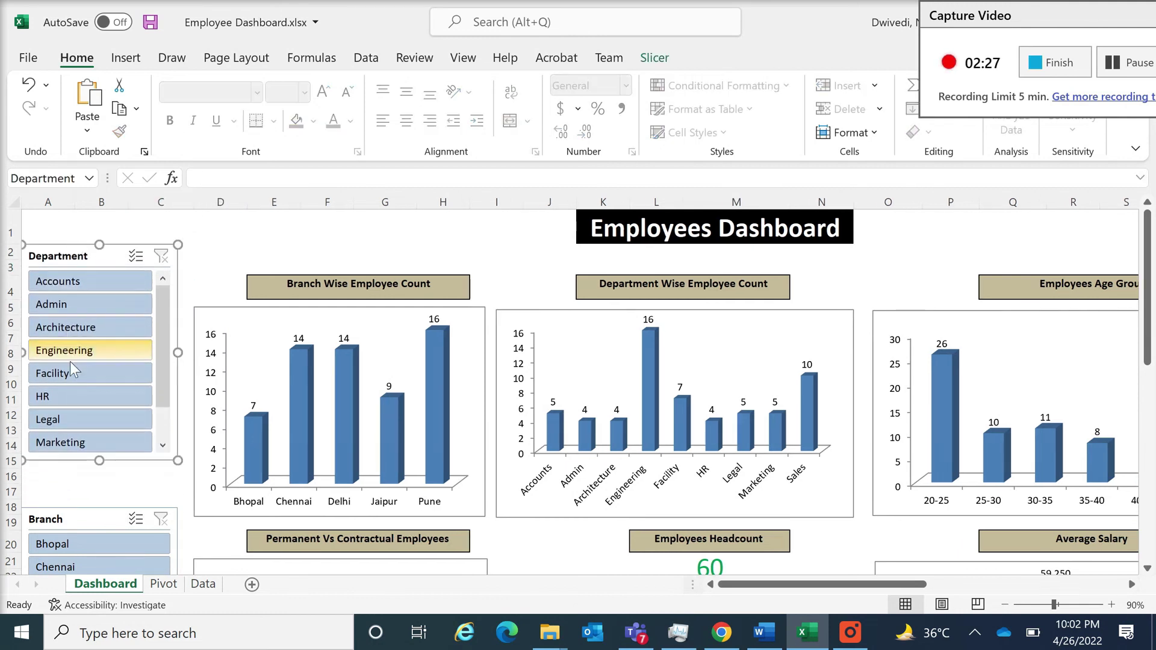
click(256, 233)
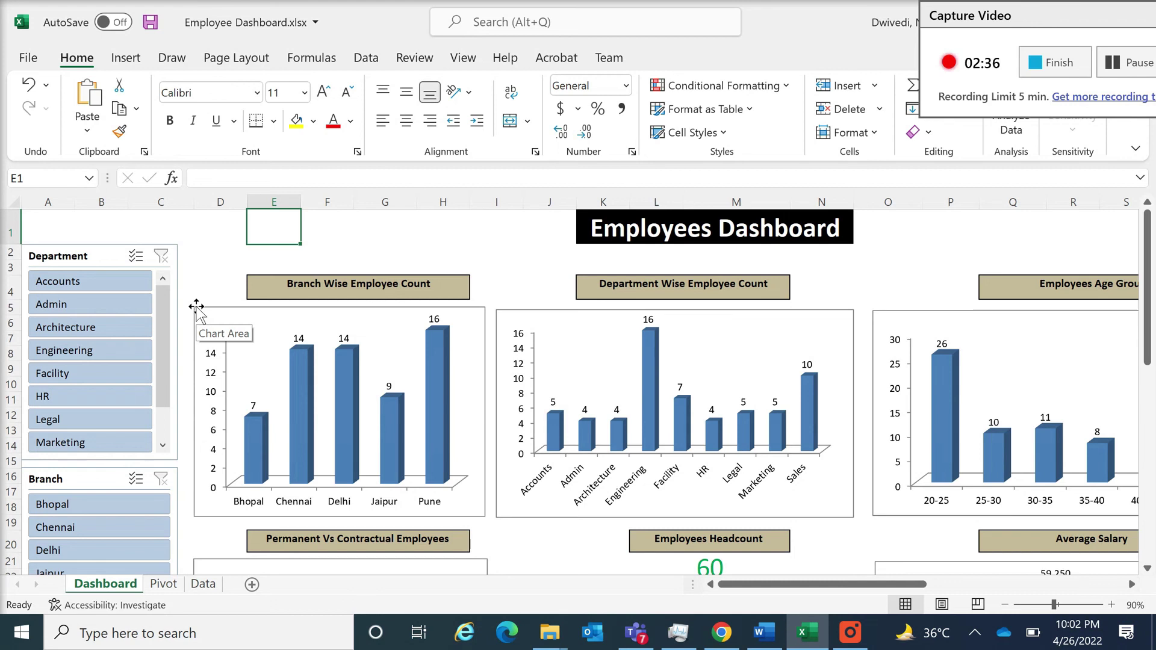
Step: Filter the dashboard to the Architecture department and check the branch, department and age group charts
click(56, 324)
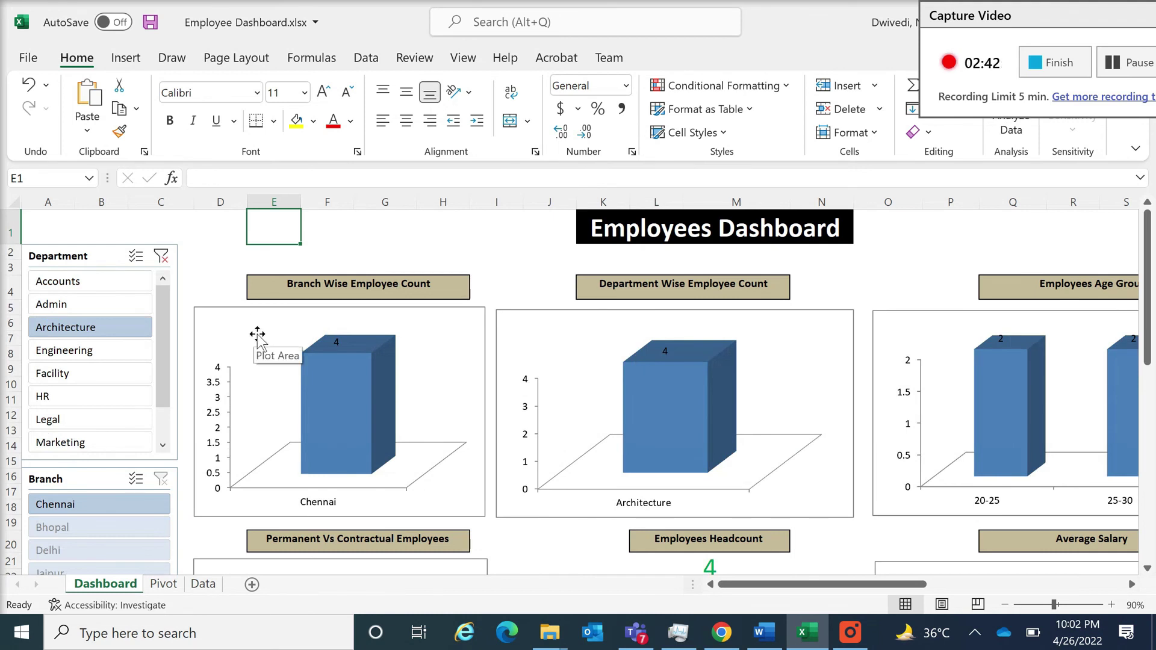
scroll(258, 331, down, 1)
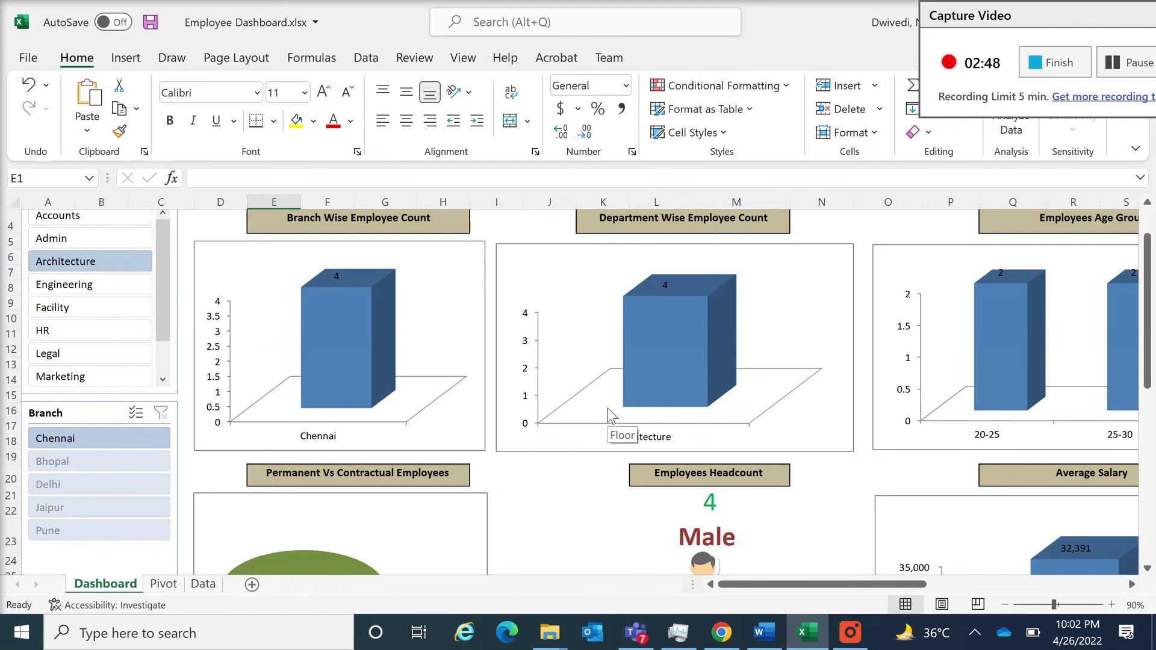
click(946, 476)
key(Right)
key(Right)
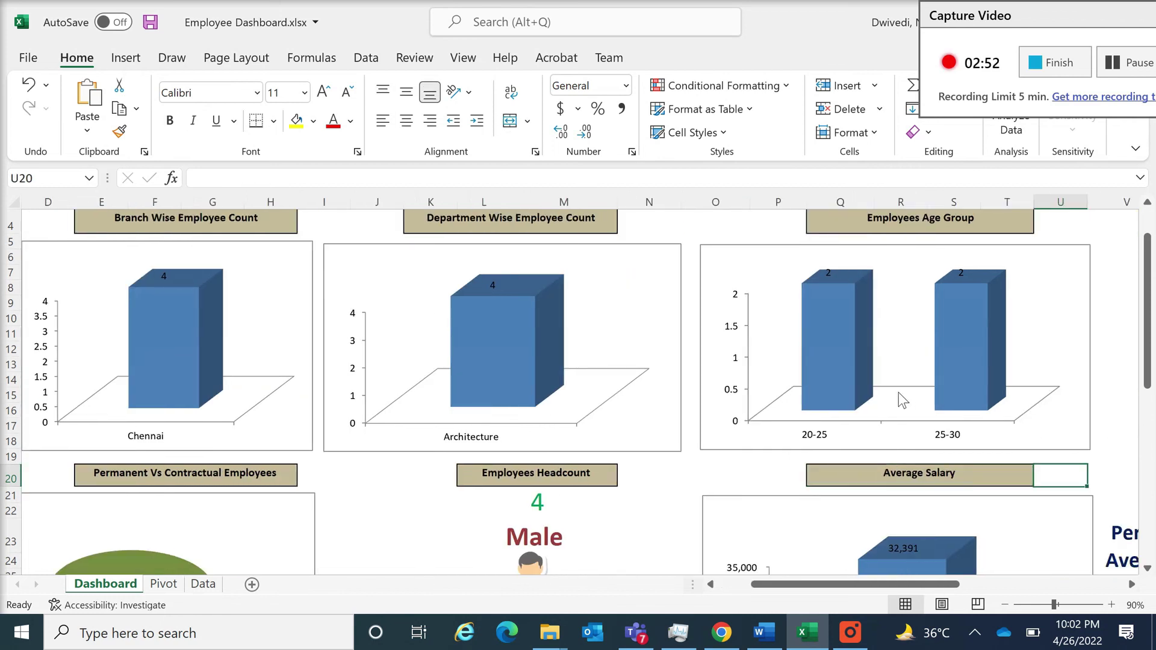
scroll(901, 399, down, 1)
click(341, 457)
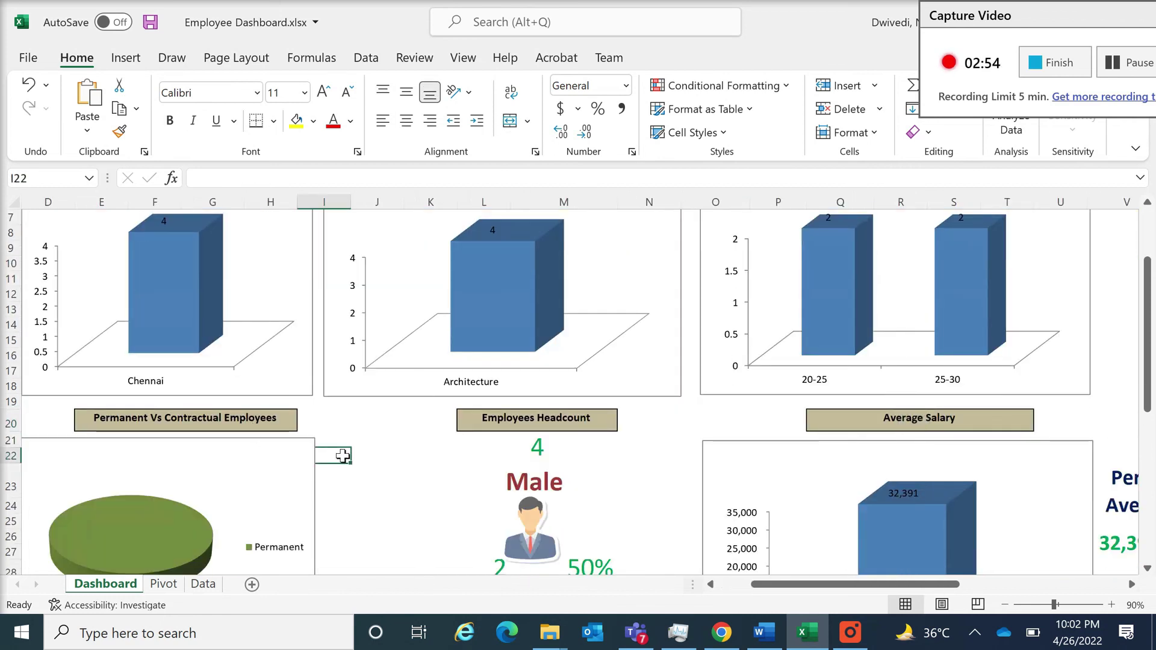
Step: Examine the filtered contract type chart, headcount section, average salary chart and absenteeism rate on the Dashboard sheet
key(Left)
key(Left)
key(Left)
key(Left)
scroll(343, 457, down, 1)
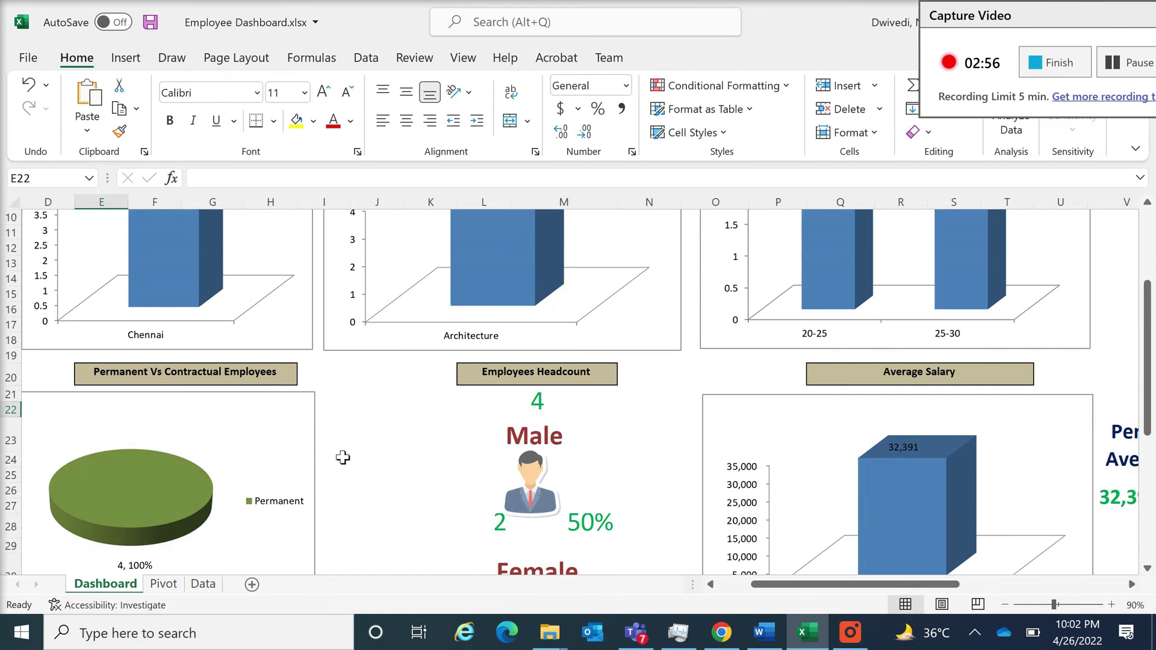
scroll(361, 445, down, 1)
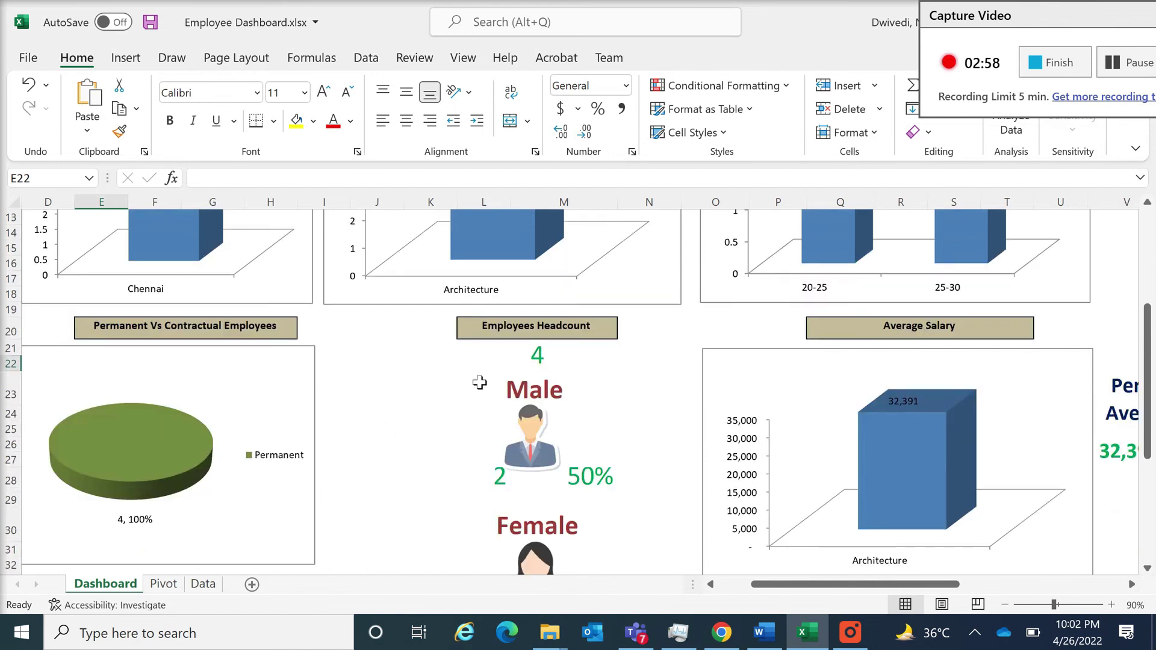
scroll(480, 381, down, 2)
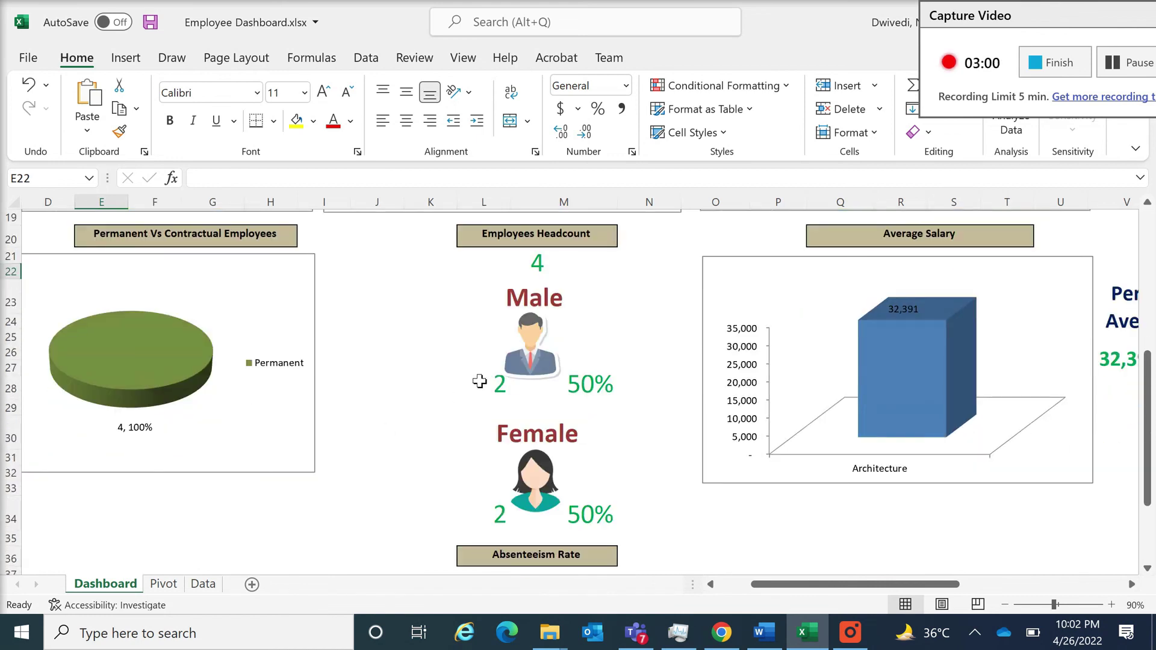
scroll(919, 444, down, 3)
scroll(919, 444, down, 2)
scroll(919, 445, up, 2)
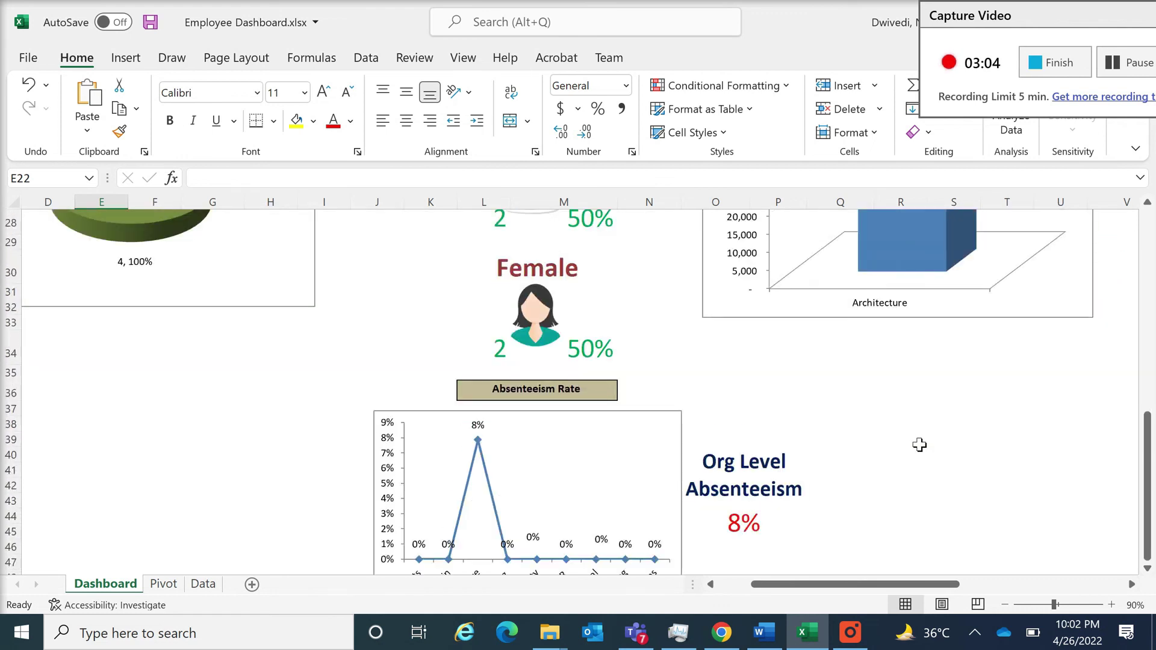
scroll(909, 444, up, 9)
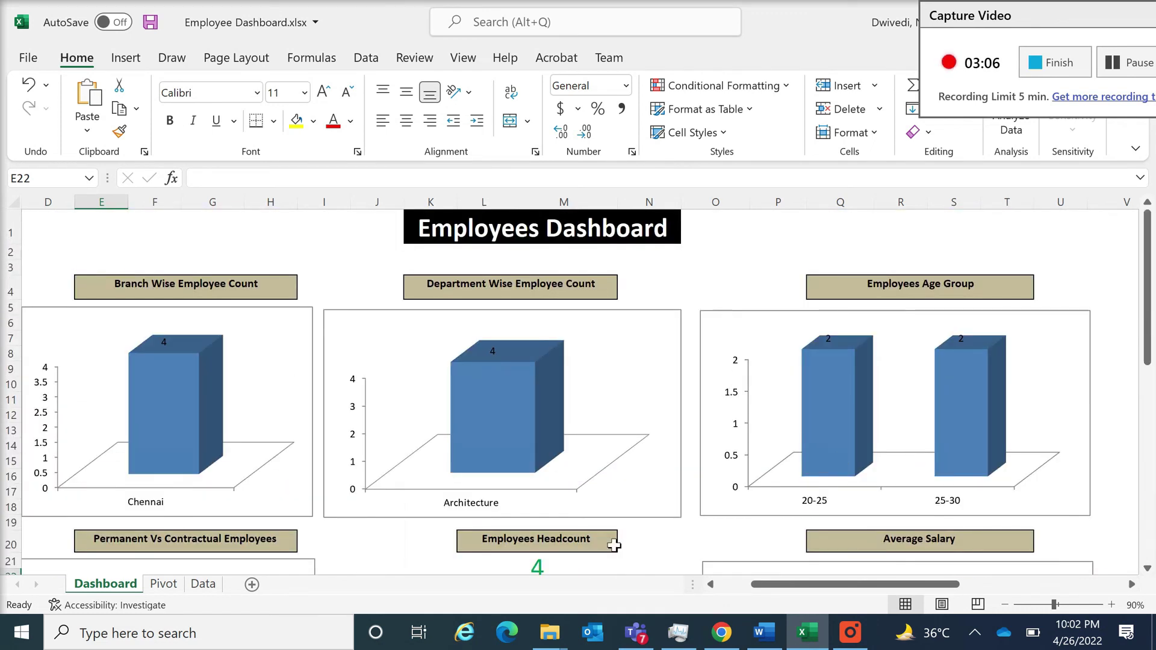
Step: Clear the Department slicer's filter and filter the dashboard to the Delhi branch, checking the charts down the sheet
drag(818, 581, 739, 581)
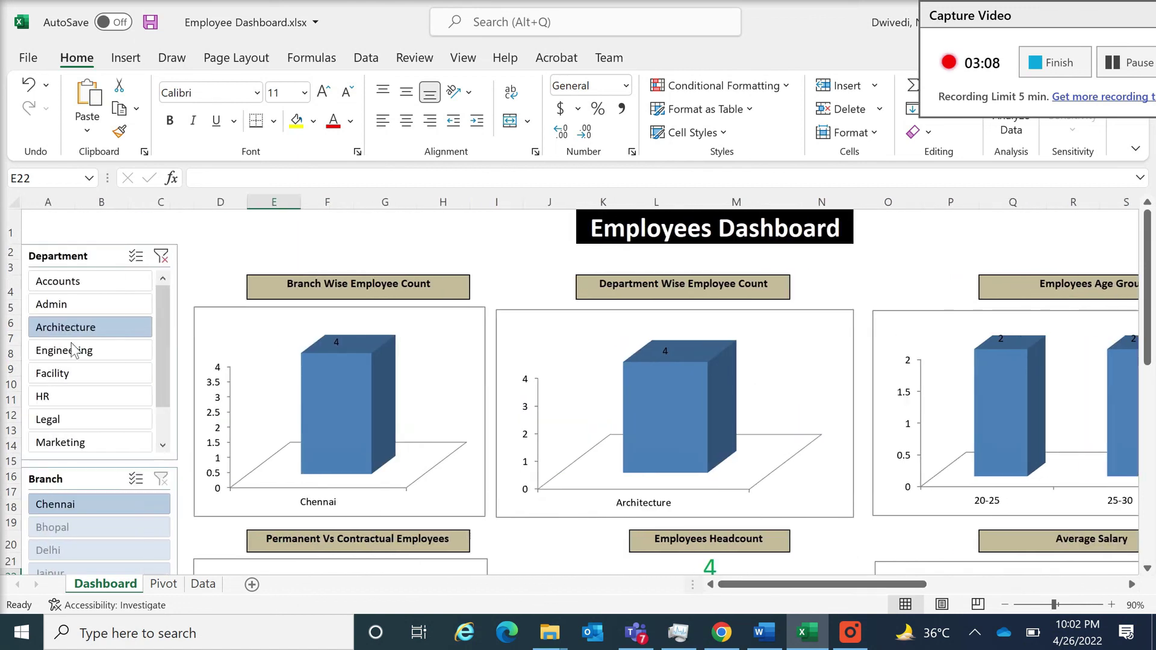
click(161, 256)
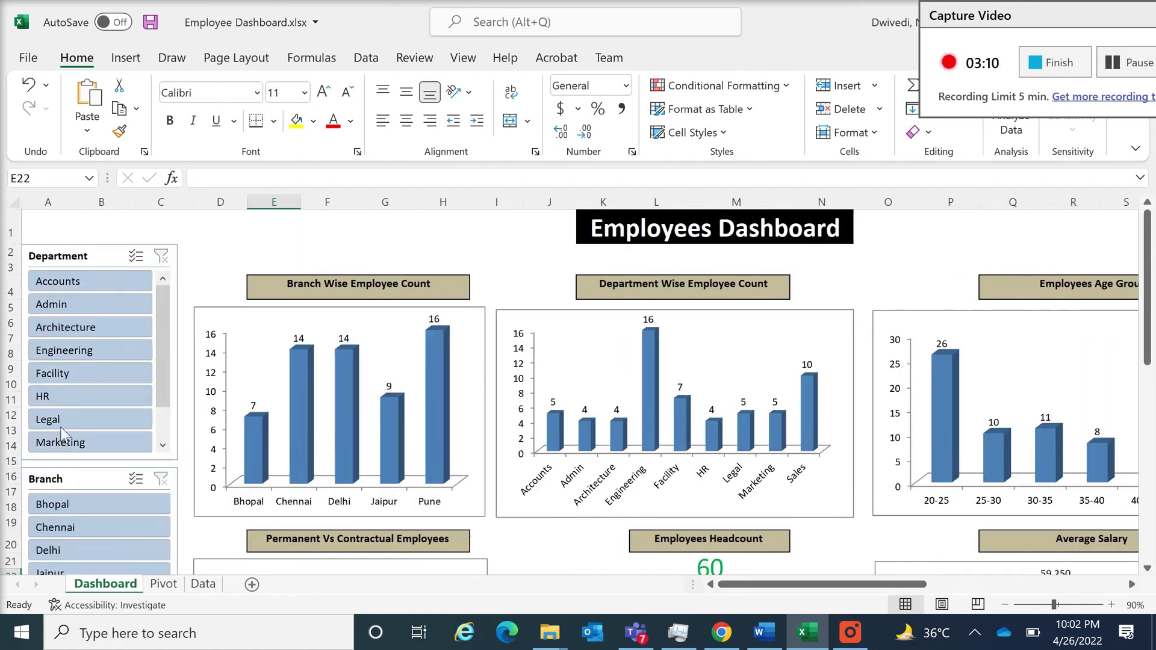
scroll(62, 432, down, 2)
click(60, 433)
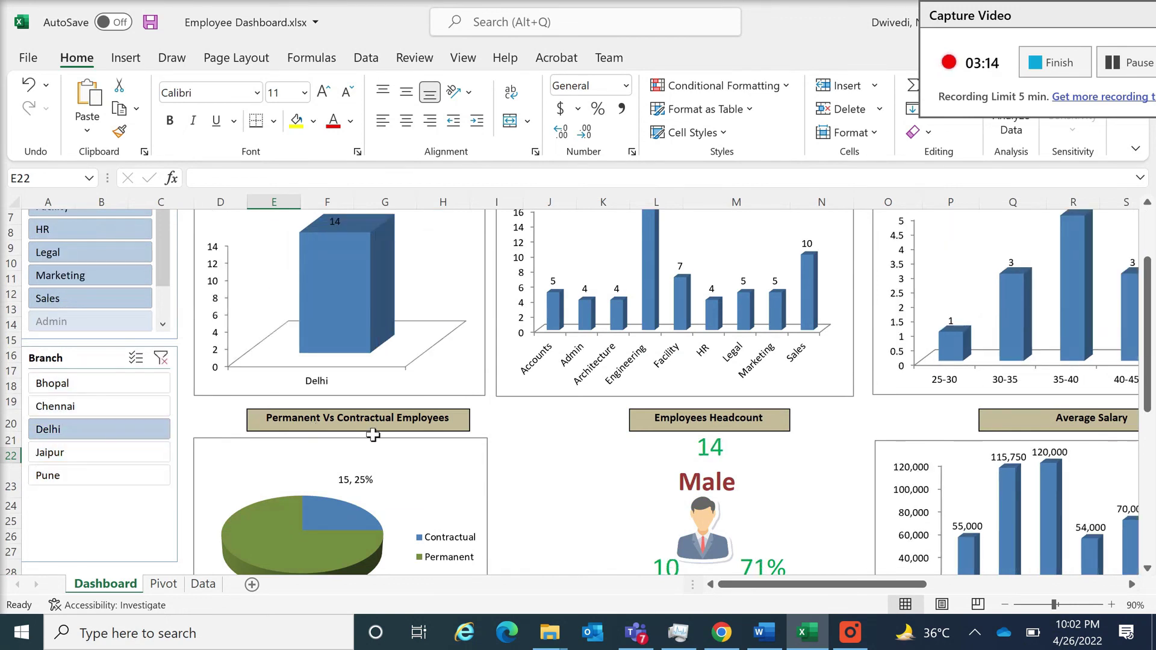
scroll(373, 435, up, 2)
scroll(373, 435, down, 8)
scroll(373, 435, down, 3)
scroll(375, 439, up, 12)
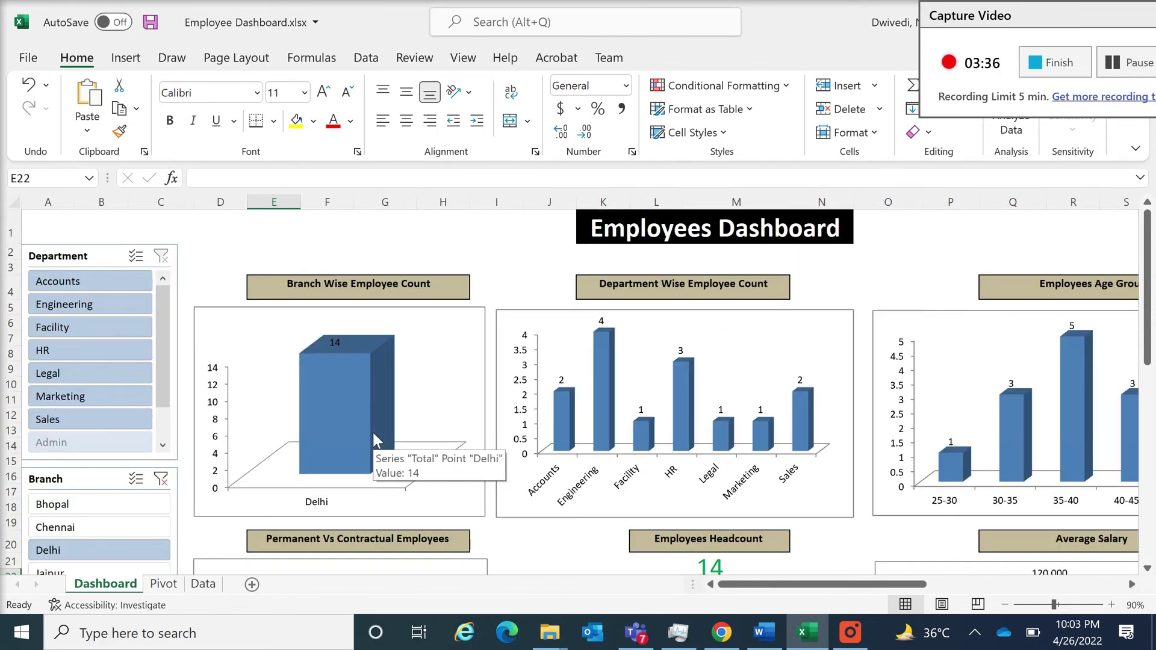